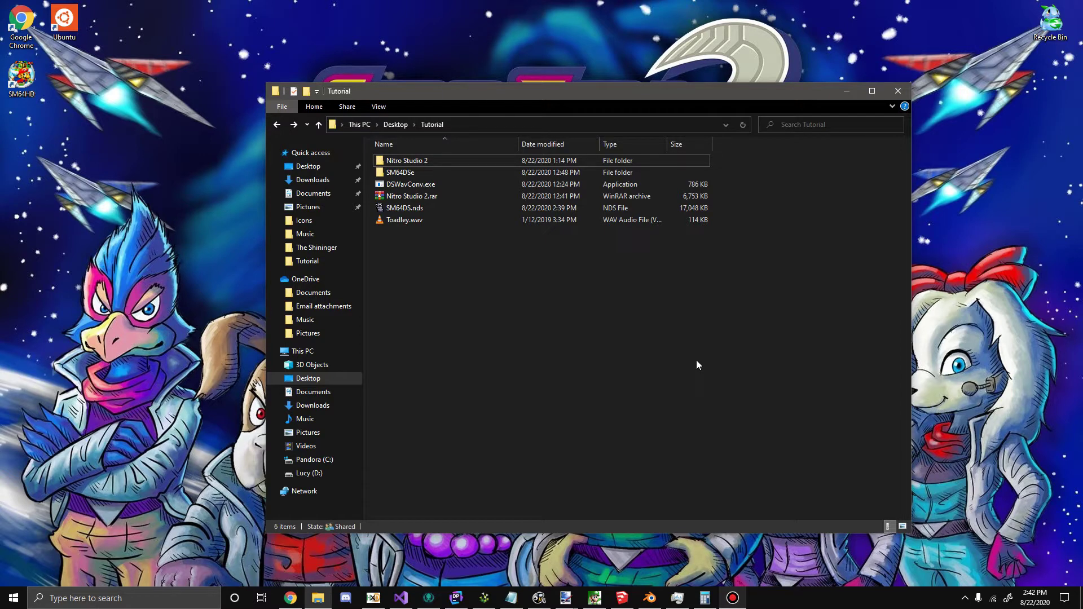
- Look over the Tutorial folder's Nitro Studio 2 archive, DSWavConv.exe and Toadley.wav
click(428, 198)
click(432, 184)
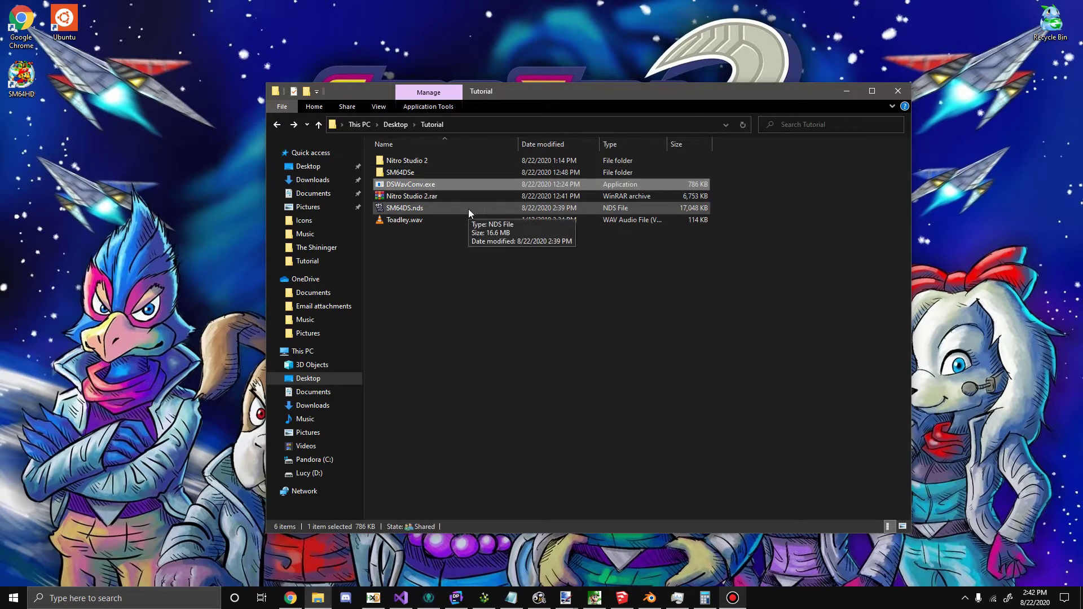
click(441, 224)
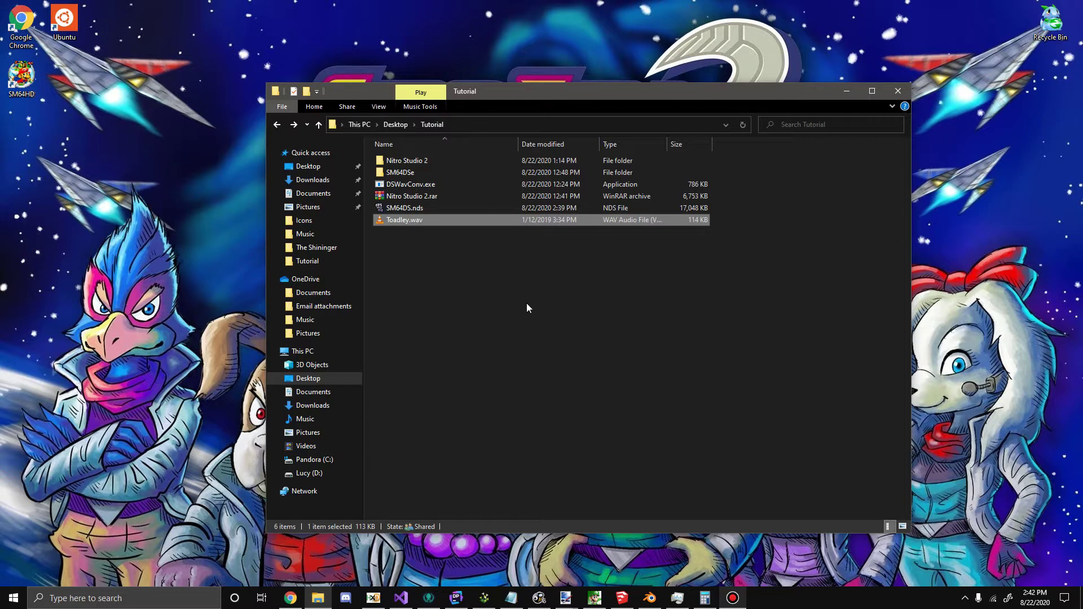
click(414, 185)
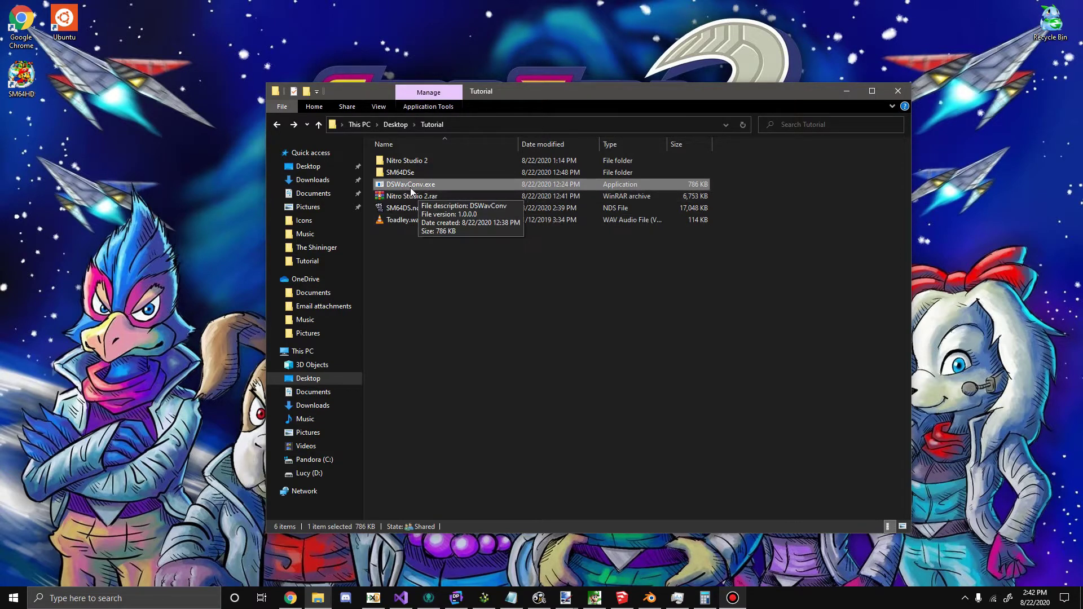
- Read the About Nitro Studio 2 note on faulty audio conversion, then return to the Tutorial folder
click(290, 599)
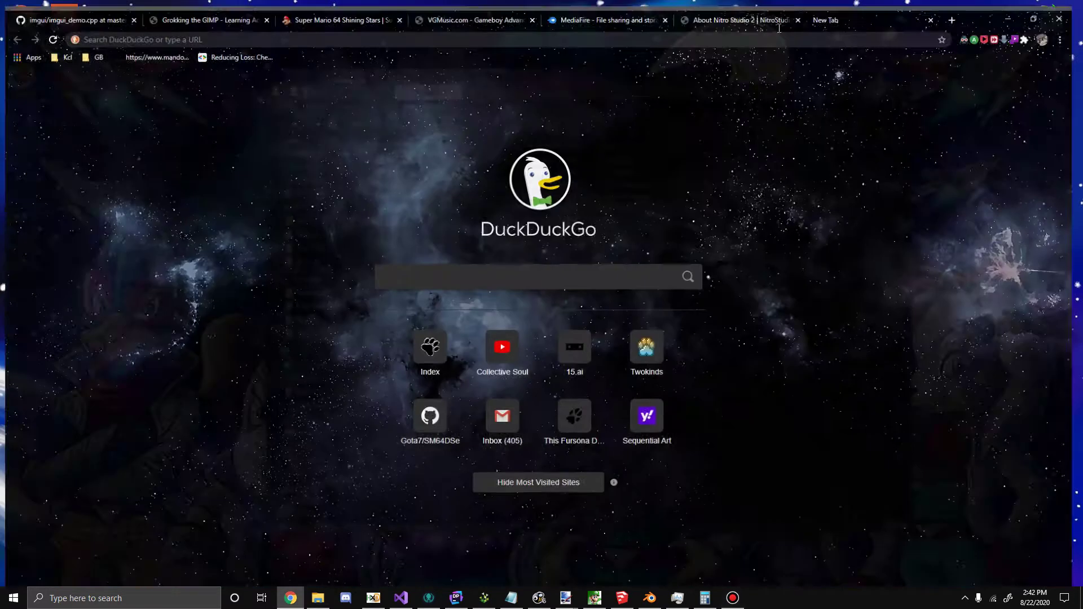
click(774, 9)
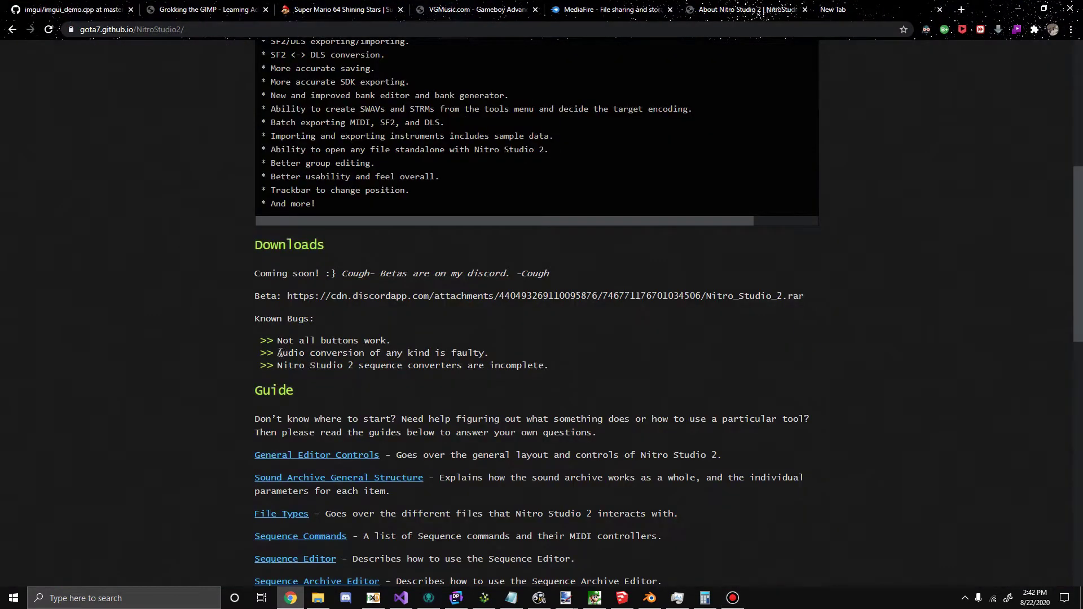
triple_click(498, 351)
click(515, 363)
click(841, 9)
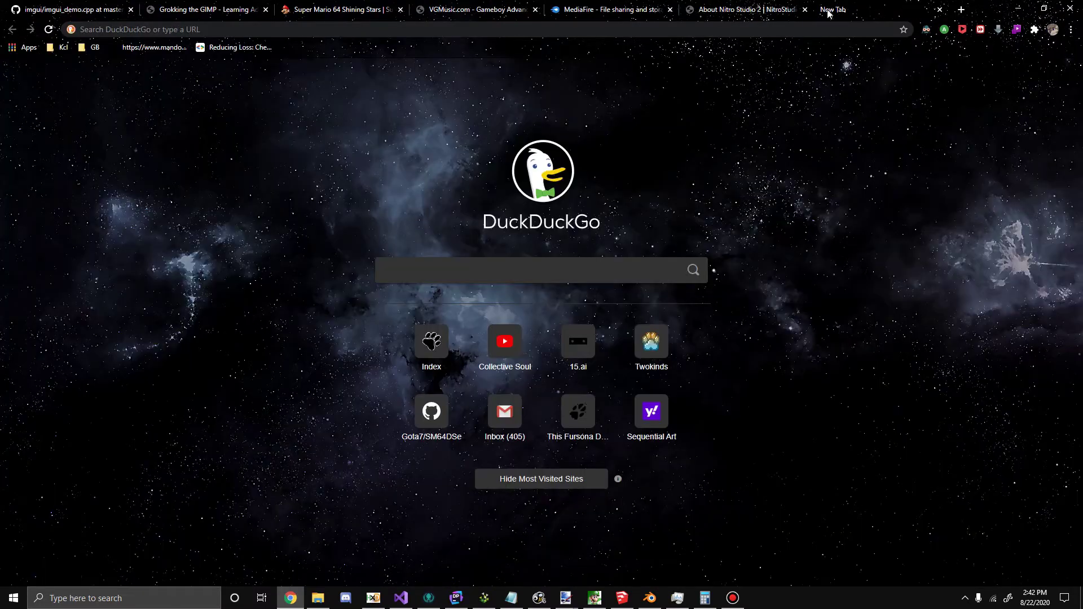
click(329, 596)
click(455, 312)
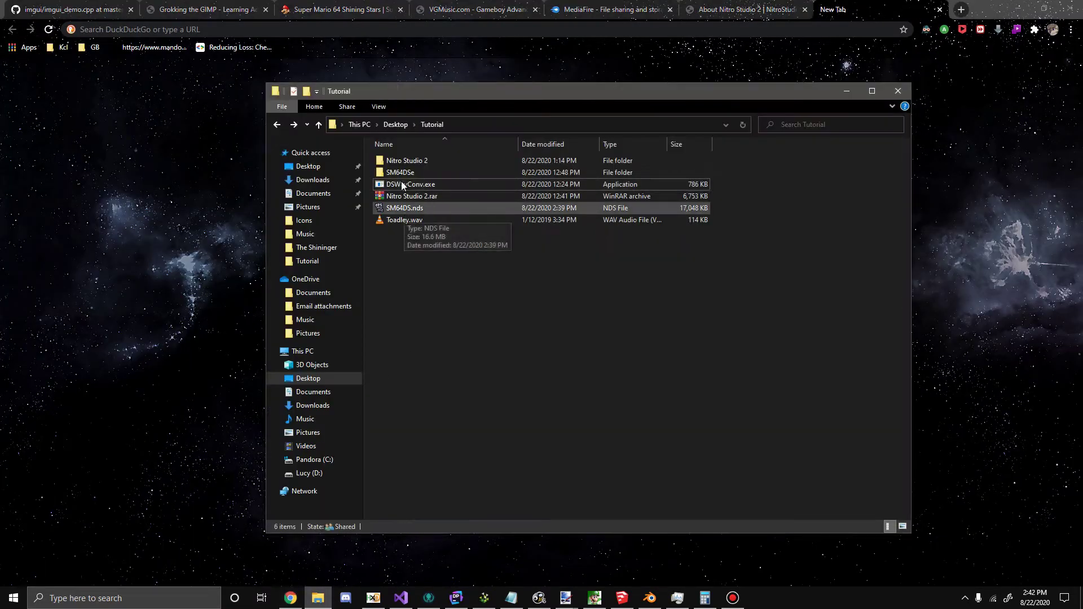
click(450, 184)
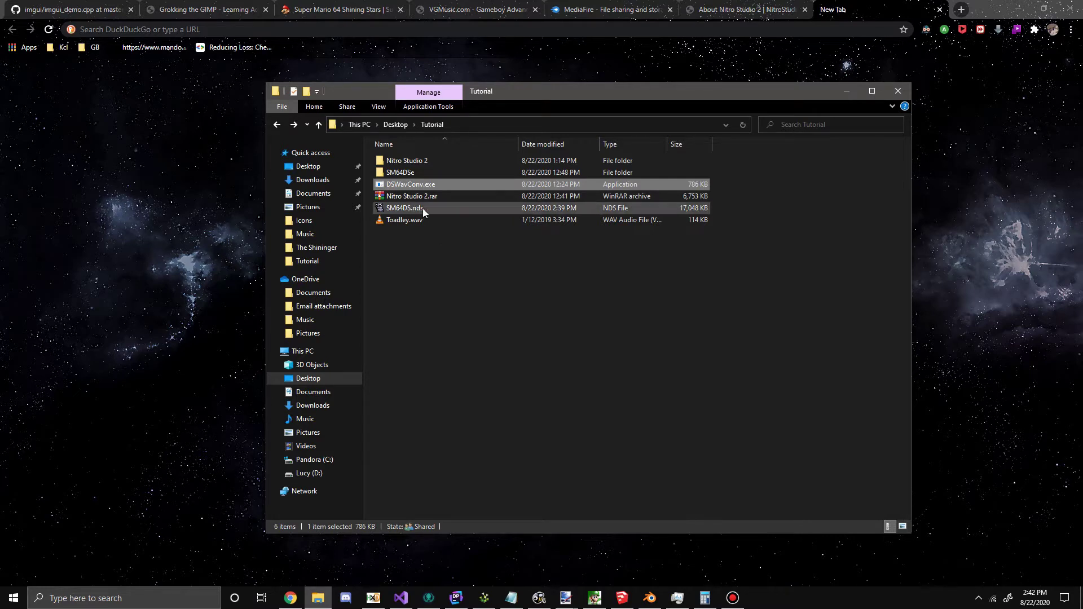
- Launch the SM64DS Editor from the SM64DSe folder and load the SM64DS.nds ROM
double_click(410, 173)
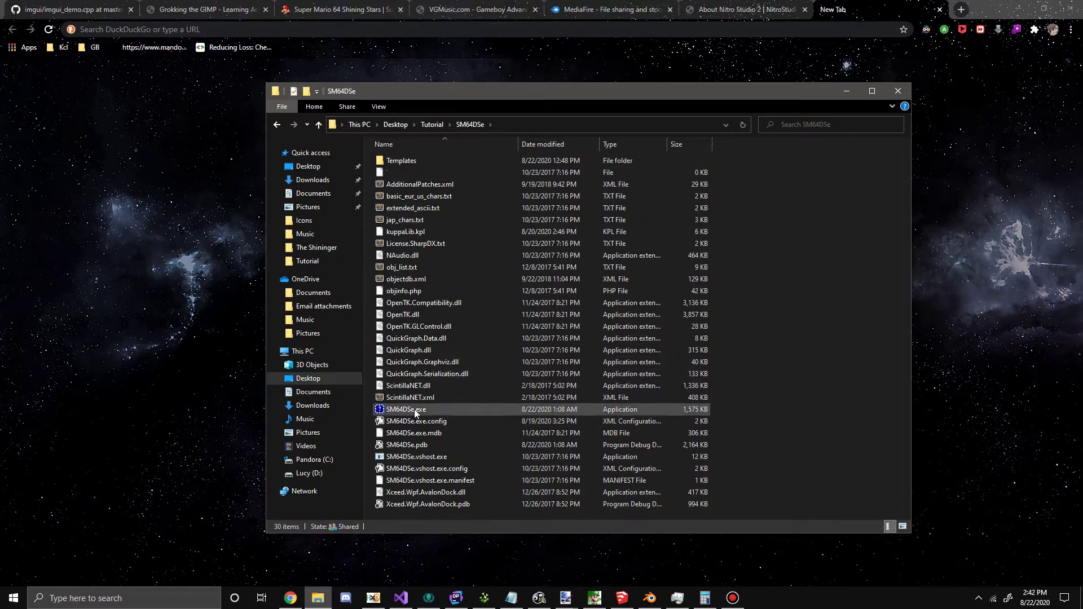
double_click(416, 410)
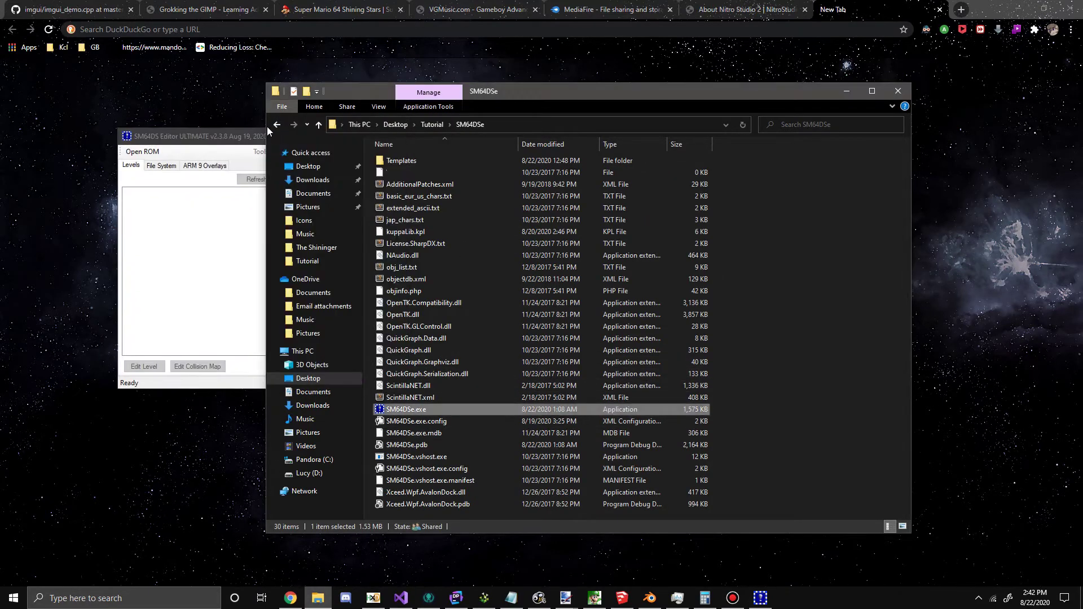
click(276, 124)
click(142, 151)
click(142, 151)
click(153, 175)
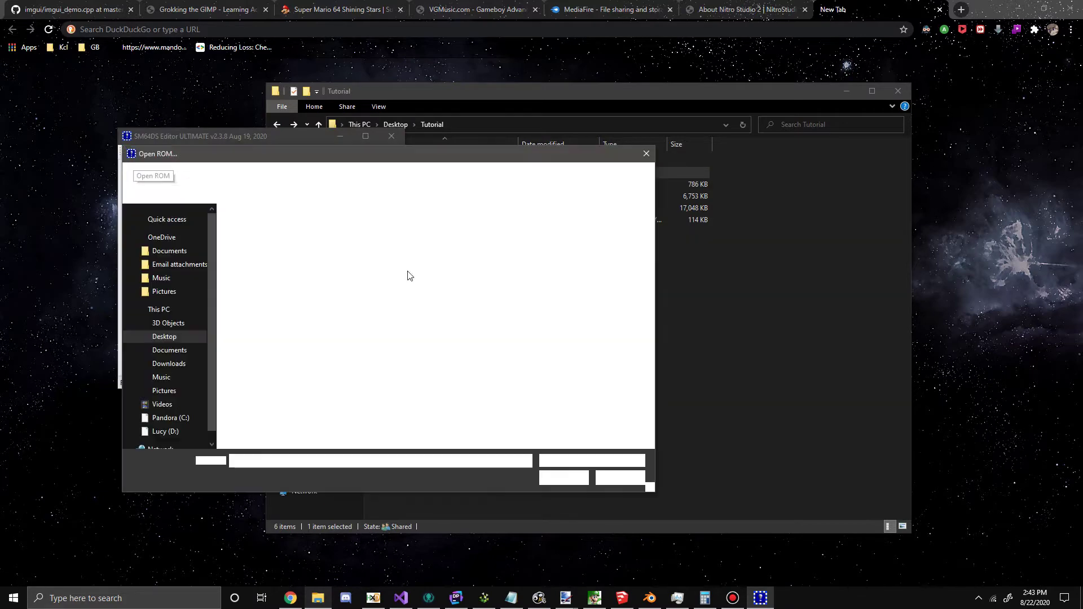
double_click(294, 251)
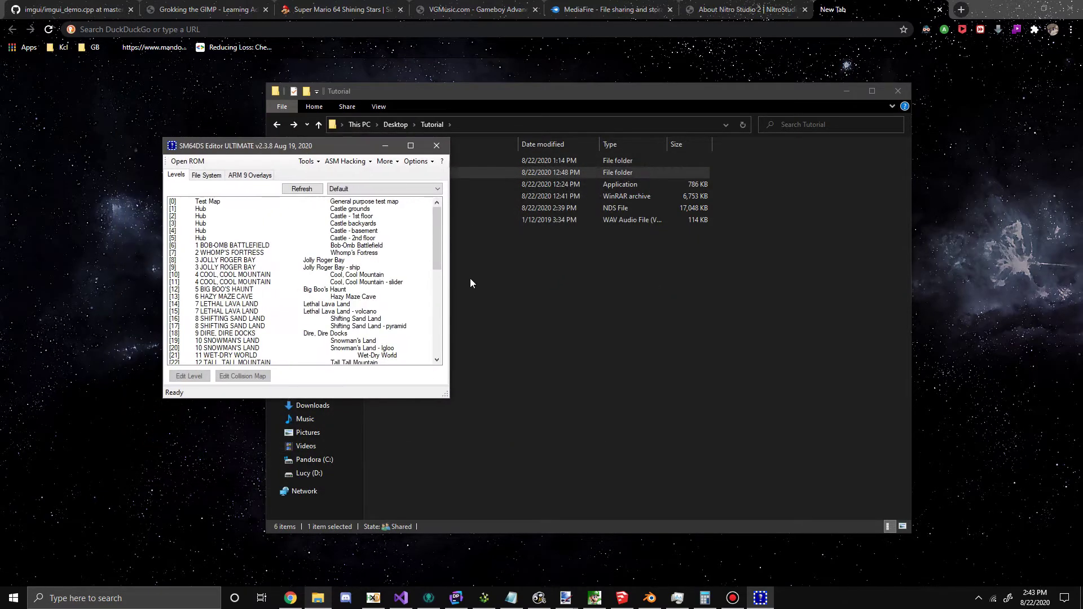
- Extract sound_data.sdat raw from the ROM's data folder and save it into Tutorial
click(219, 175)
click(186, 206)
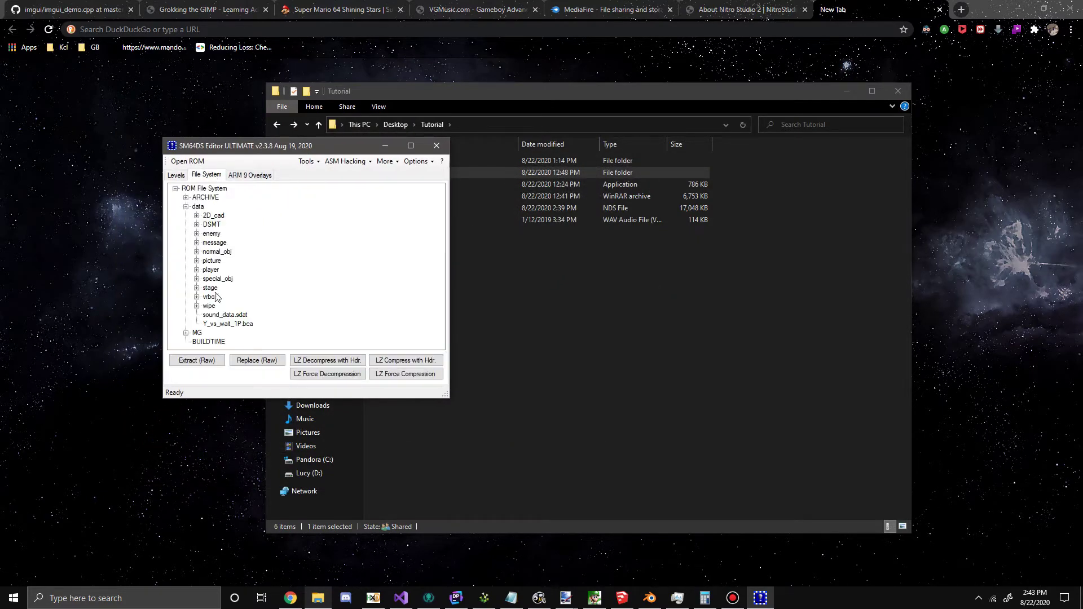
click(225, 315)
click(197, 360)
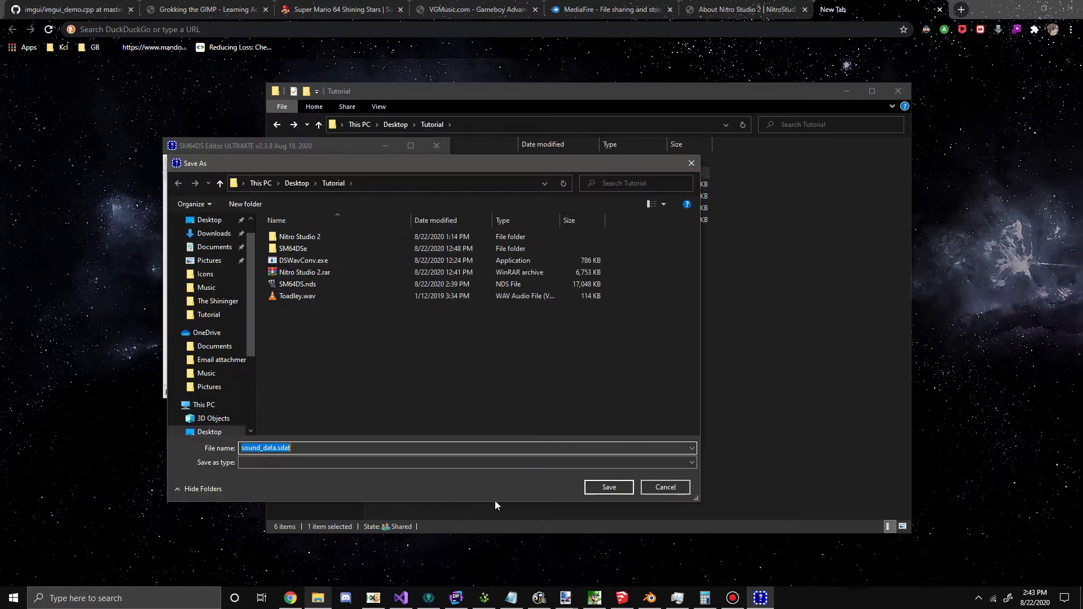
click(607, 487)
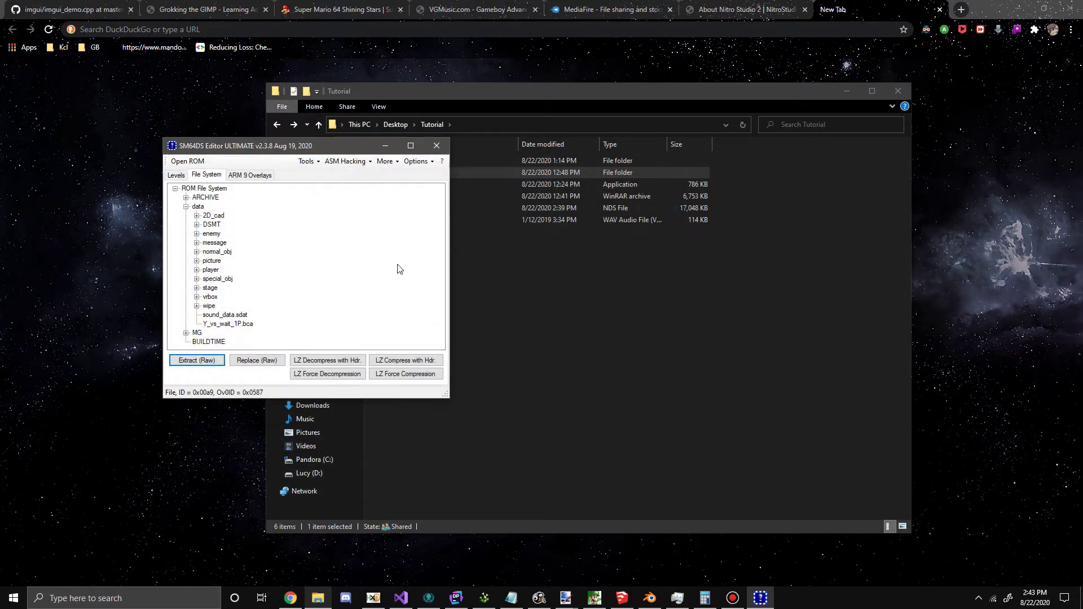
click(557, 310)
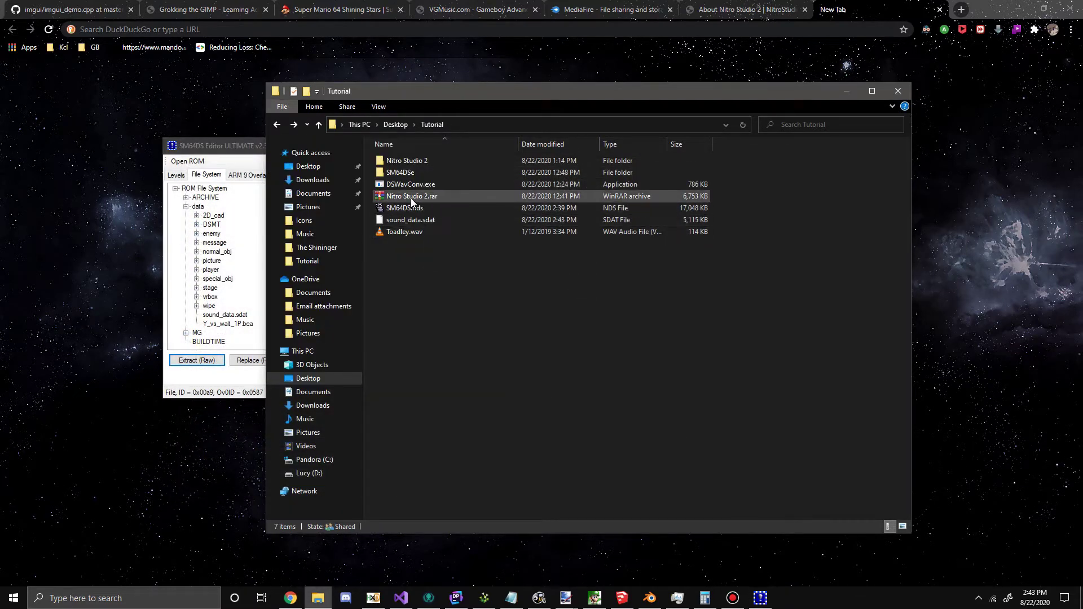
double_click(417, 161)
- Launch Nitro Studio 2 and open sound_data.sdat from the Tutorial folder
click(425, 231)
click(433, 124)
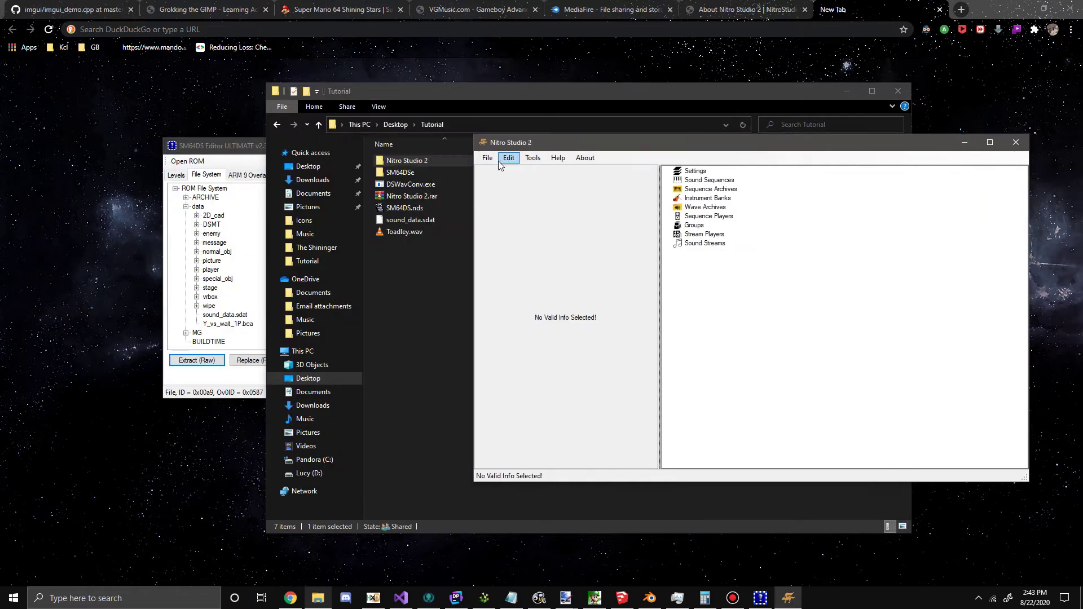
click(488, 159)
click(500, 183)
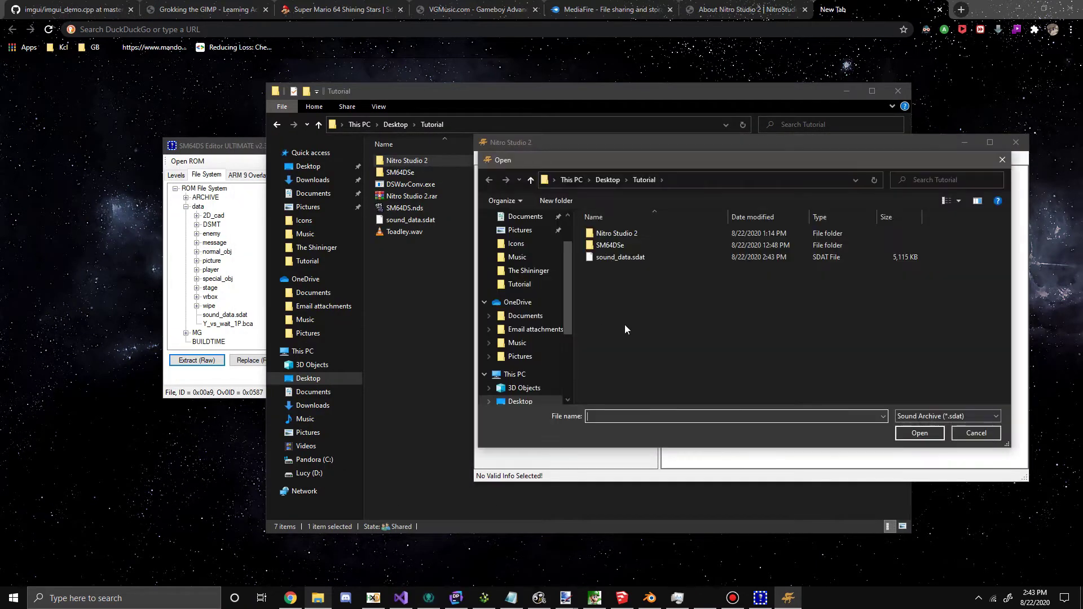
double_click(619, 257)
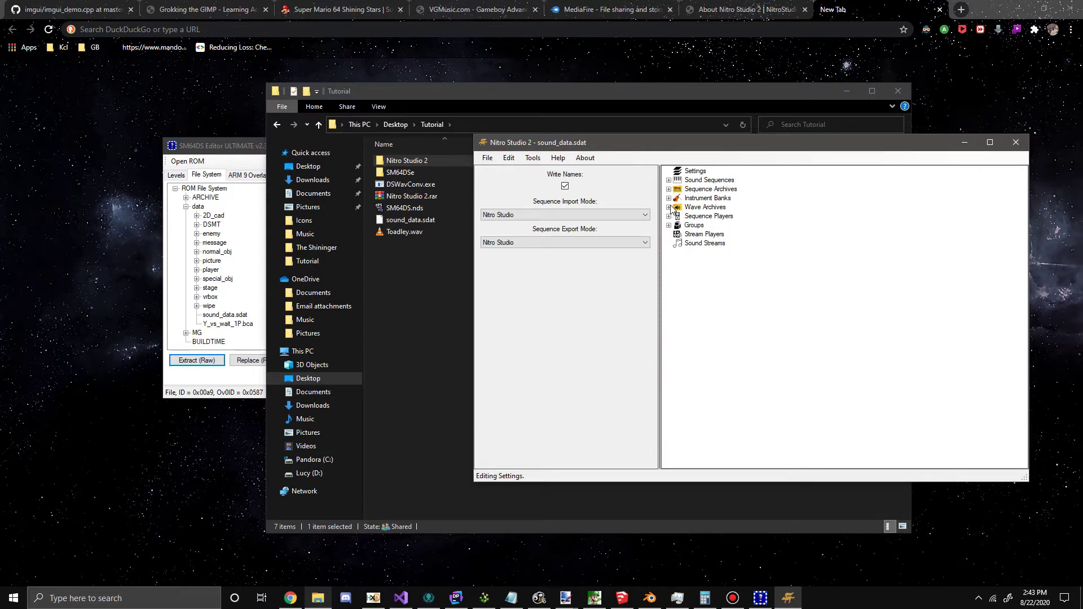
- Expand Sequence Archives and NCS_SEQARC_SCENE, dismissing the missing bank error from NCS_SE_SCT_OWL_SOAR
click(669, 180)
click(669, 178)
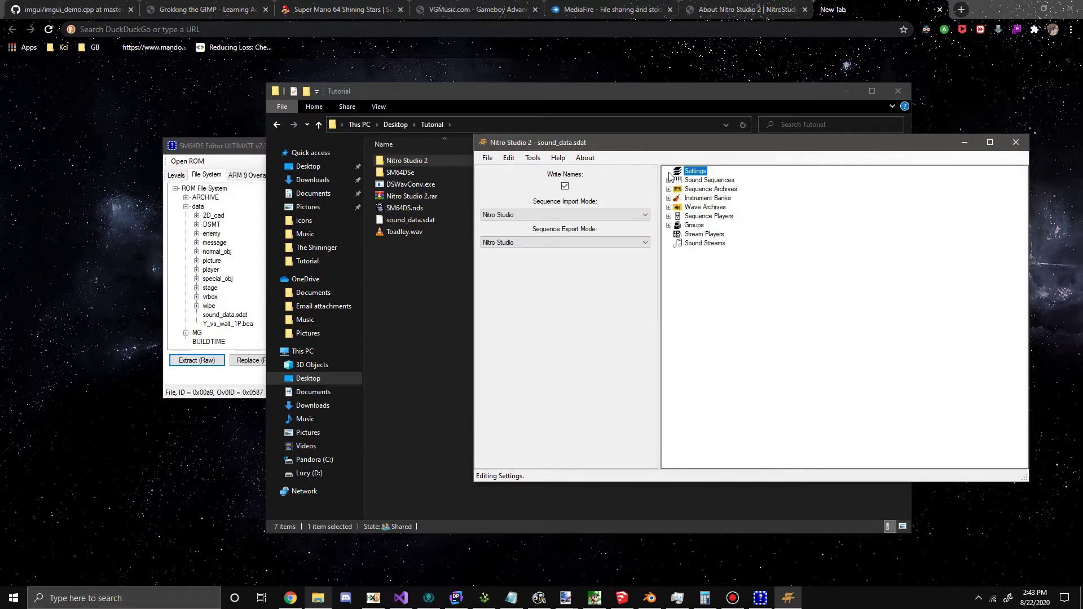
click(676, 192)
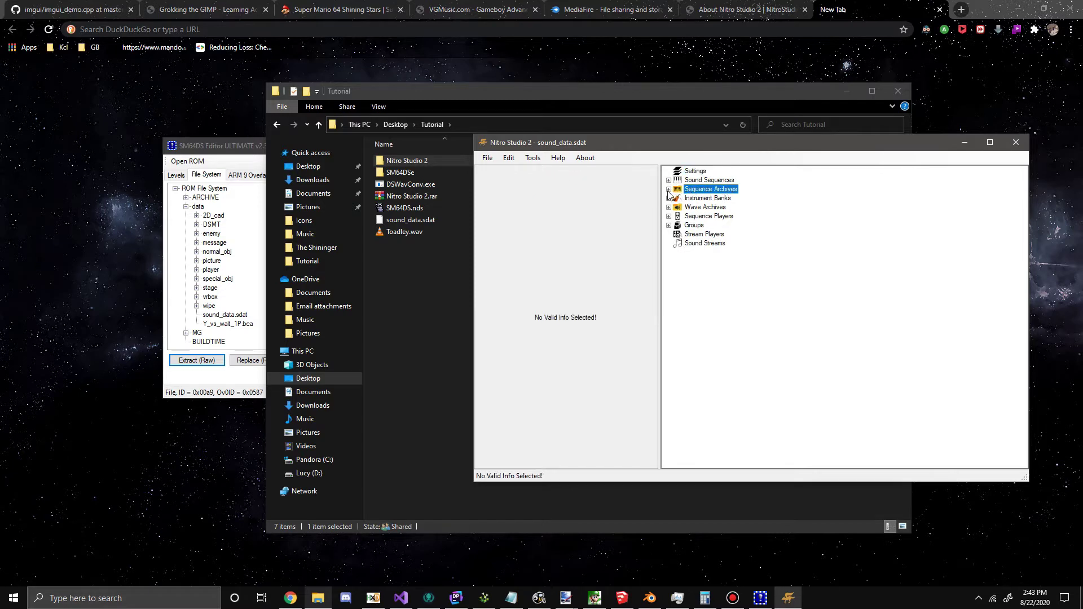
click(669, 190)
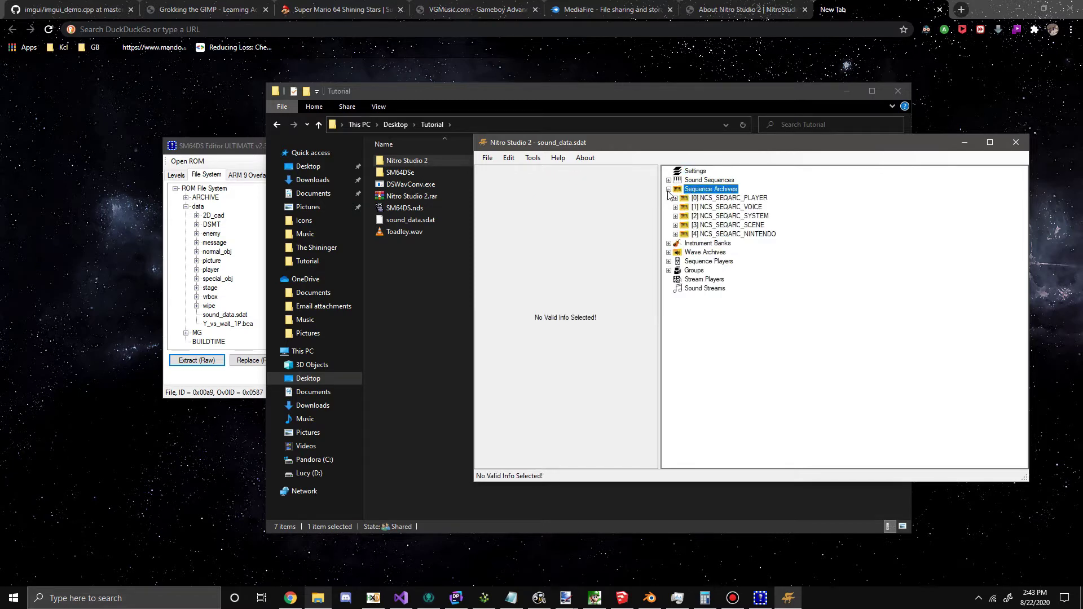
click(680, 227)
scroll(683, 210, down, 1)
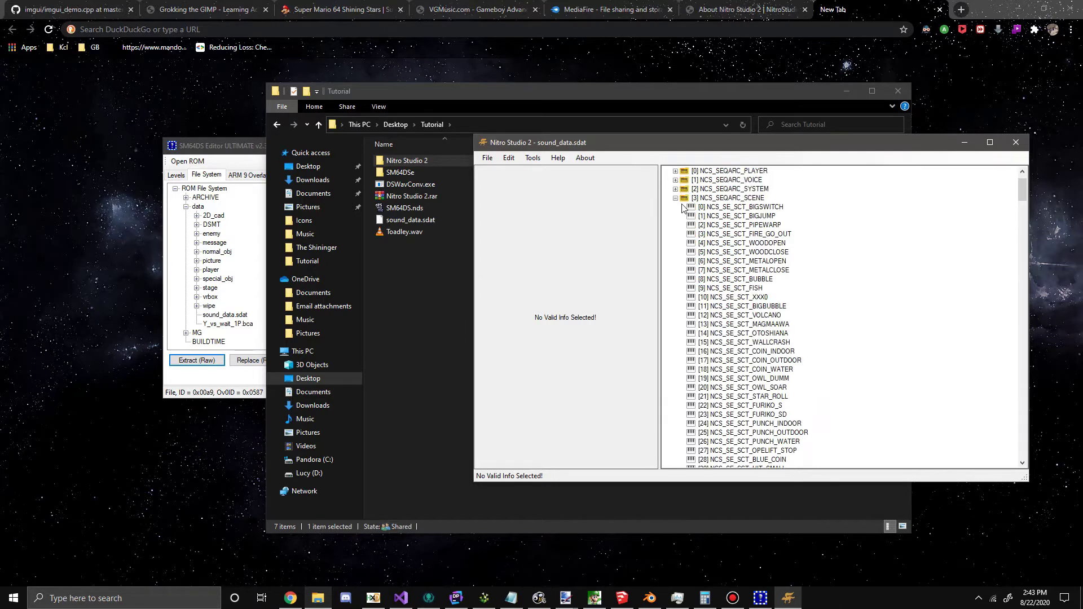
double_click(756, 388)
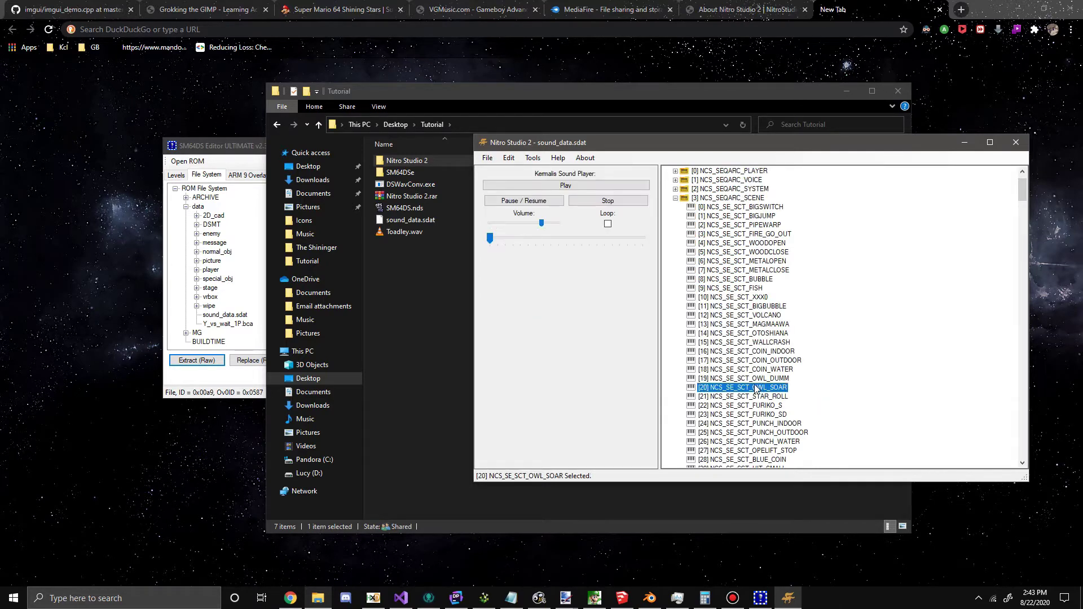
click(621, 337)
click(738, 199)
- Open NCS_SEQARC_SCENE in its editor and choose NCS_SE_SCT_BOXOPEN_WATER as the preview sequence
click(584, 245)
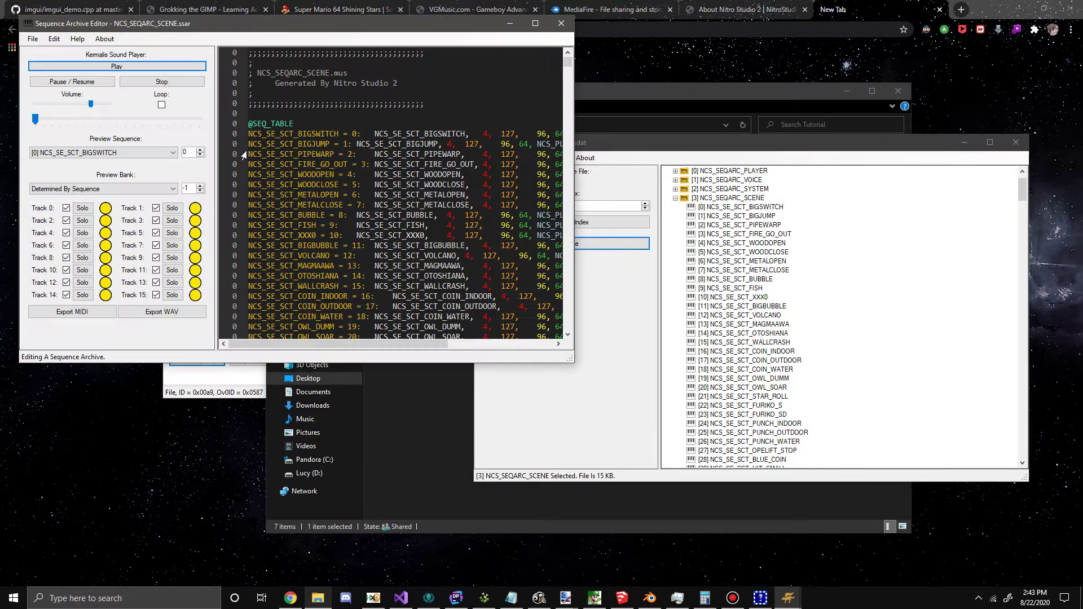
click(101, 152)
scroll(112, 230, down, 1)
scroll(112, 230, down, 5)
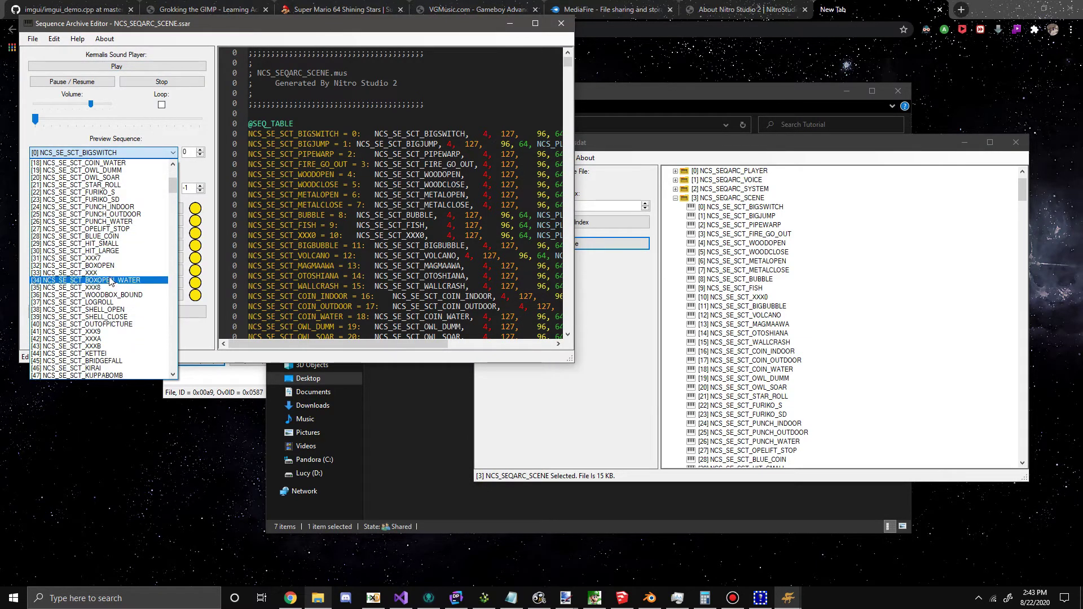
click(111, 281)
- Set Preview Bank to [43] NCS_BANK_SE_T_WATER, play the preview, and close the editor
click(124, 190)
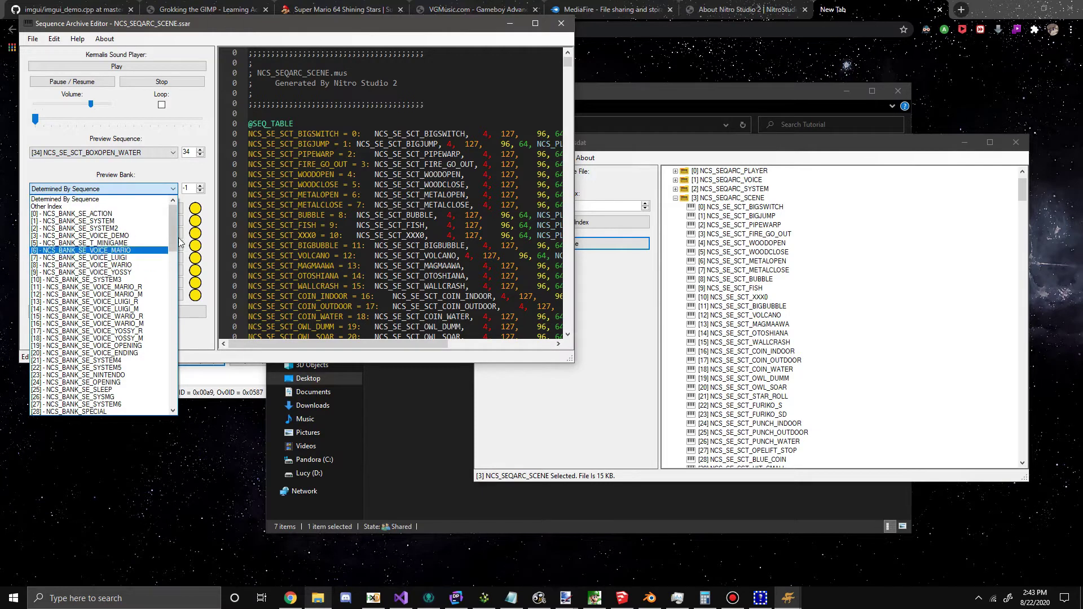
scroll(135, 260, down, 12)
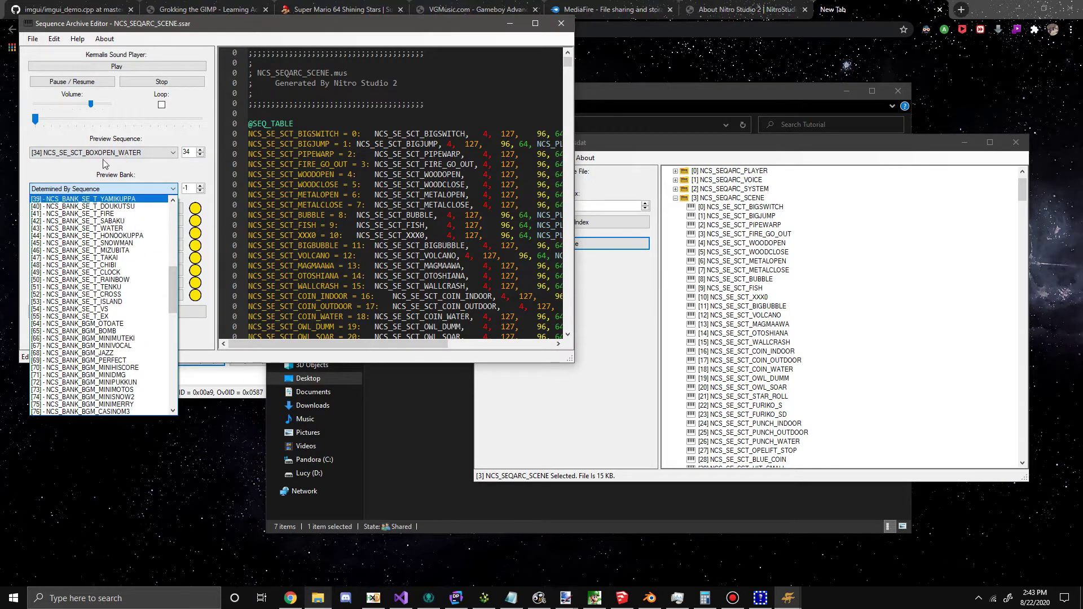
scroll(121, 278, up, 1)
scroll(121, 278, up, 4)
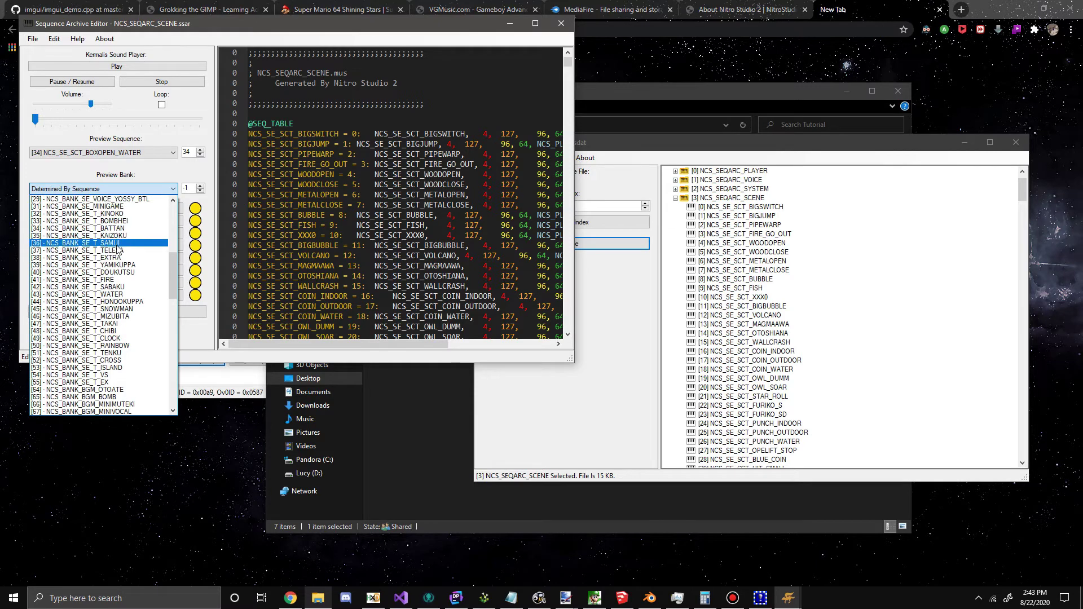
click(113, 294)
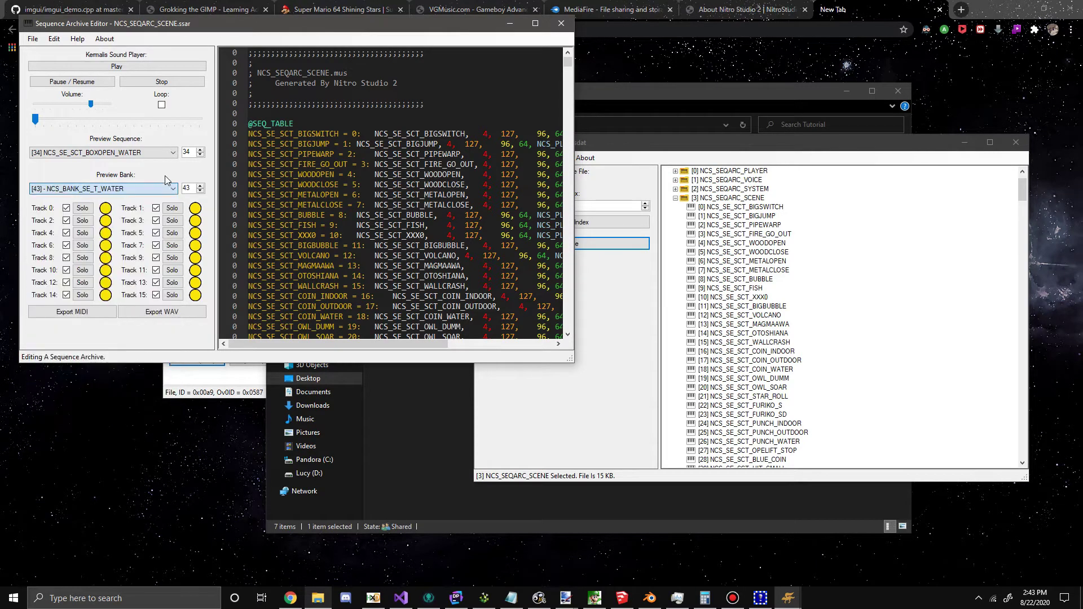
click(117, 66)
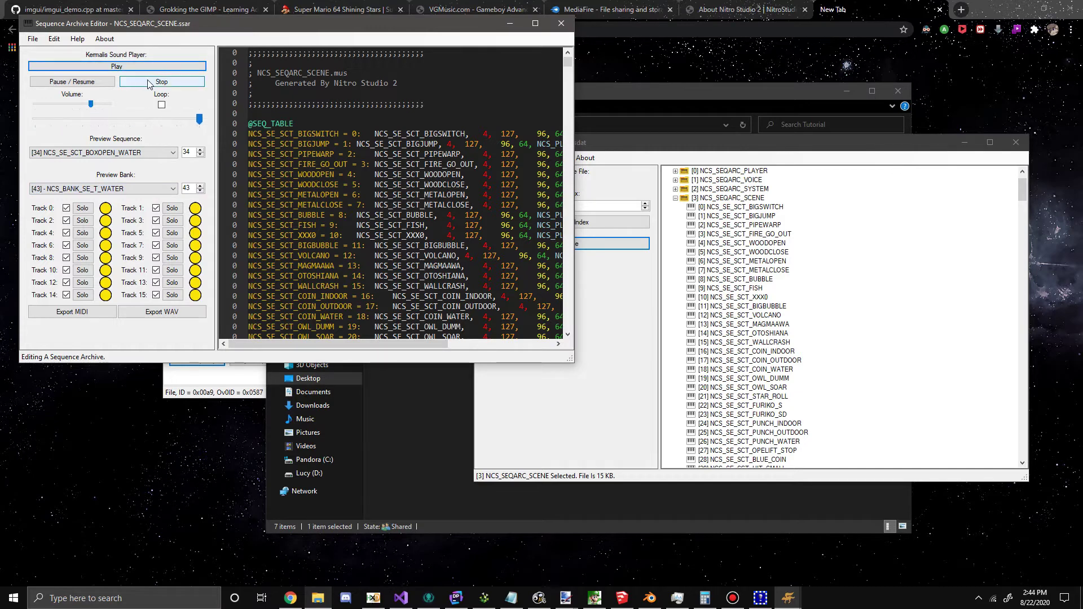
click(561, 24)
- Expand NCS_SEQARC_NINTENDO and select its NCS_SE_SYS_NINTENDO sound
click(676, 198)
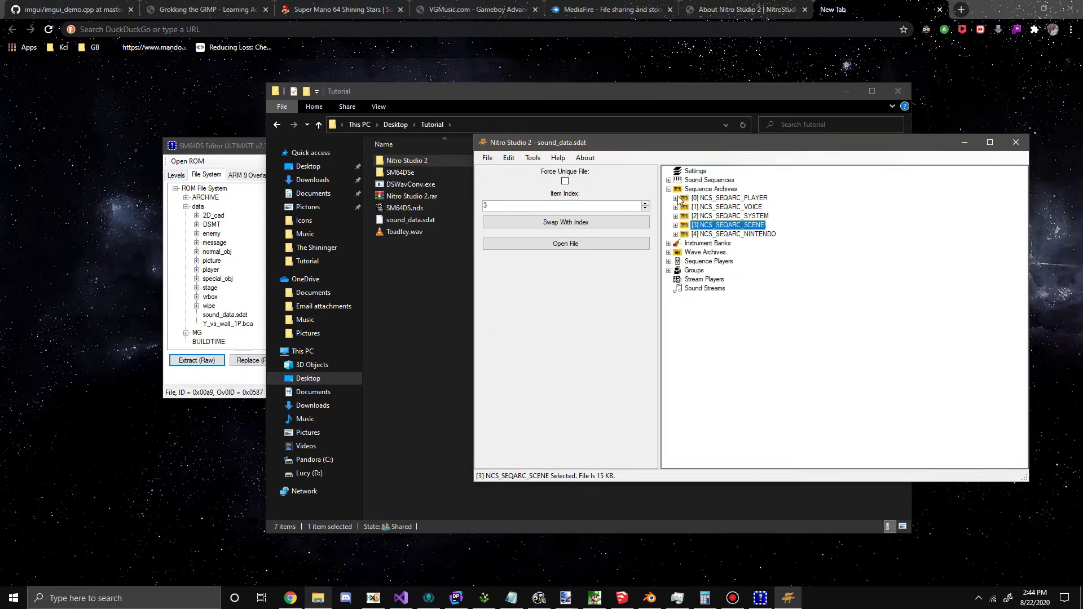
click(676, 234)
click(728, 234)
click(710, 247)
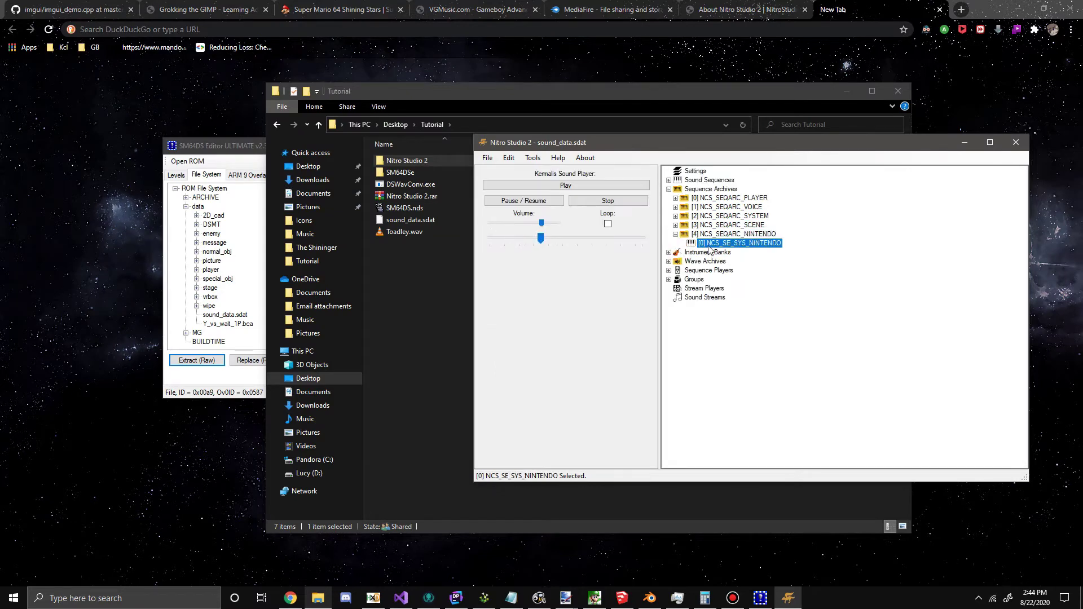
click(676, 234)
- Browse the VOICE archive's GRASP, DASH2, TIRED and RETURN voice sounds
click(675, 206)
click(745, 237)
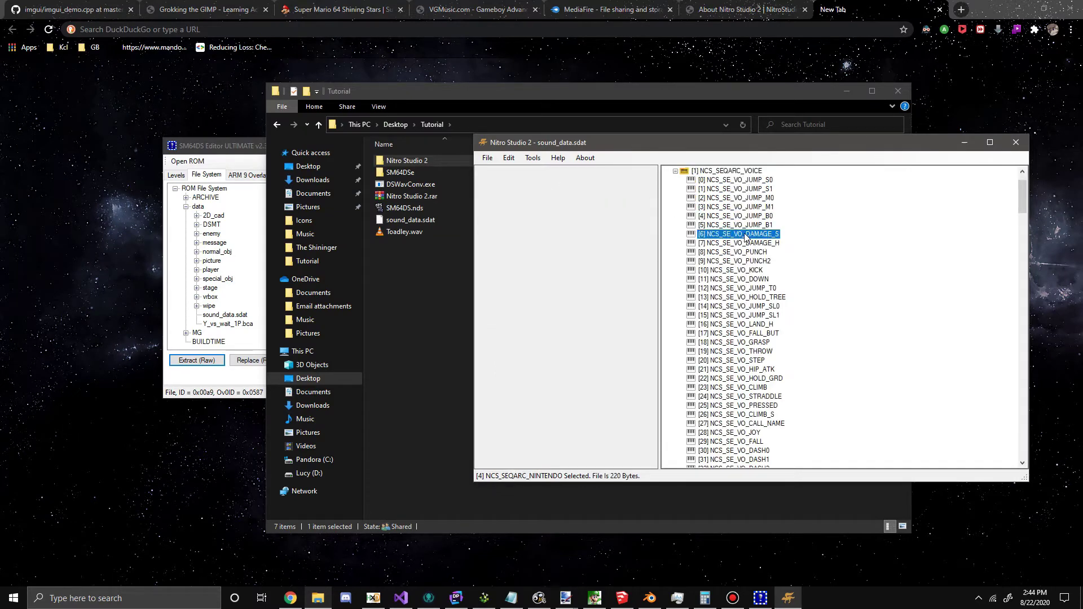
click(744, 343)
scroll(744, 346, down, 5)
click(742, 334)
scroll(742, 336, down, 4)
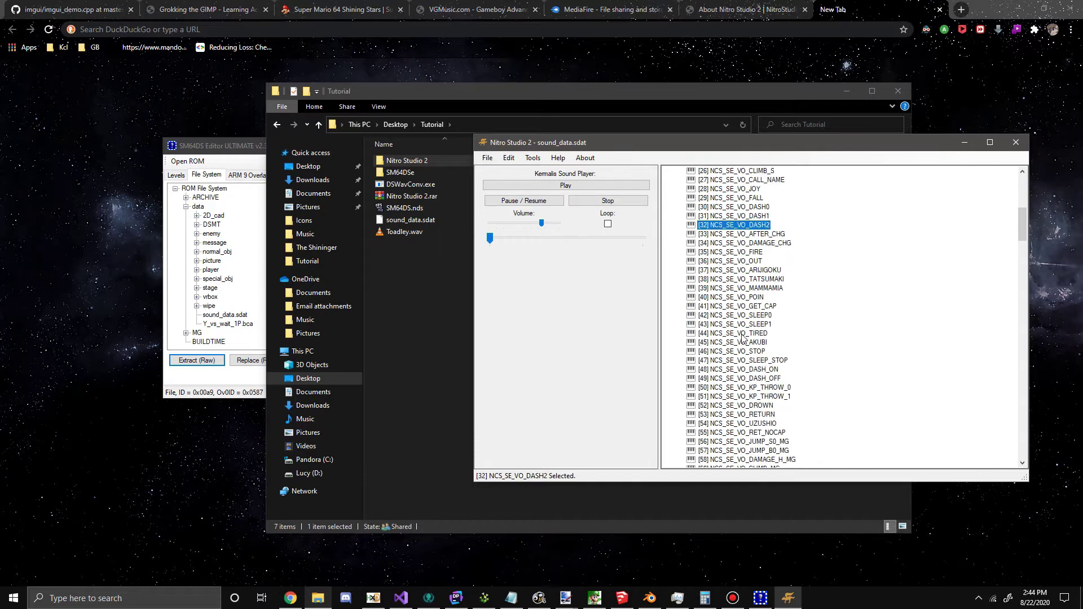
click(742, 334)
scroll(742, 337, down, 3)
click(743, 334)
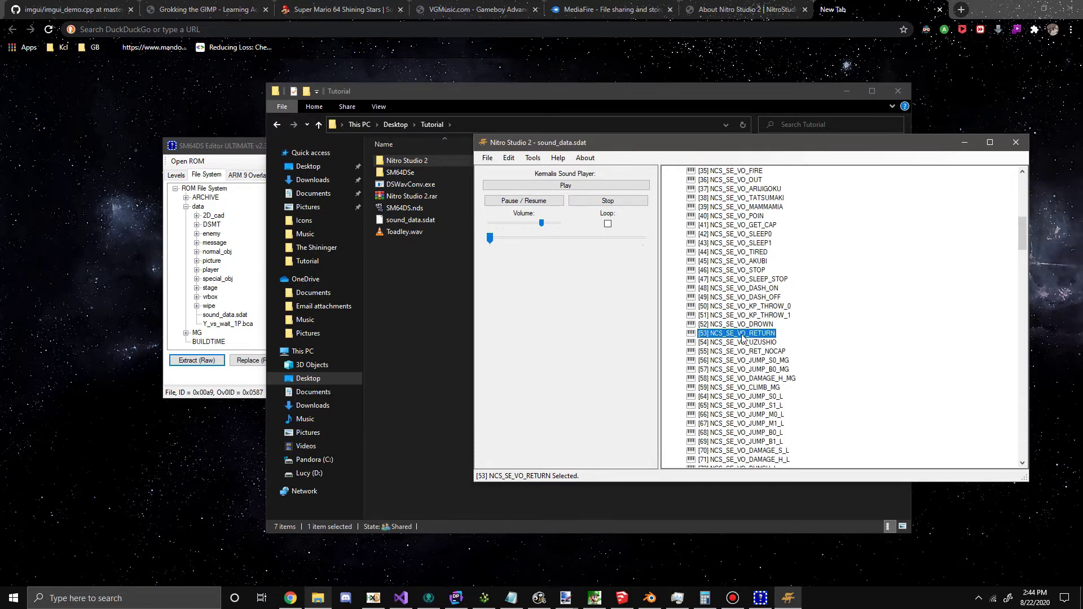
key(Left)
- Collapse VOICE, reopen NCS_SEQARC_NINTENDO and play NCS_SE_SYS_NINTENDO
click(676, 207)
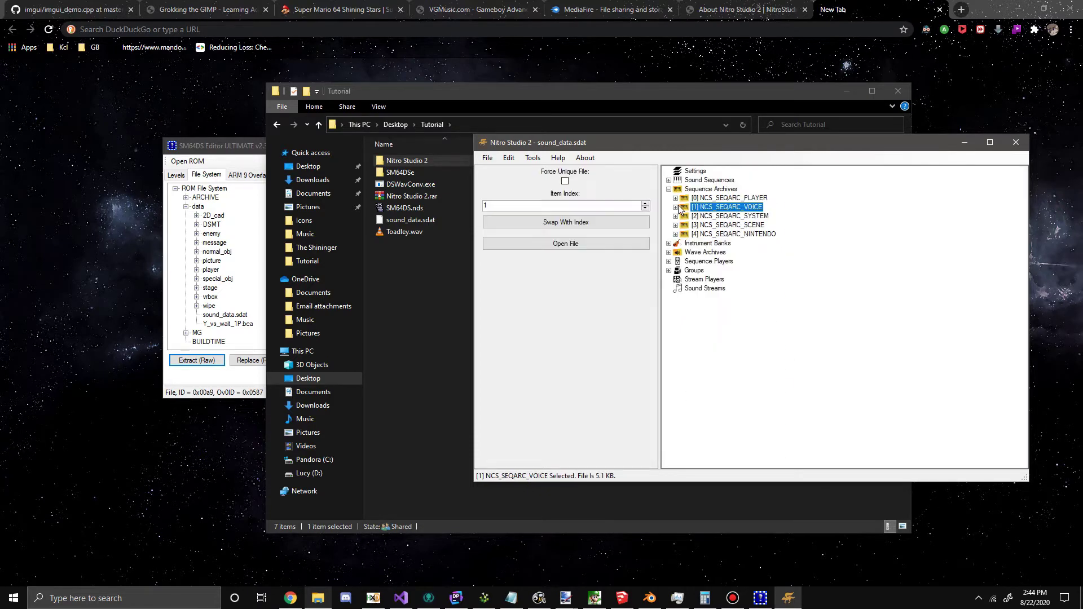
click(676, 235)
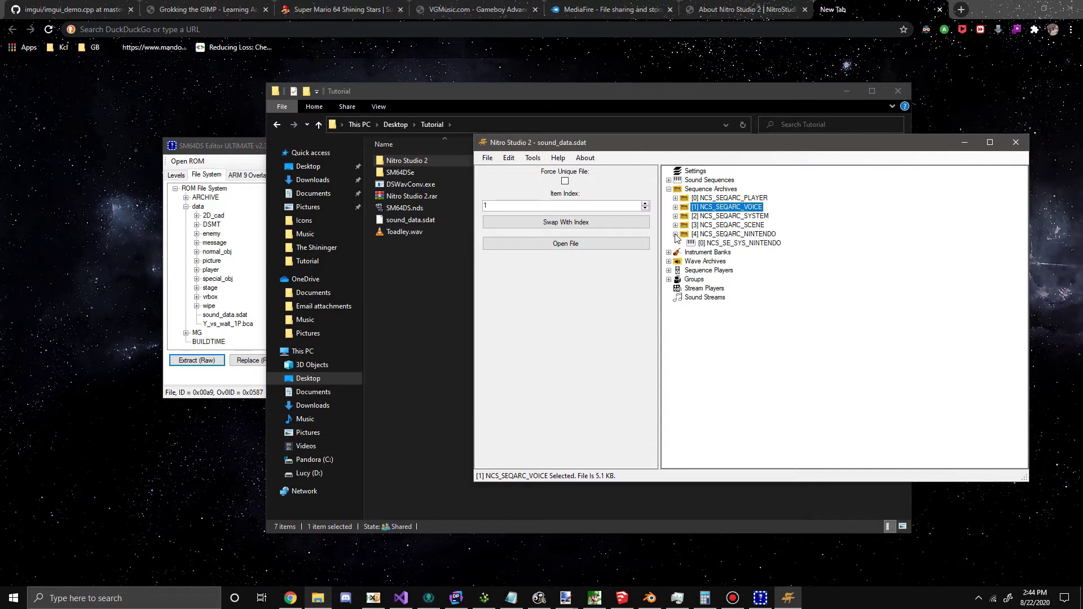
click(702, 244)
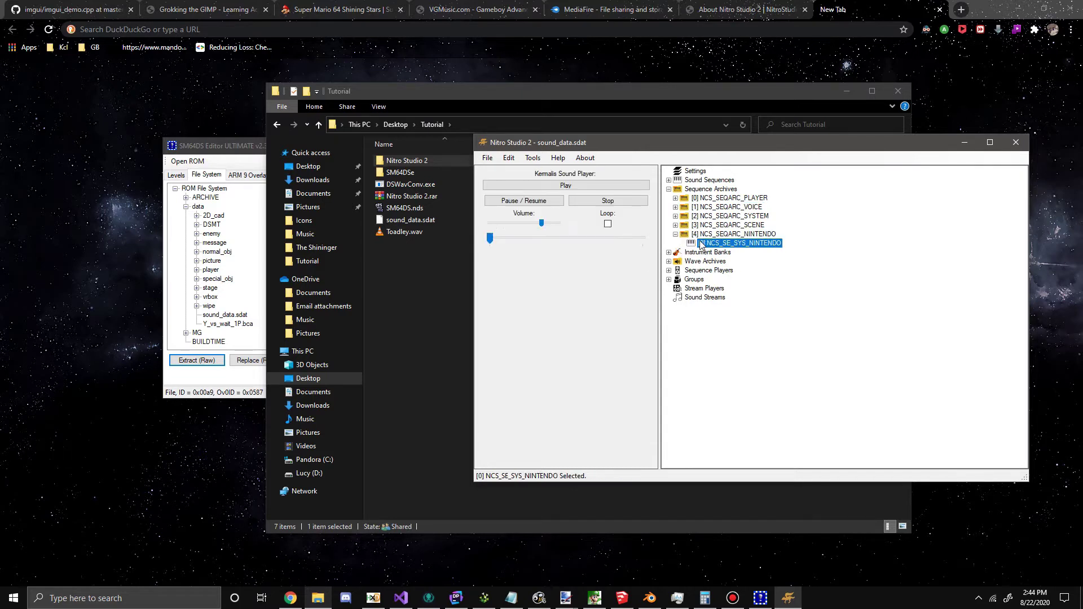
double_click(742, 244)
click(733, 234)
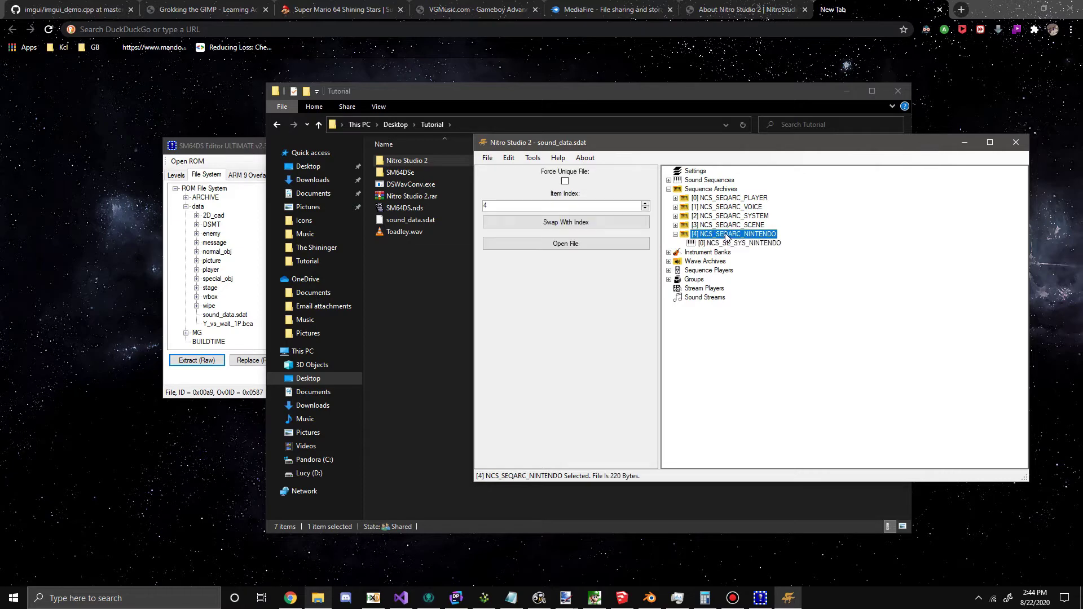
- Open NCS_SEQARC_NINTENDO in the sequence editor and enlarge it to show more code
click(637, 244)
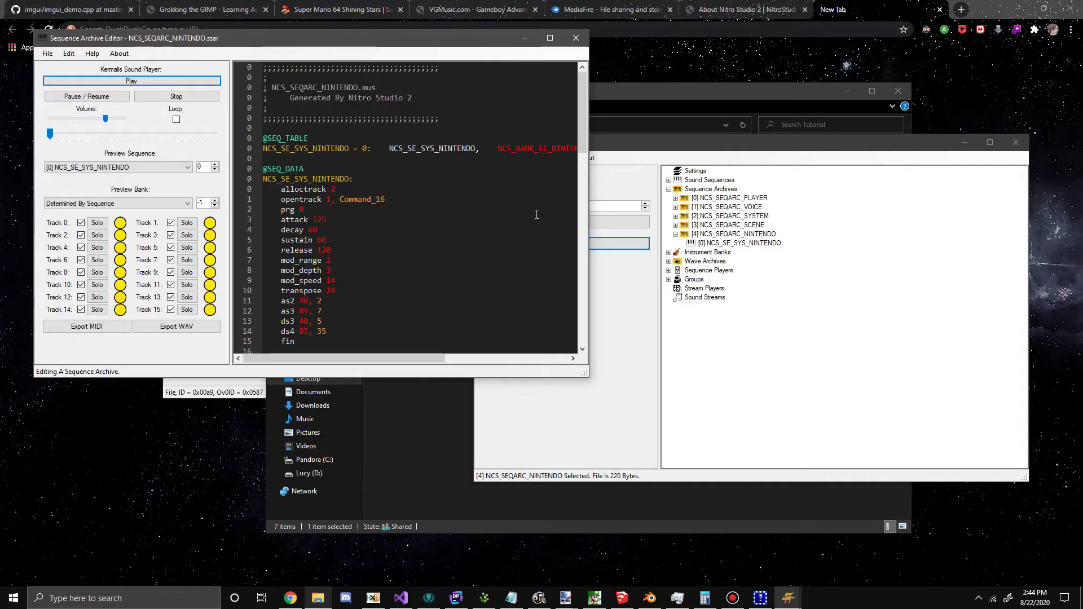
click(264, 148)
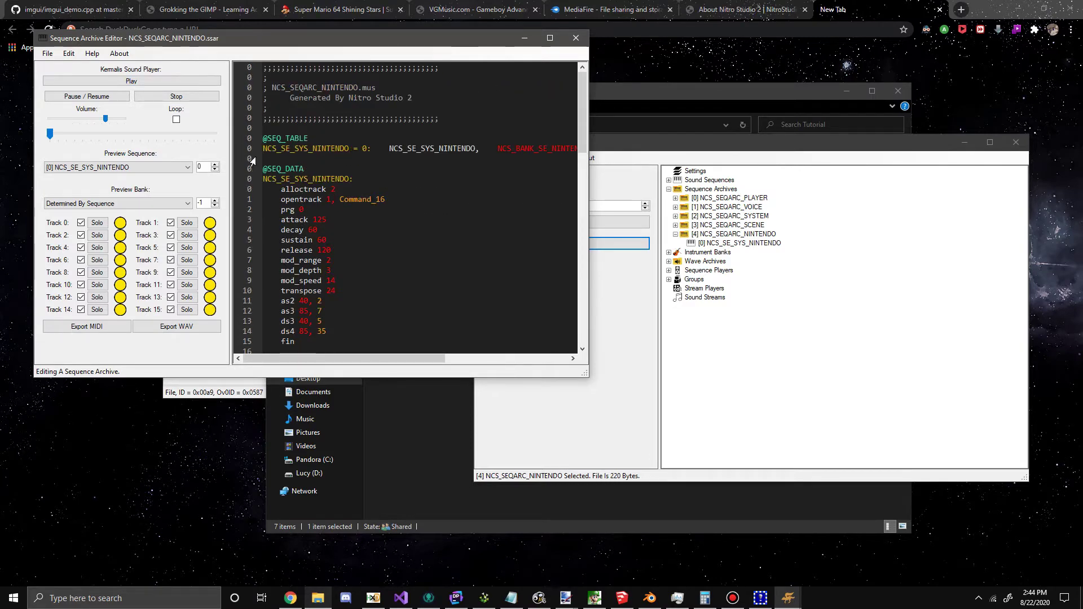
click(736, 235)
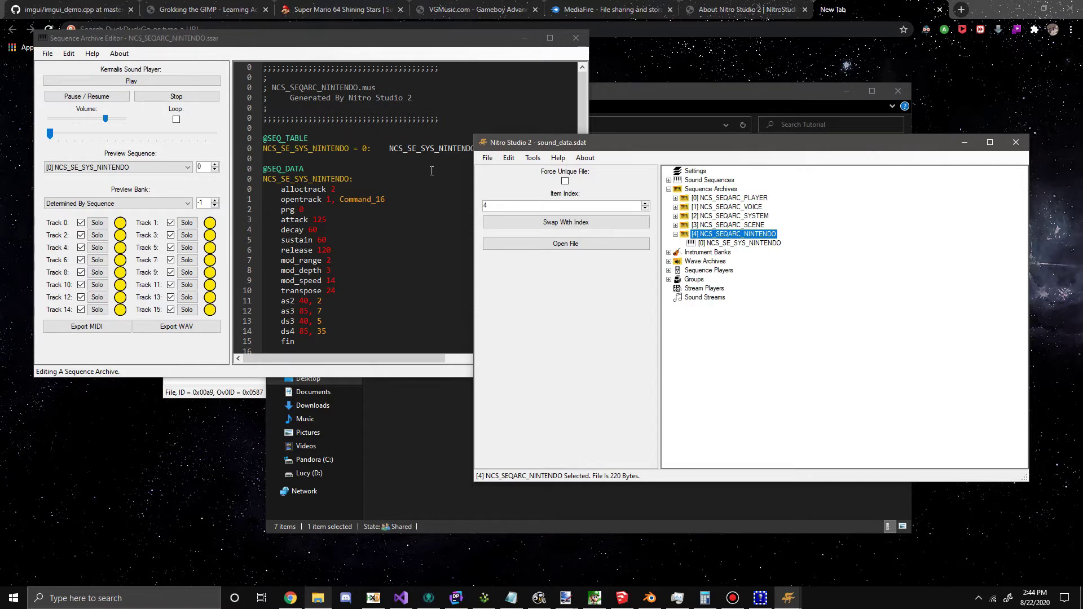
click(372, 148)
scroll(391, 271, down, 1)
scroll(391, 271, up, 1)
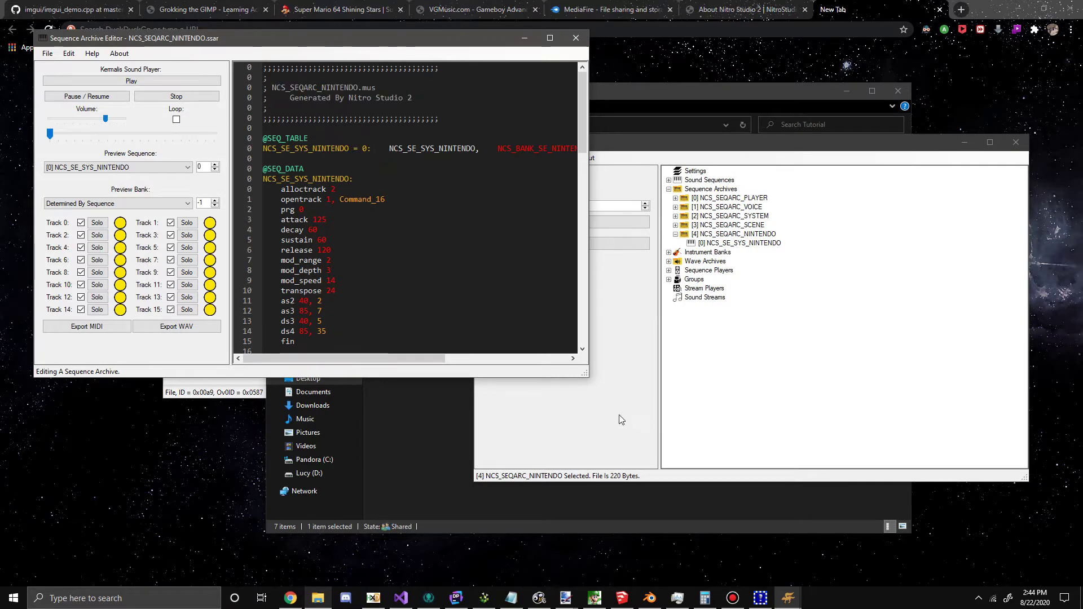
drag(757, 422, 754, 417)
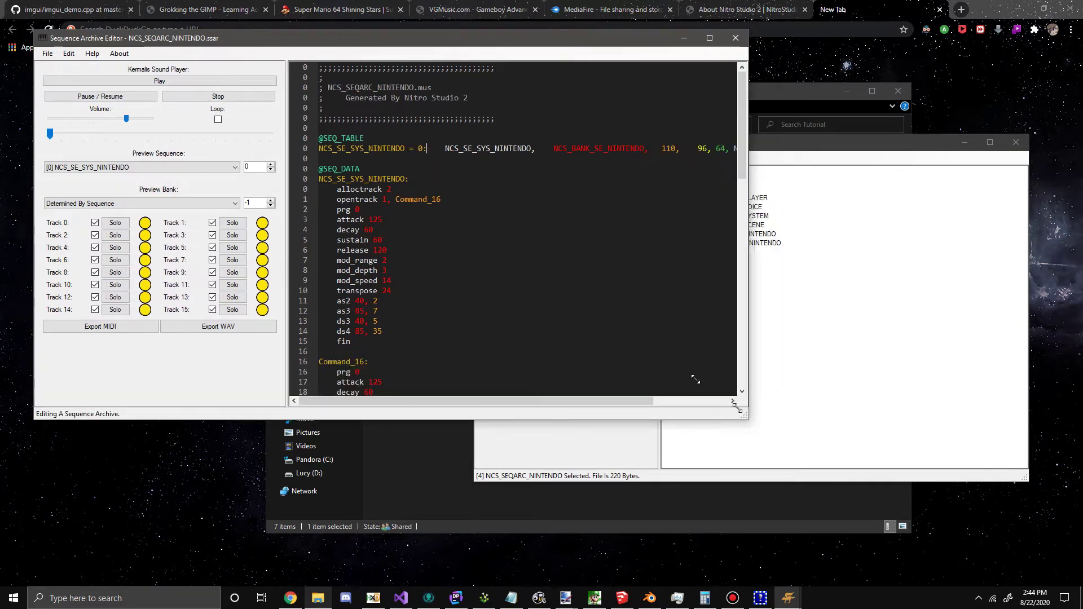
- Highlight the NCS_SE_SYS_NINTENDO table line and its NCS_BANK_SE_NINTENDO bank name
drag(412, 149, 318, 148)
click(388, 165)
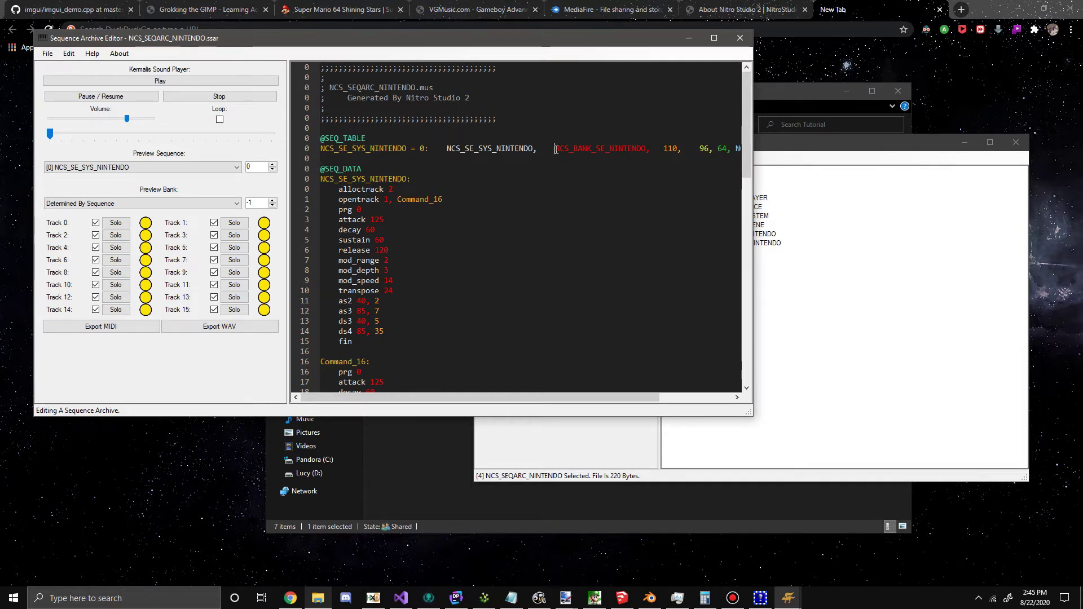
drag(554, 148, 647, 148)
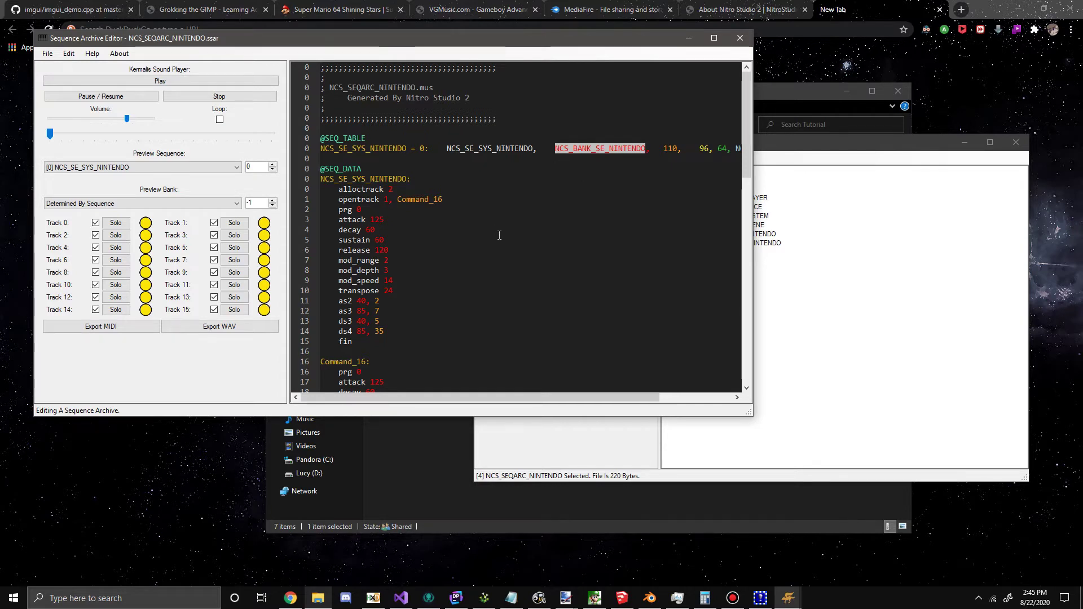
click(582, 161)
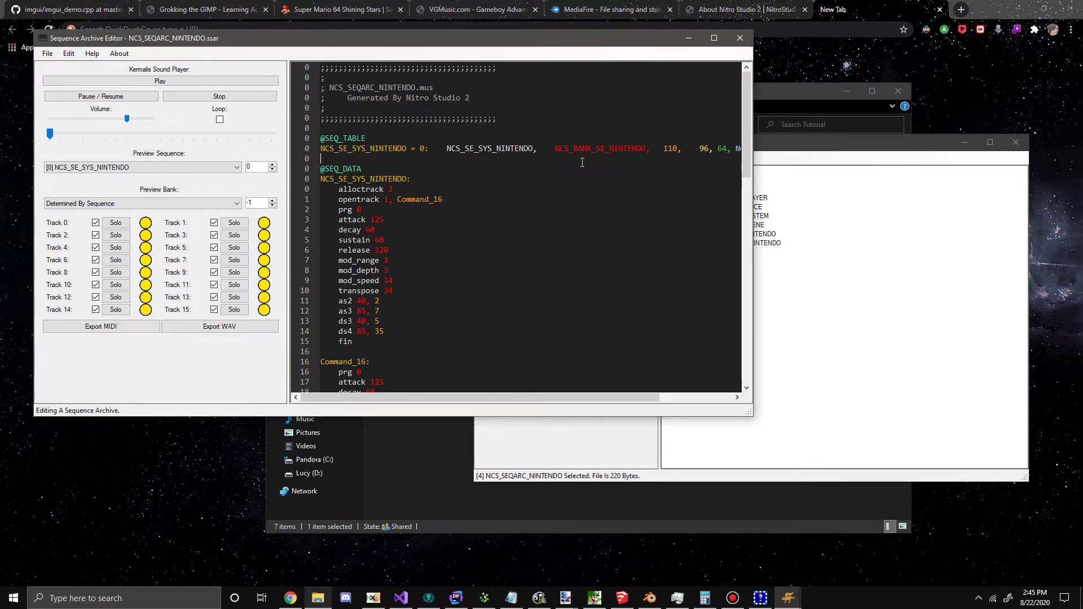
drag(797, 140, 803, 148)
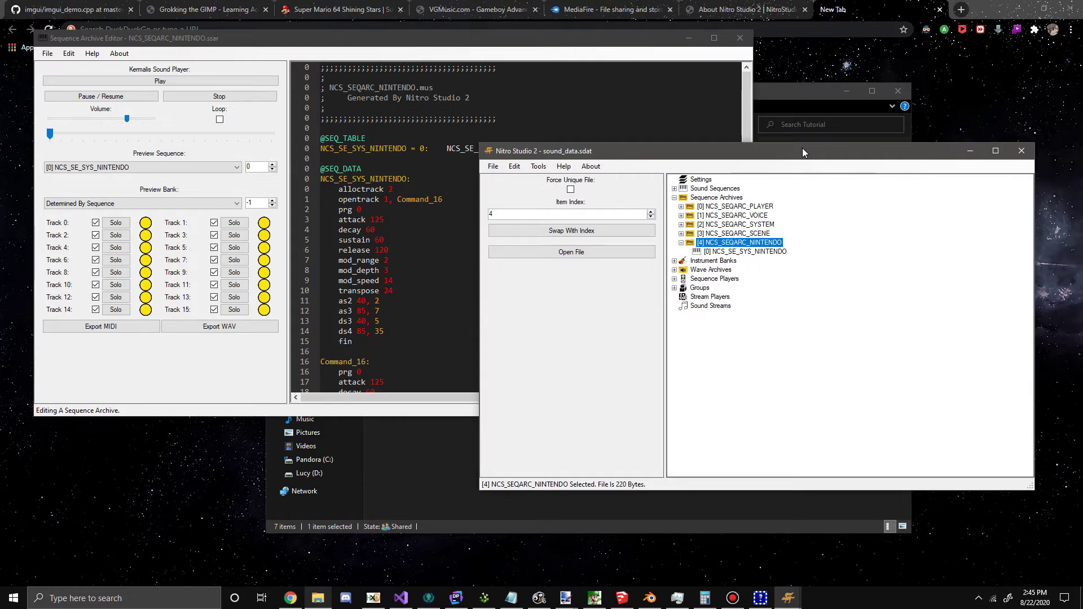
- Expand Instrument Banks and view NCS_BANK_SE_T_WATER's wave archive assignments
click(678, 234)
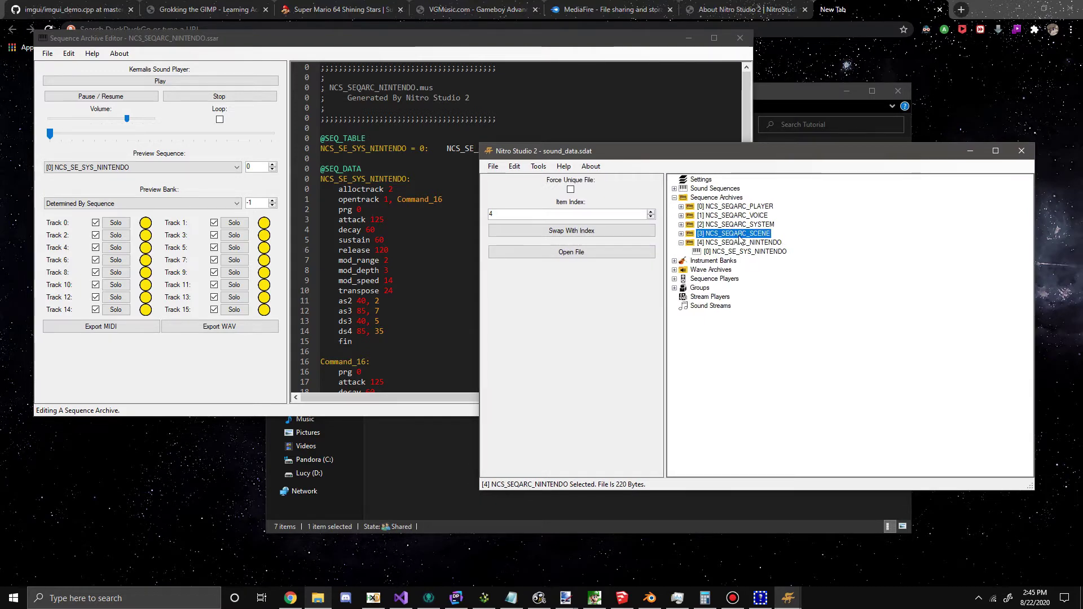
double_click(682, 260)
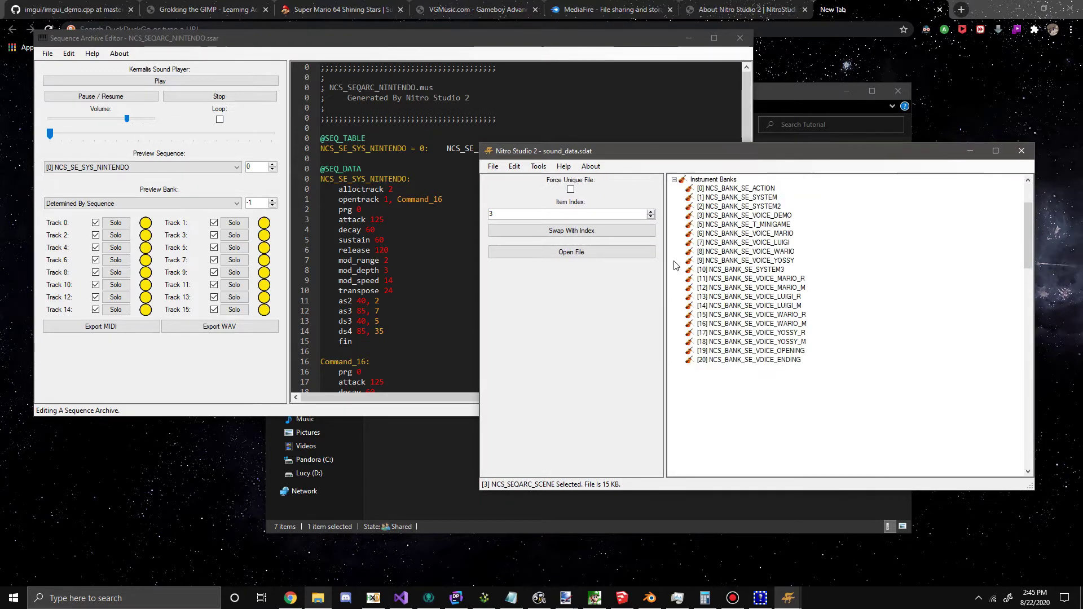
scroll(769, 388, down, 8)
click(769, 387)
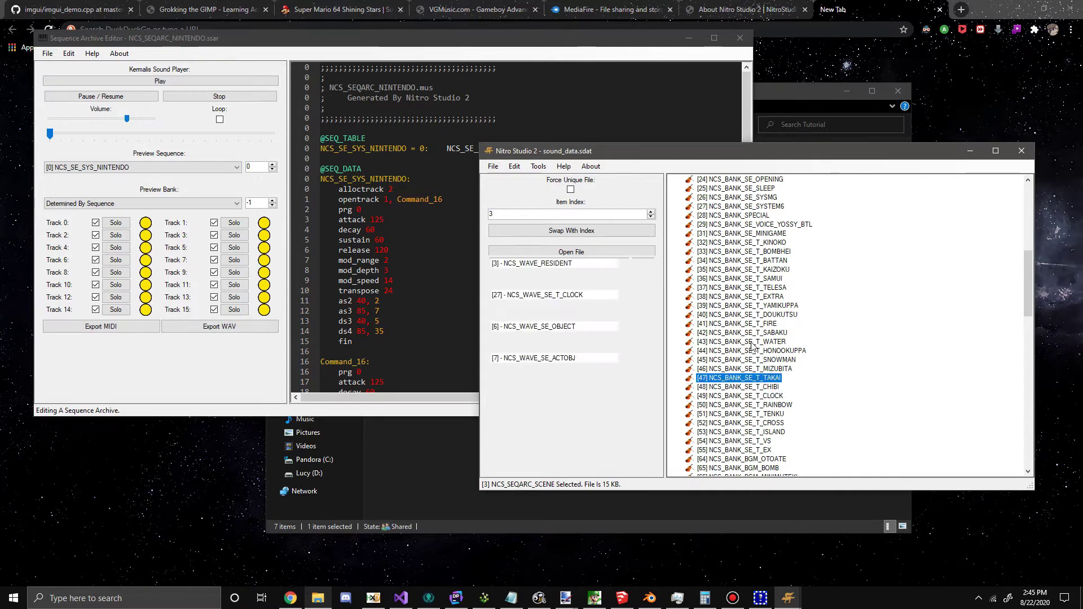
click(753, 342)
- Find [23] NCS_BANK_SE_NINTENDO under Instrument Banks and open it in the Bank Editor
scroll(716, 297, up, 10)
scroll(716, 296, up, 1)
double_click(682, 260)
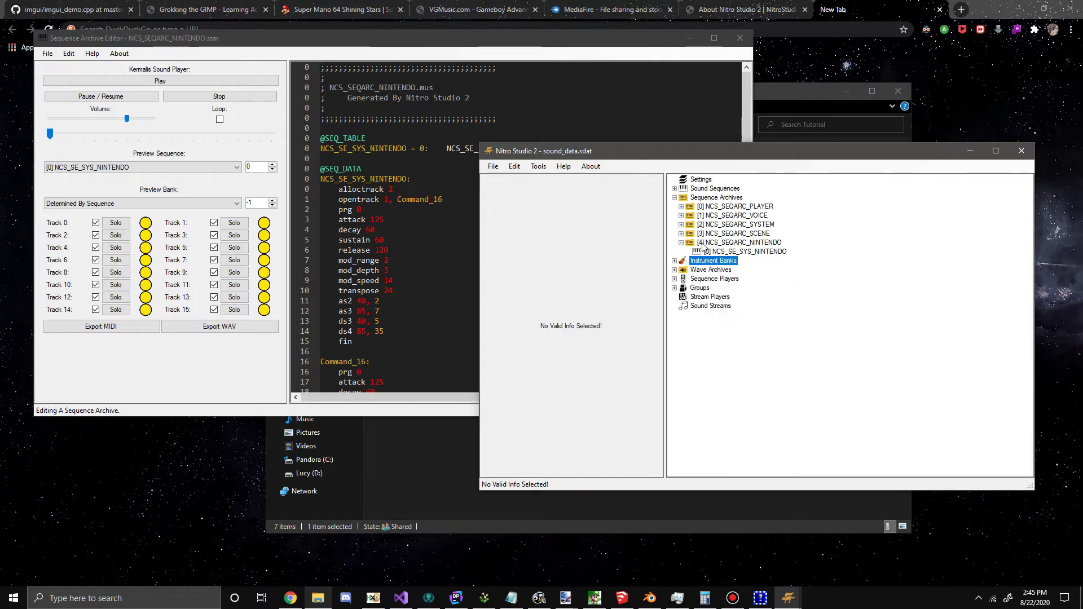
double_click(682, 261)
scroll(773, 312, down, 2)
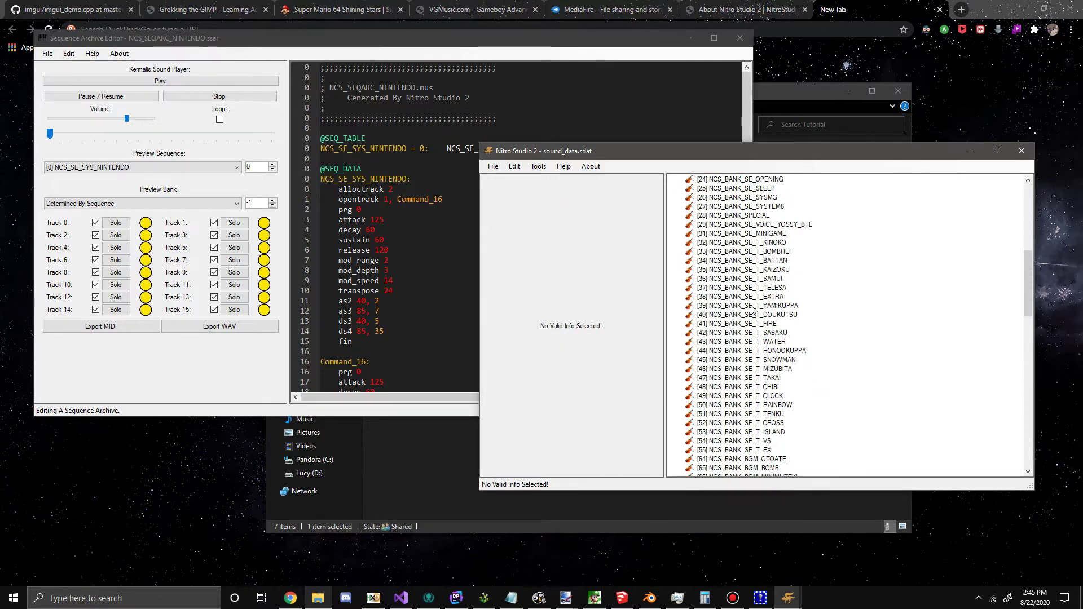
scroll(847, 338, up, 5)
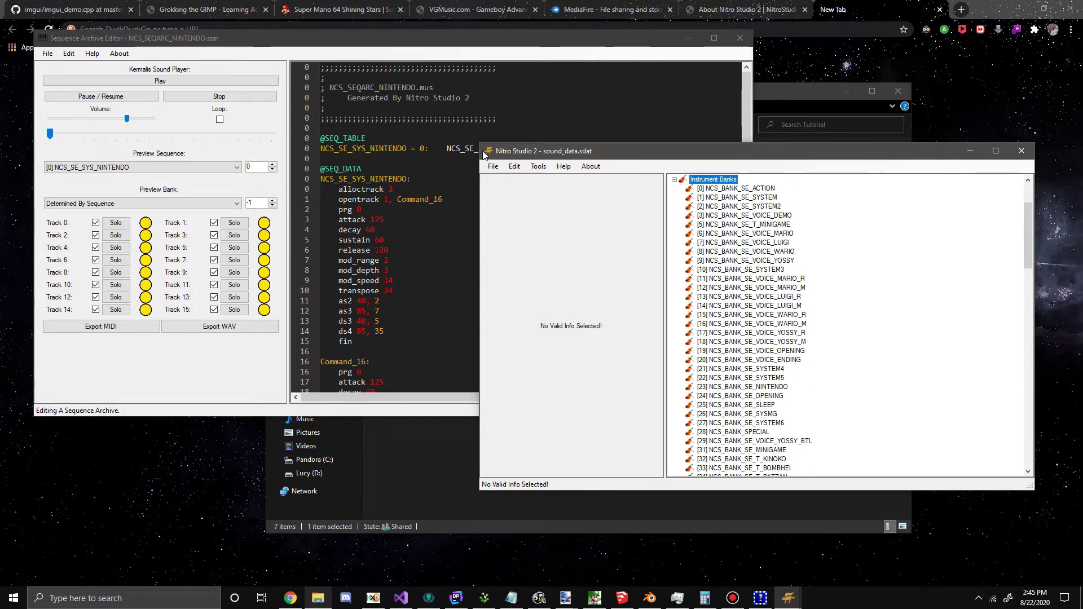
drag(589, 151, 585, 204)
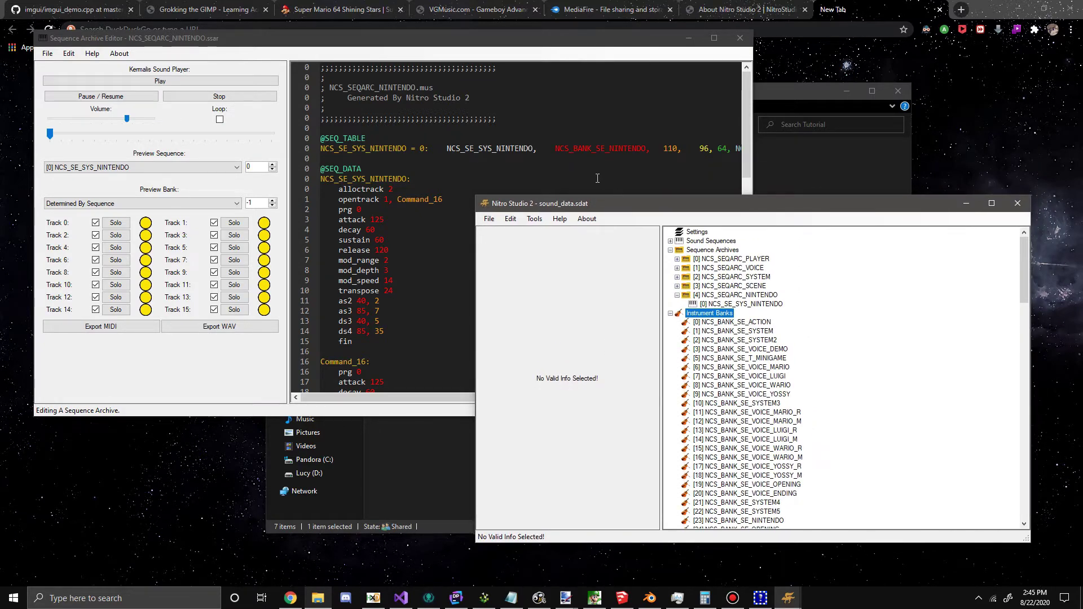
scroll(733, 366, down, 2)
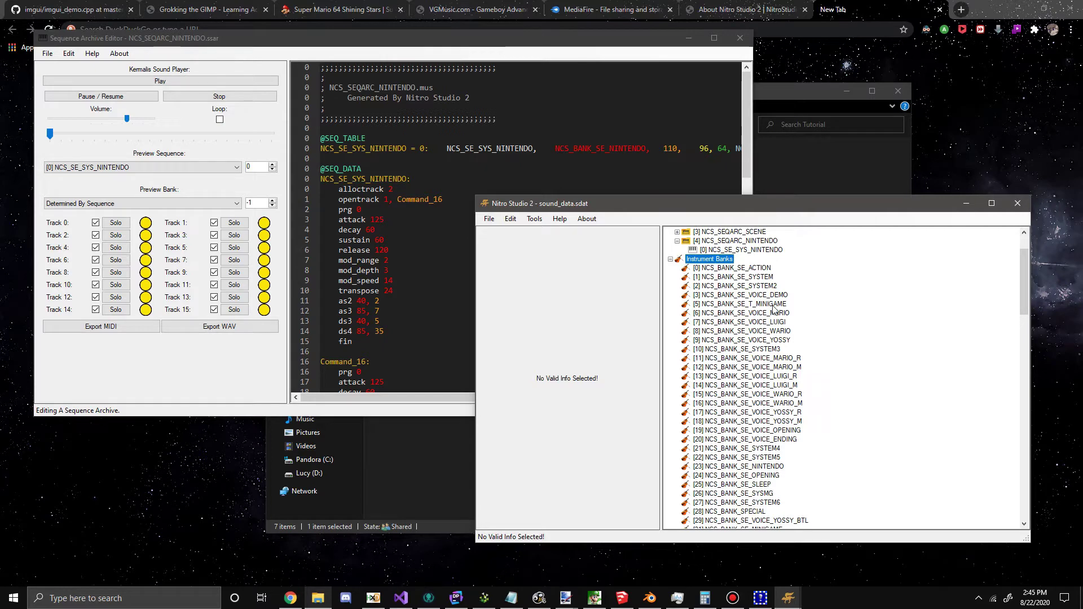
scroll(773, 310, down, 4)
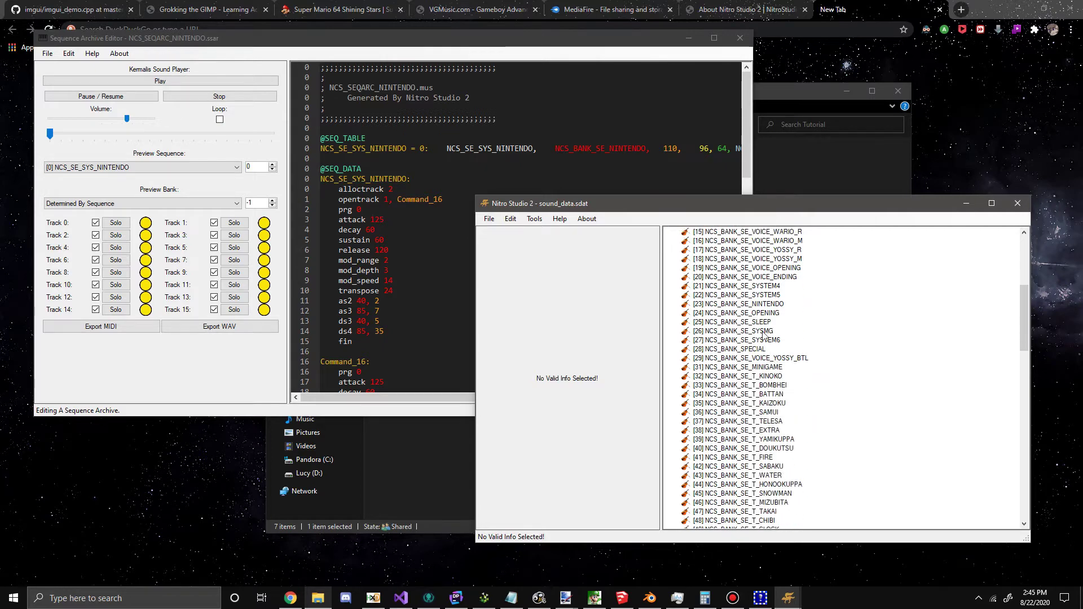
click(759, 305)
double_click(714, 303)
- Move the Bank Editor aside and compare its [0] PCM and [1] PSG instruments
drag(351, 21, 709, 151)
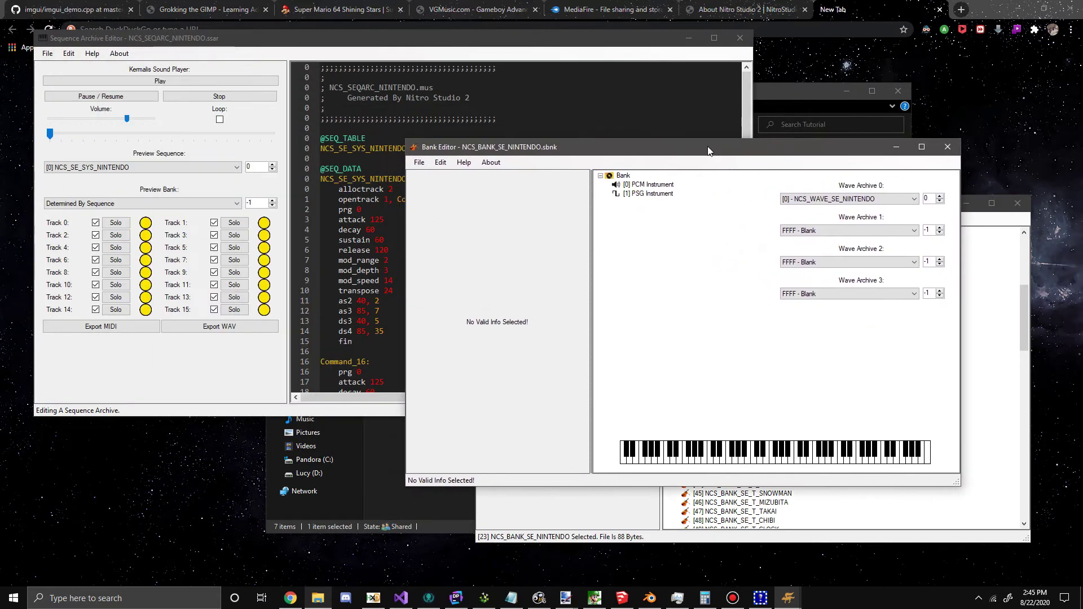
click(652, 185)
click(653, 194)
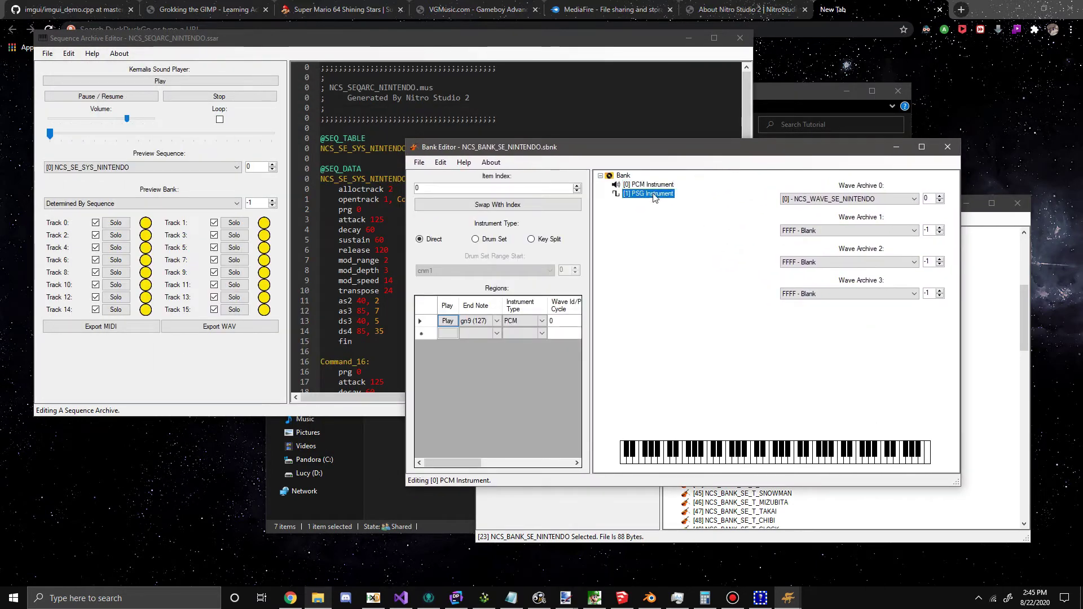
click(649, 185)
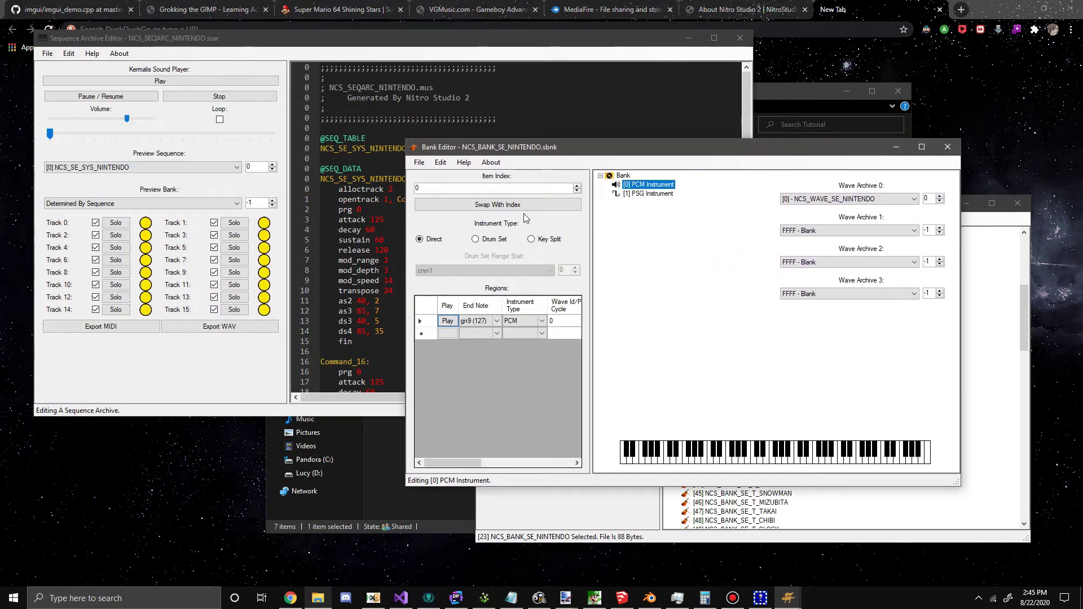
drag(535, 147, 652, 127)
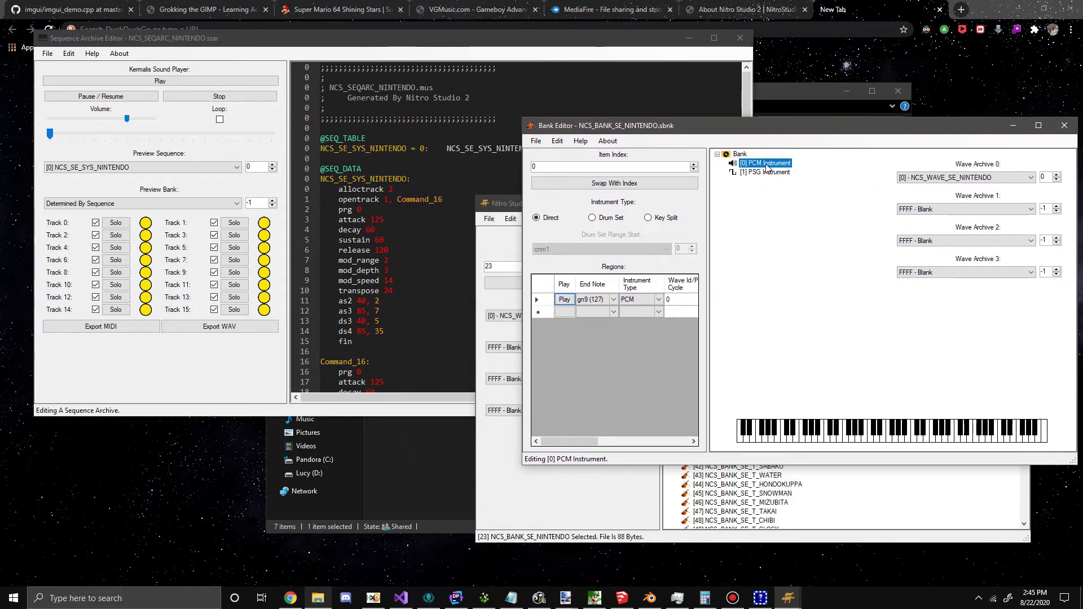
- Mark the prg 0 line in the NCS_SE_SYS_NINTENDO sequence code
click(387, 199)
scroll(344, 116, down, 3)
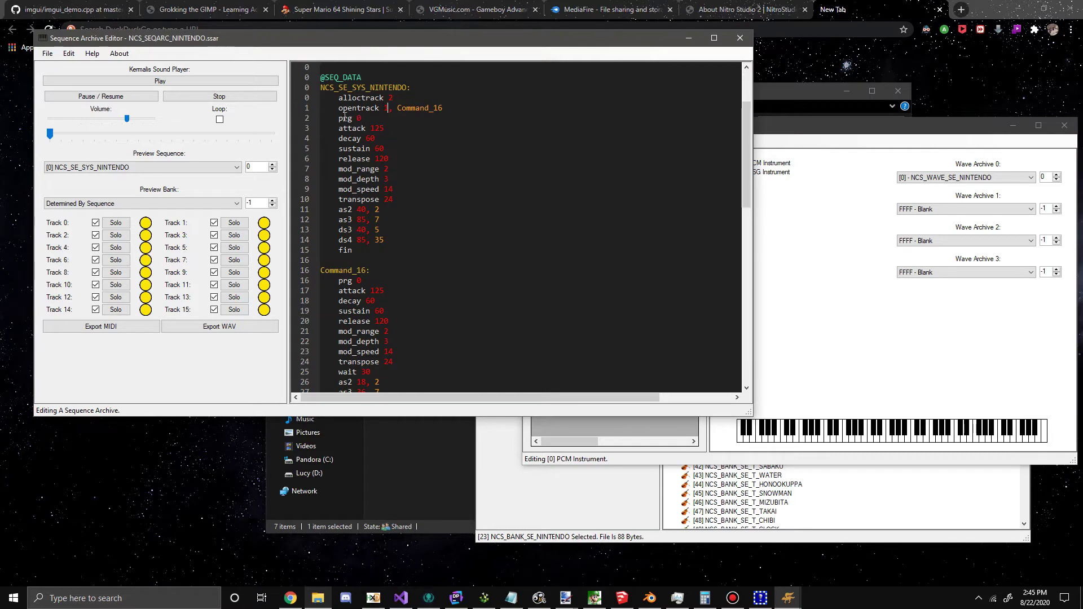
drag(353, 116, 364, 118)
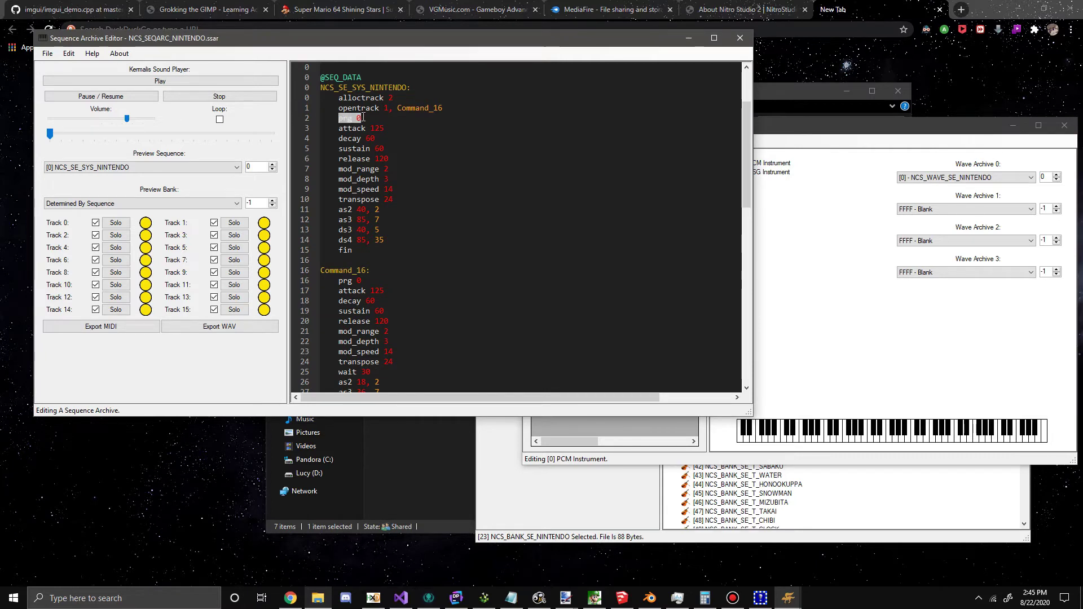
scroll(436, 229, down, 2)
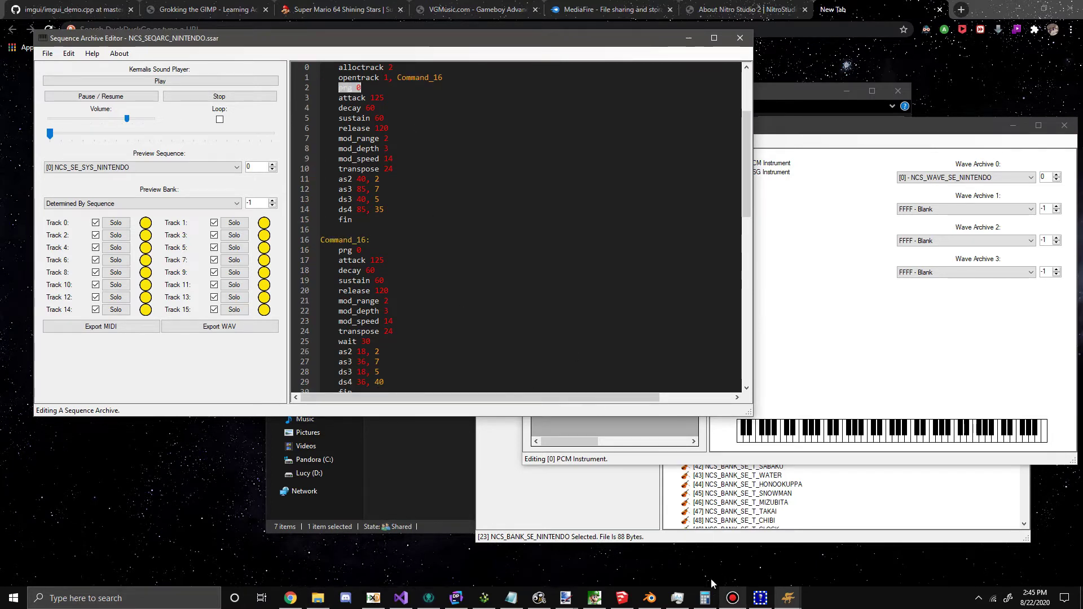
scroll(468, 235, down, 6)
scroll(368, 337, up, 3)
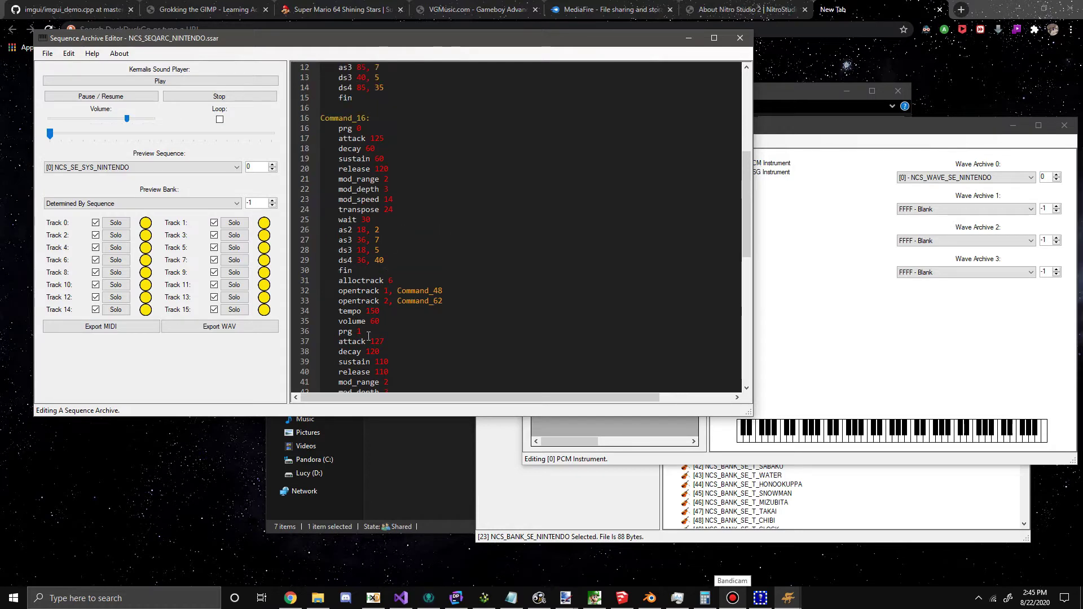
scroll(372, 321, up, 4)
- Recheck the PSG and PCM instrument settings in the Bank Editor
click(788, 194)
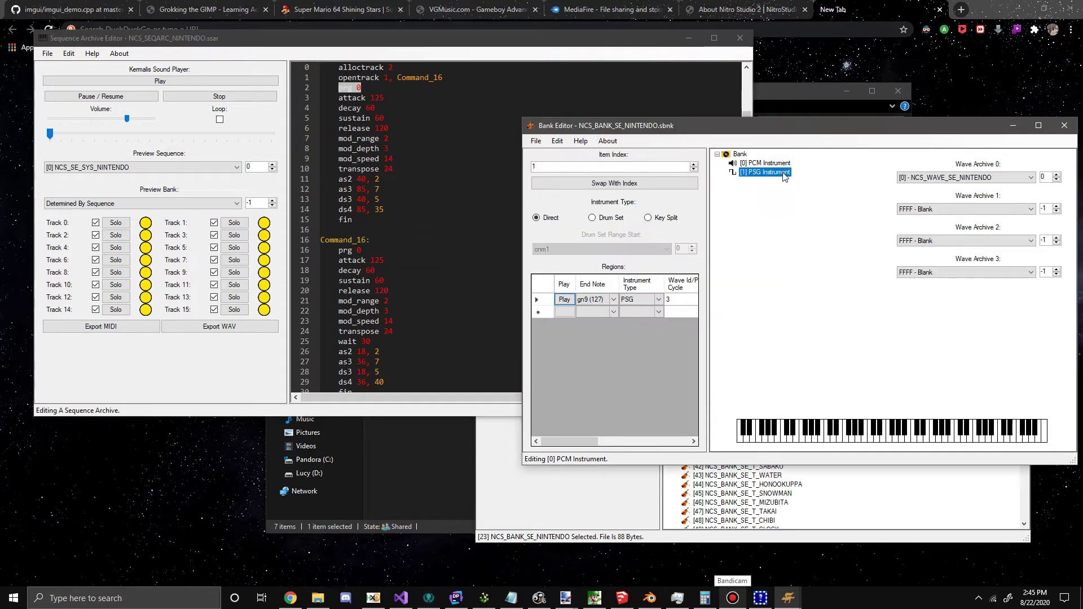
click(753, 173)
click(749, 164)
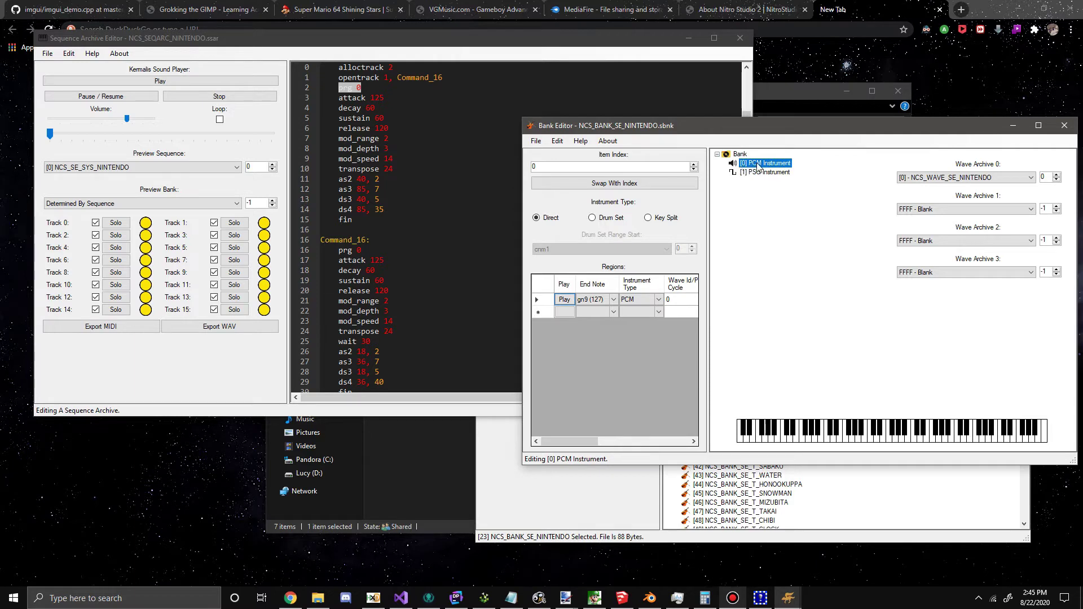
scroll(405, 285, up, 4)
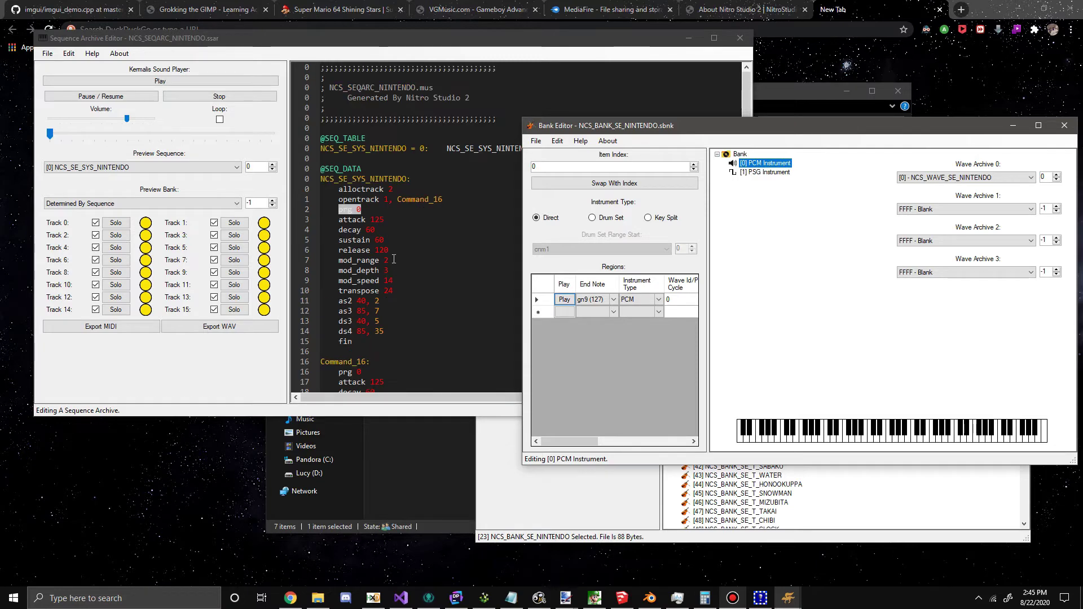
- Play the NCS_SE_SYS_NINTENDO sequence from the sequence editor
click(386, 226)
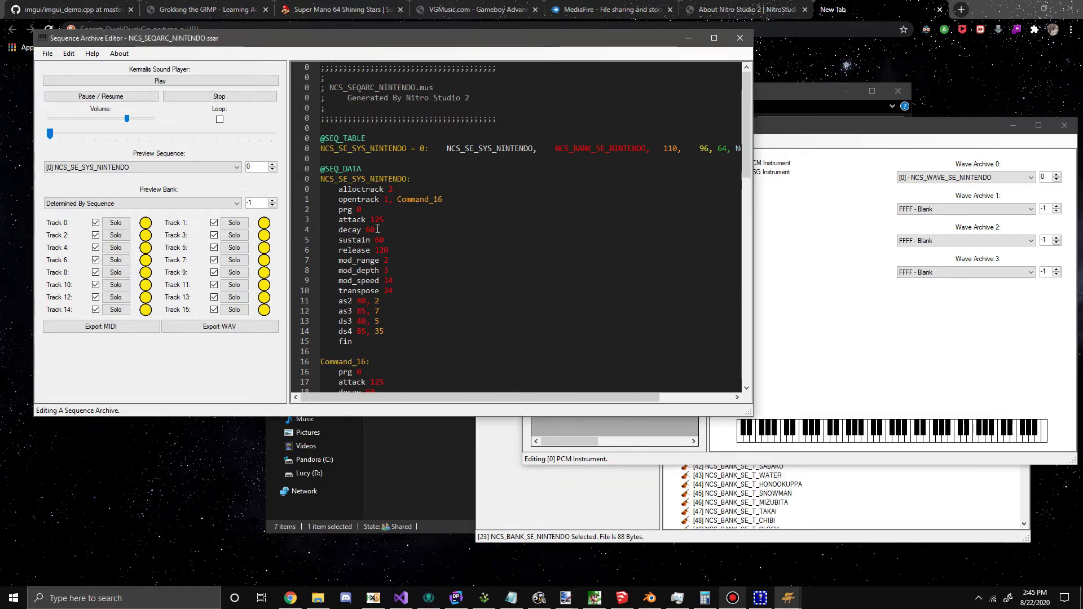
scroll(381, 169, down, 2)
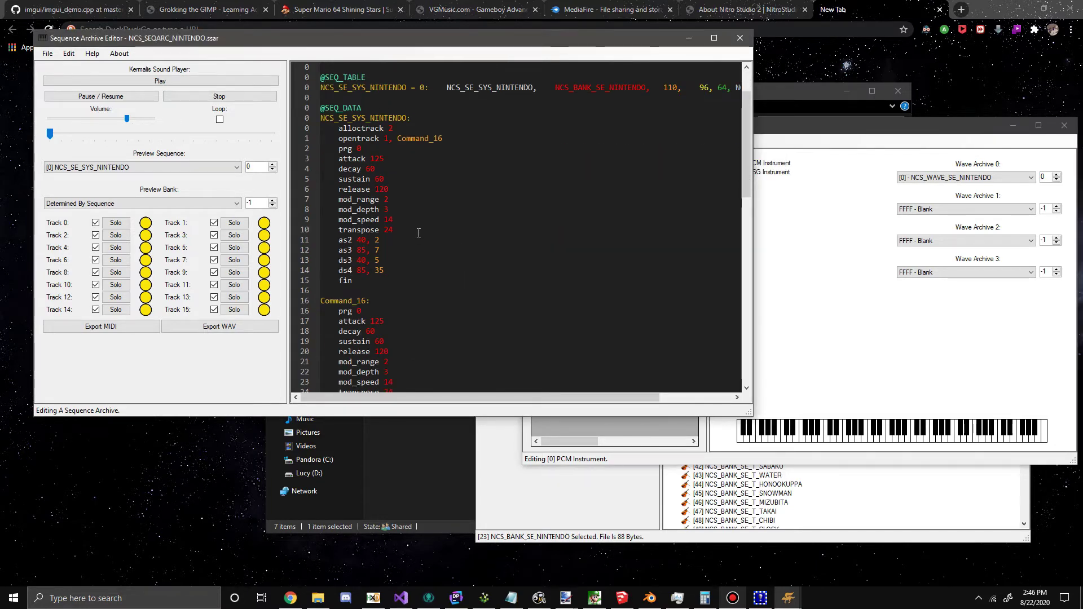
scroll(421, 235, down, 6)
scroll(422, 212, up, 8)
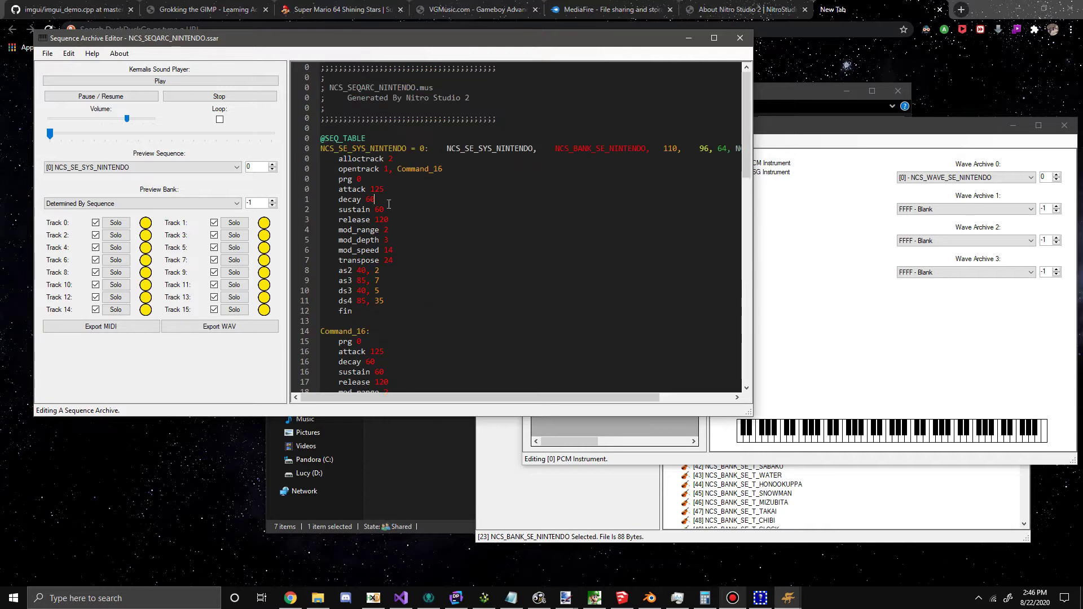
click(129, 83)
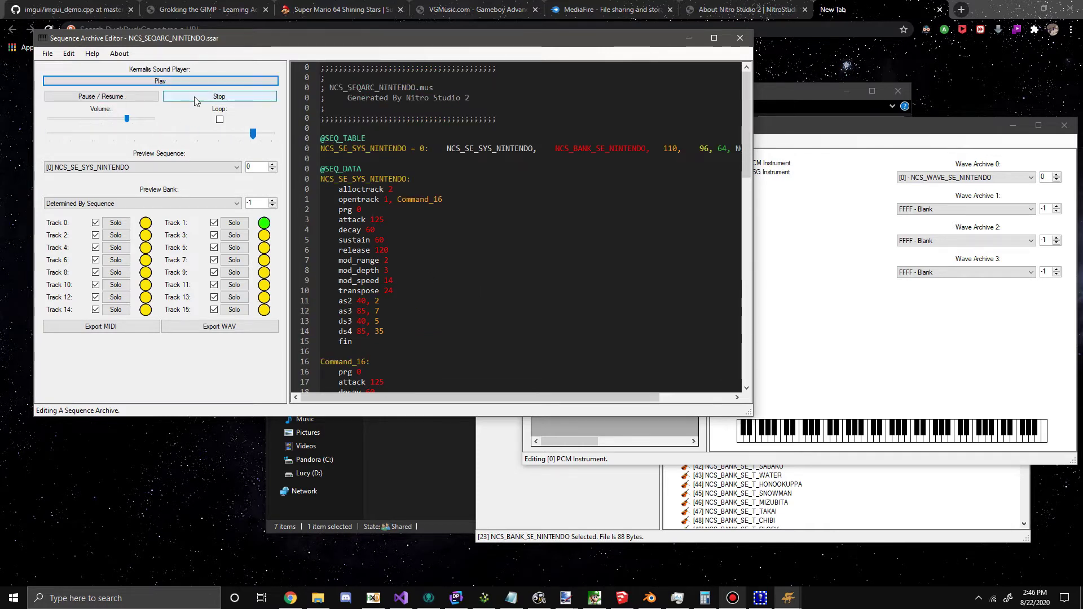
click(436, 200)
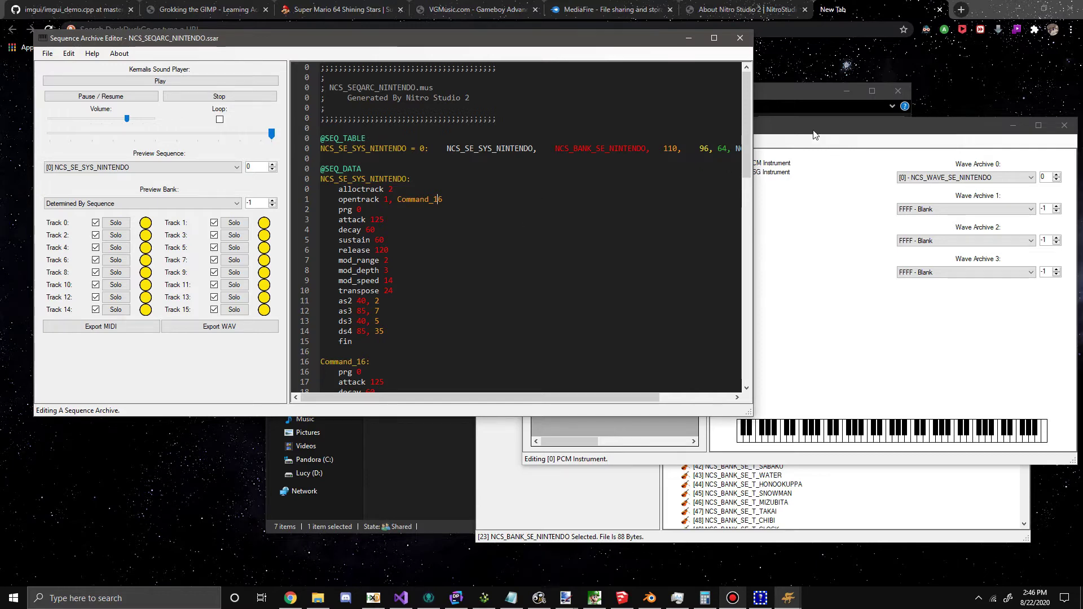
click(505, 420)
- Convert Toadley.wav to Toadley.swav by dropping it onto DSWavConv.exe
click(457, 423)
click(405, 233)
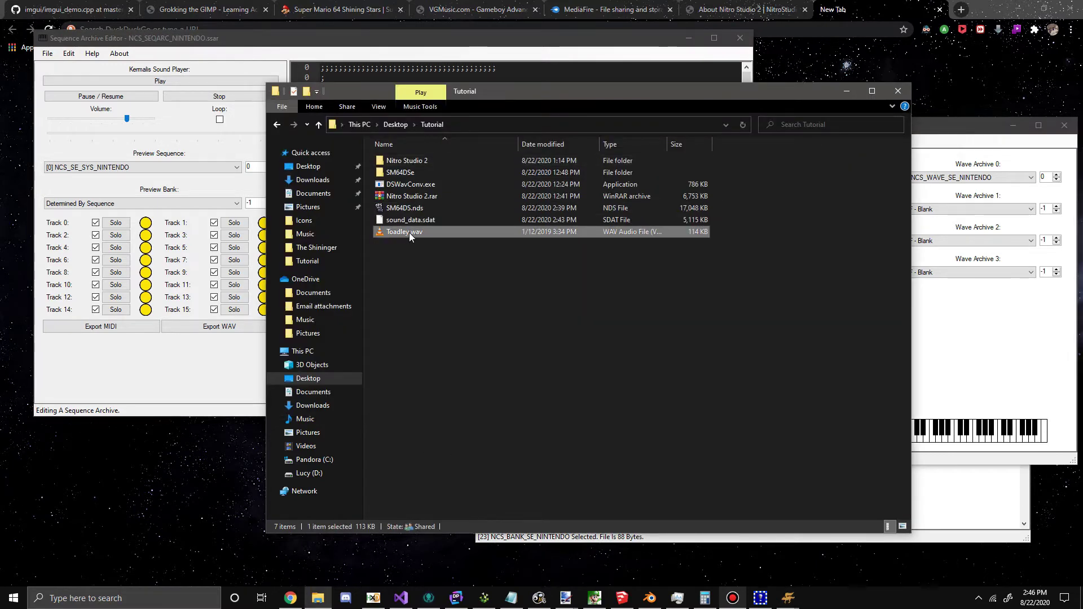
drag(409, 233, 441, 182)
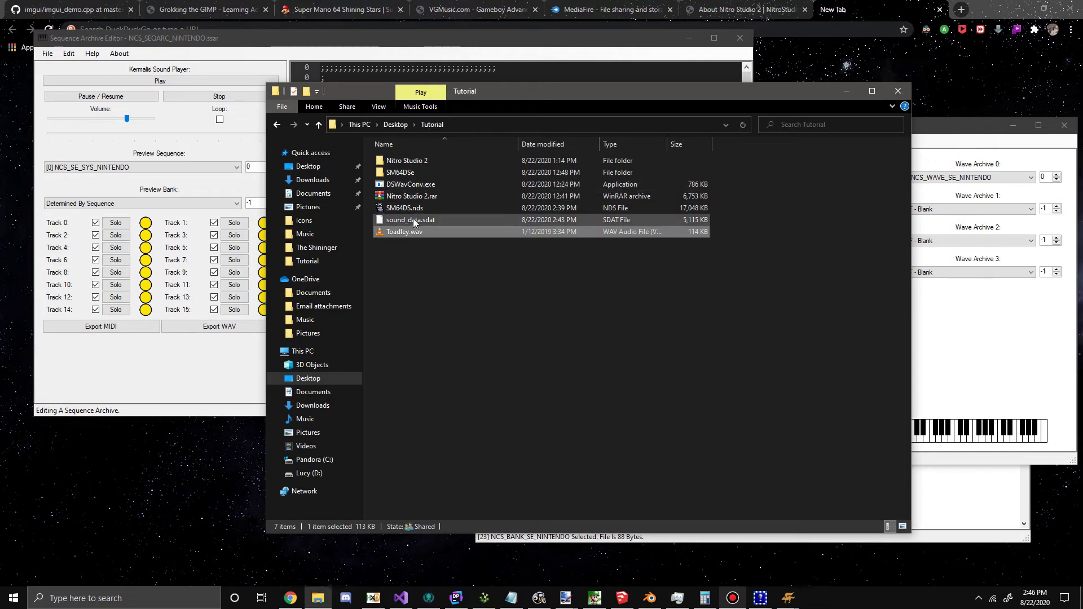
click(417, 233)
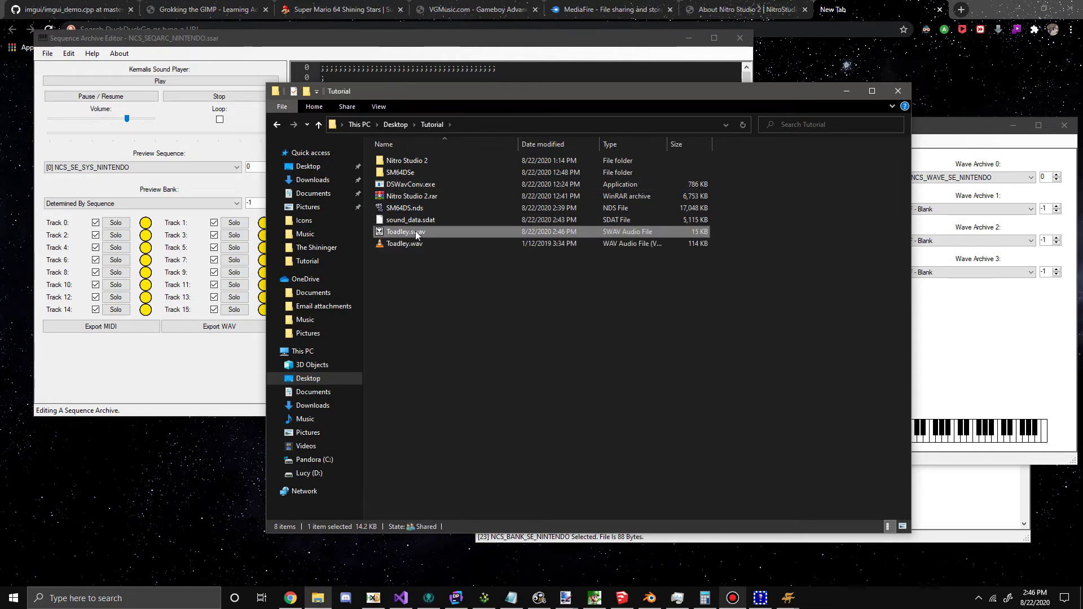
drag(733, 92, 602, 95)
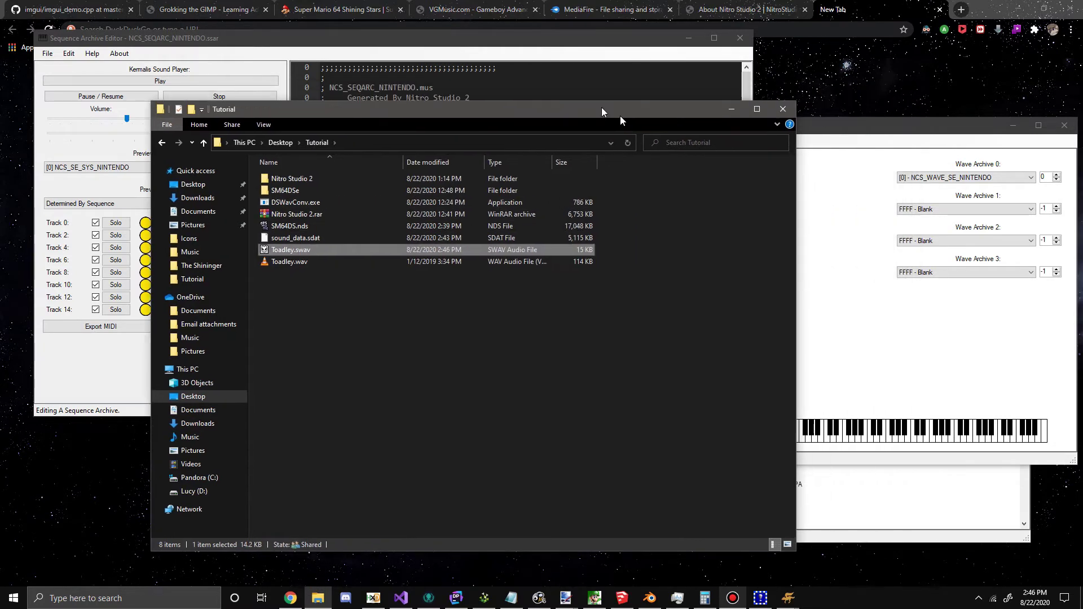
drag(838, 125, 831, 180)
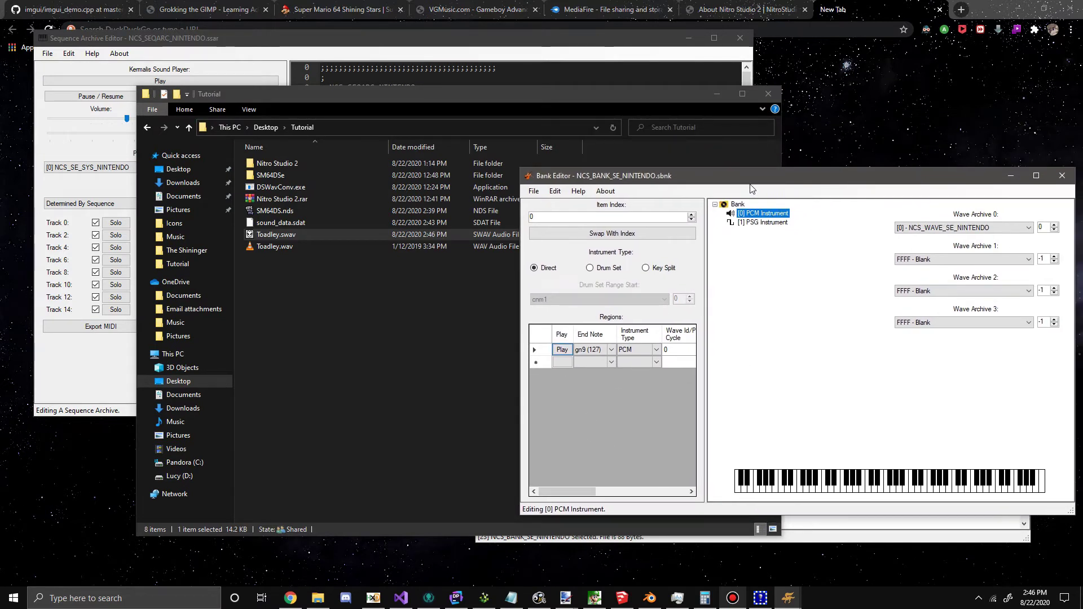
- Check the Regions grid's Wave Archive Id, then list Wave Archives and open NCS_WAVE_SE_NINTENDO
drag(749, 179, 763, 121)
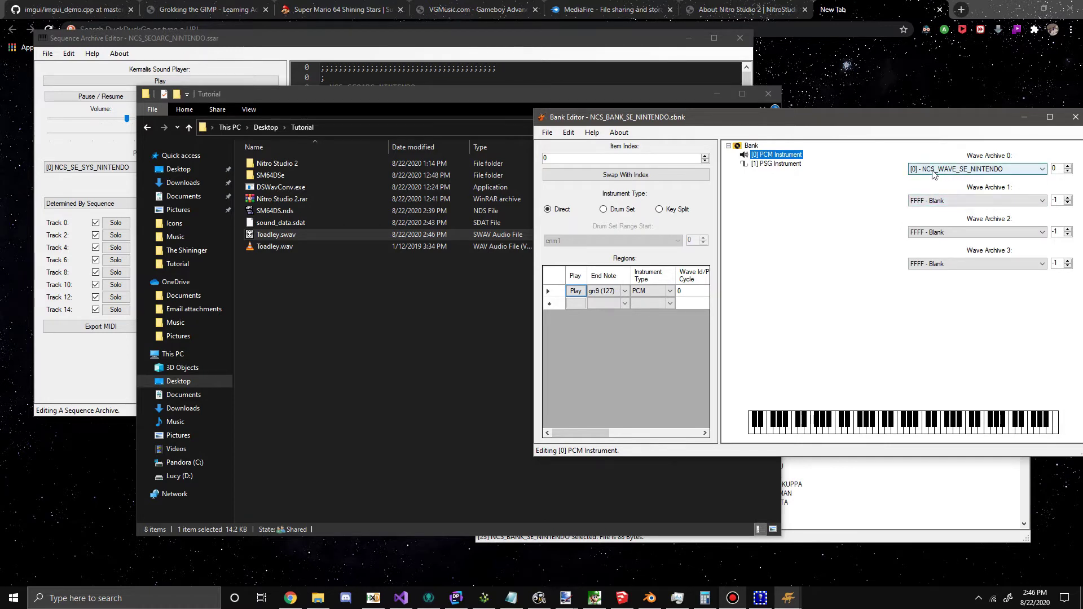
drag(575, 439, 613, 434)
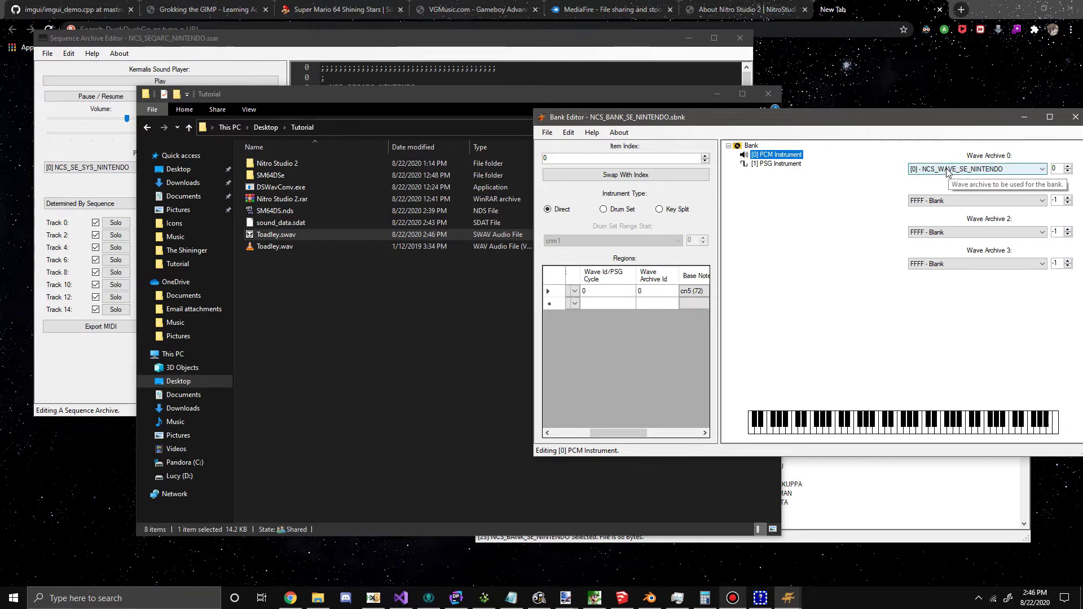
click(864, 541)
scroll(726, 391, up, 8)
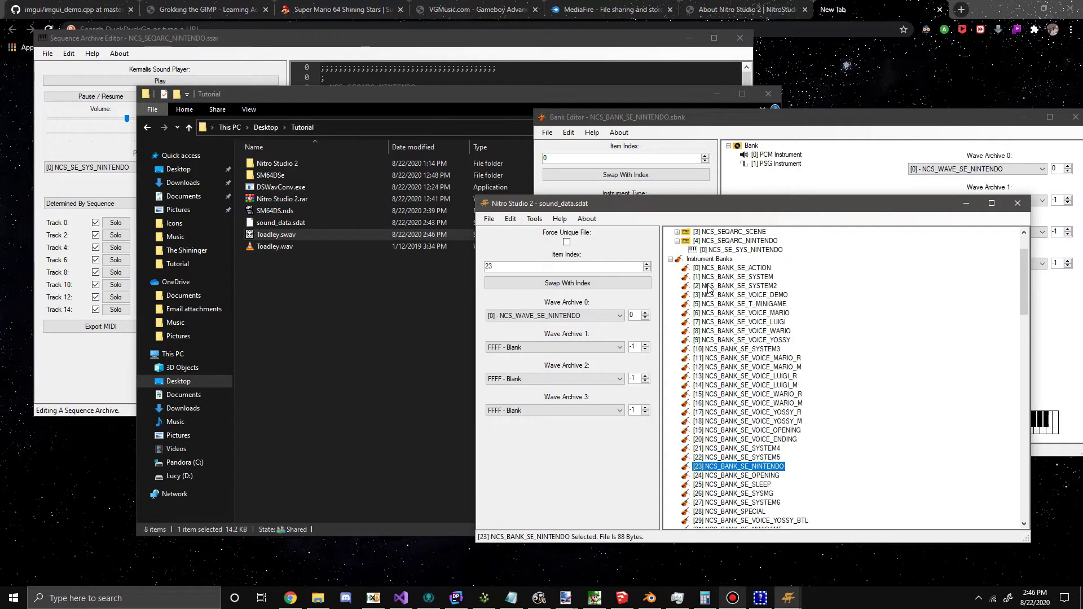
click(671, 314)
click(672, 326)
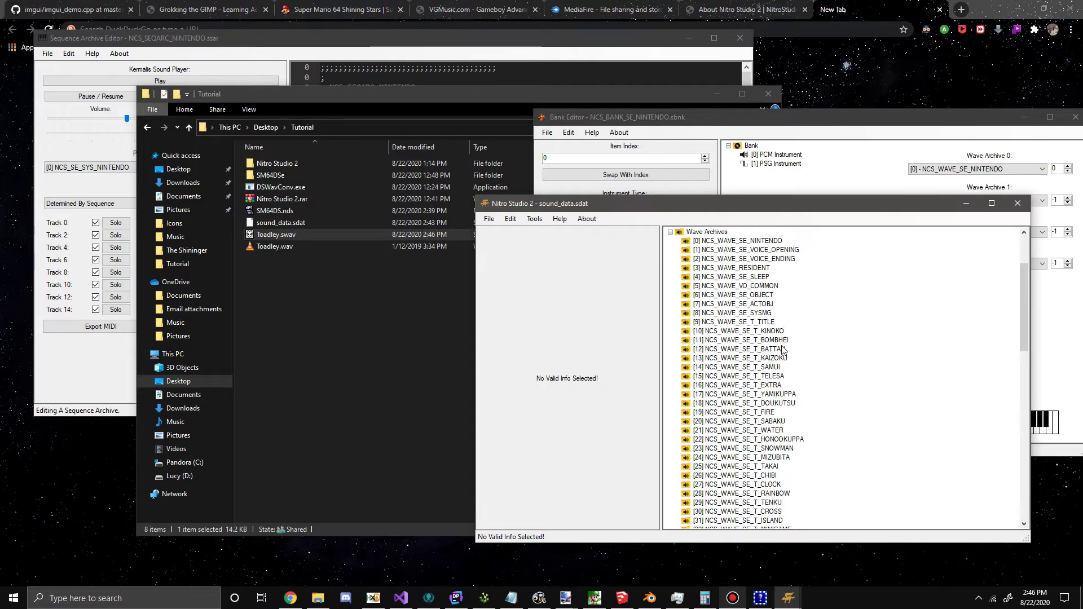
double_click(739, 241)
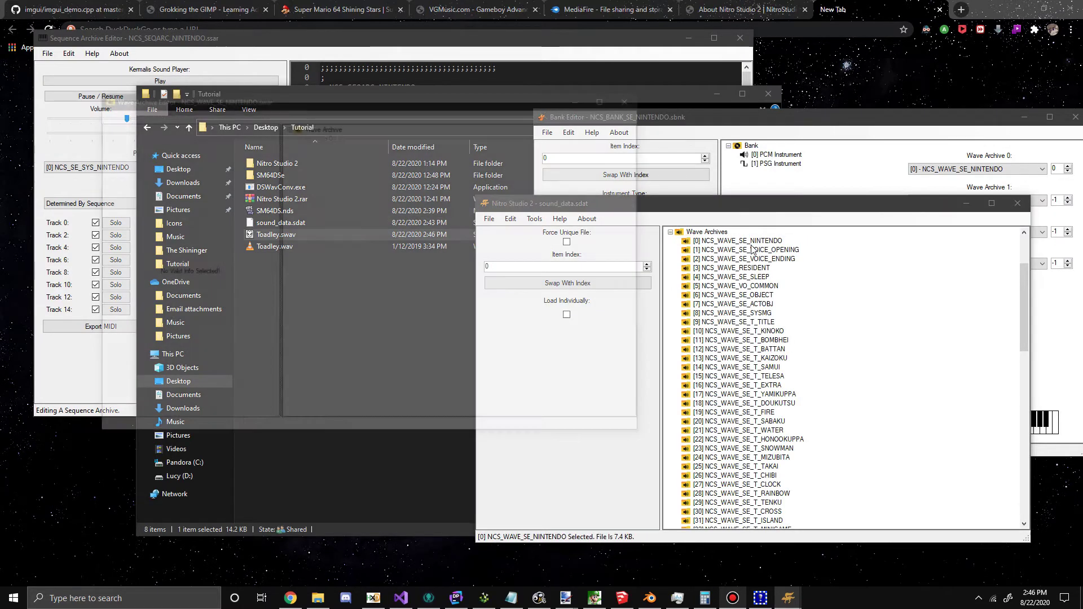
- Select Wave 0 in NCS_WAVE_SE_NINTENDO and move the Wave Archive Editor aside
click(330, 134)
drag(332, 104, 611, 103)
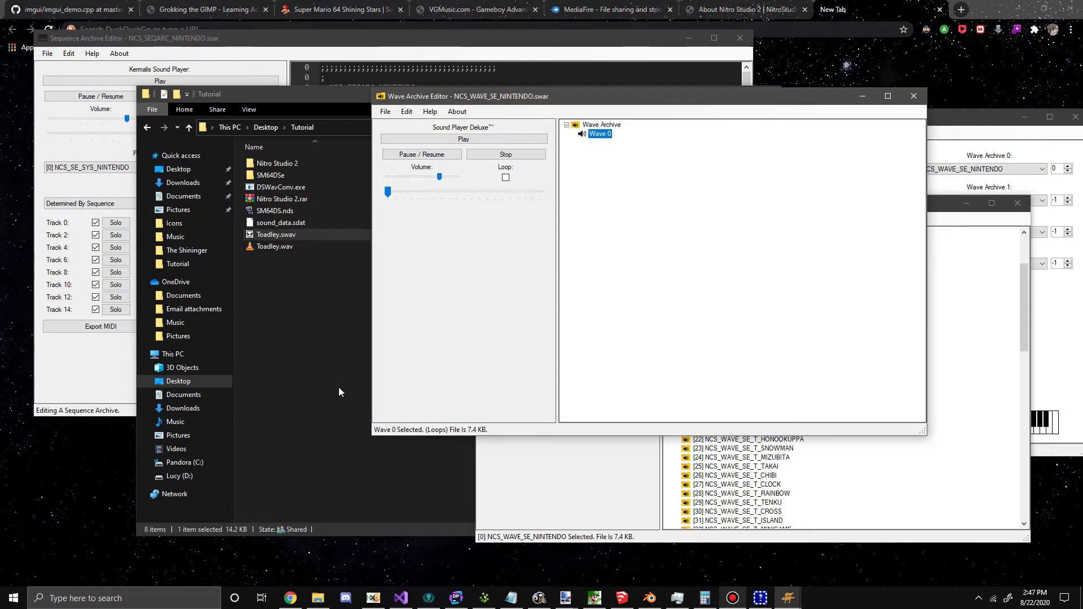
- Launch Audacity and load Toadley.wav from the Tutorial folder, fitting the whole sound in view
key(super)
text(audio)
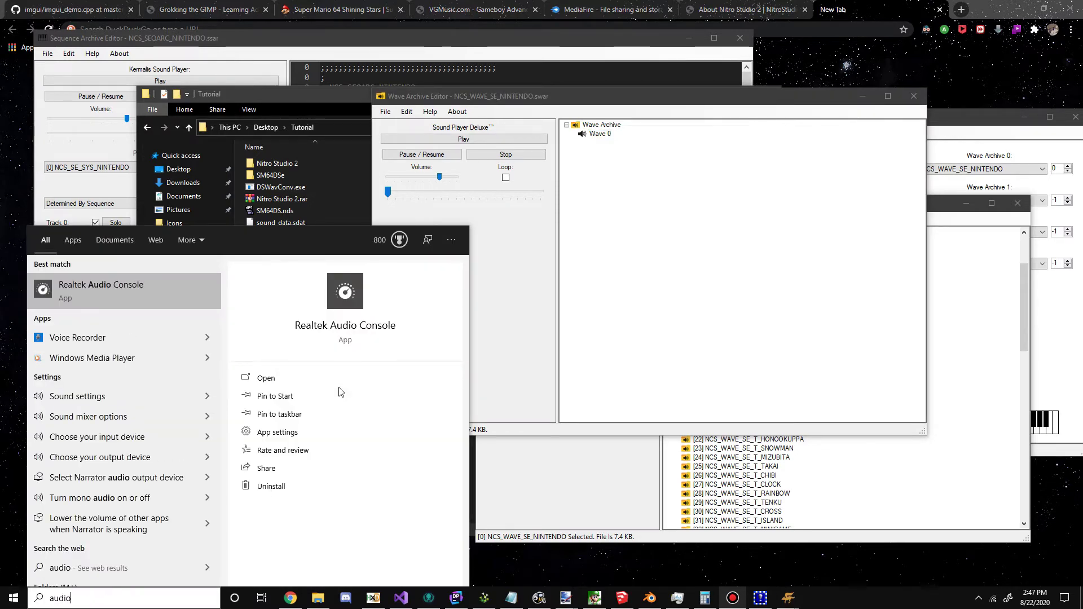
key(BackSpace)
key(BackSpace)
key(Return)
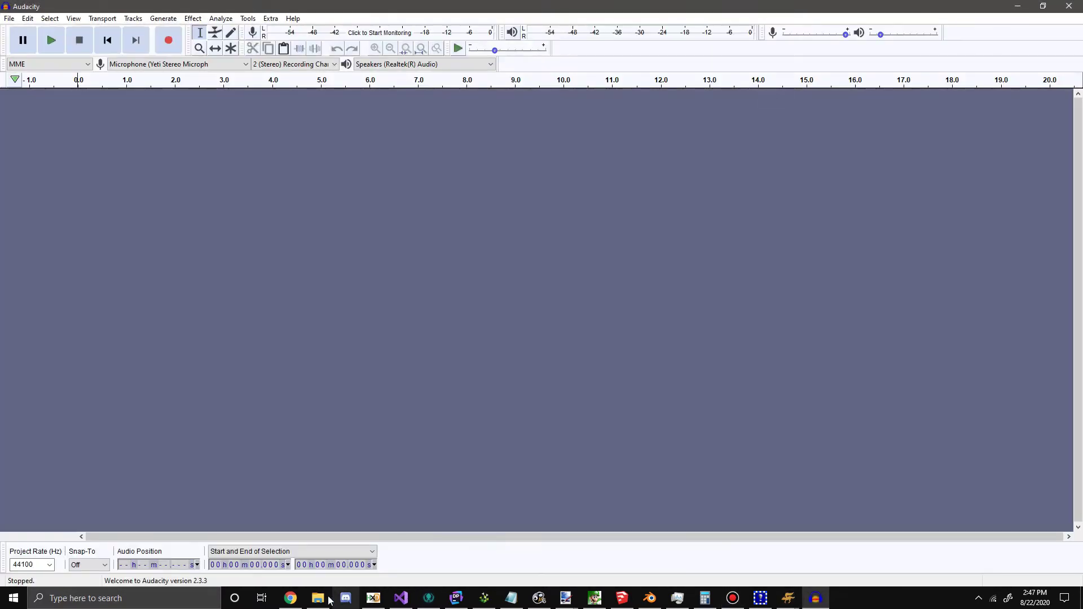
click(330, 600)
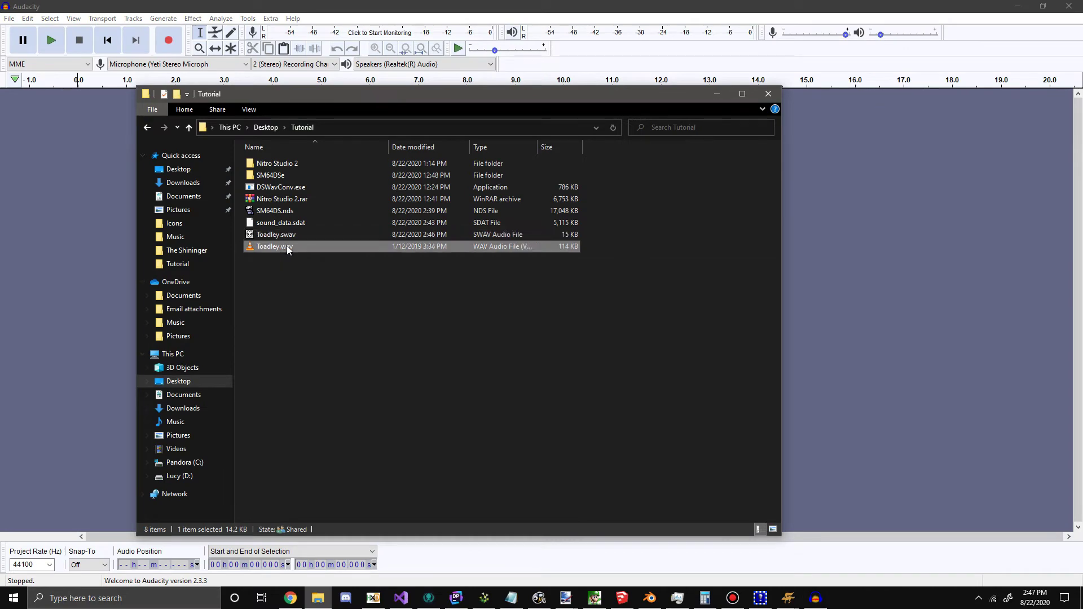
drag(275, 246, 39, 250)
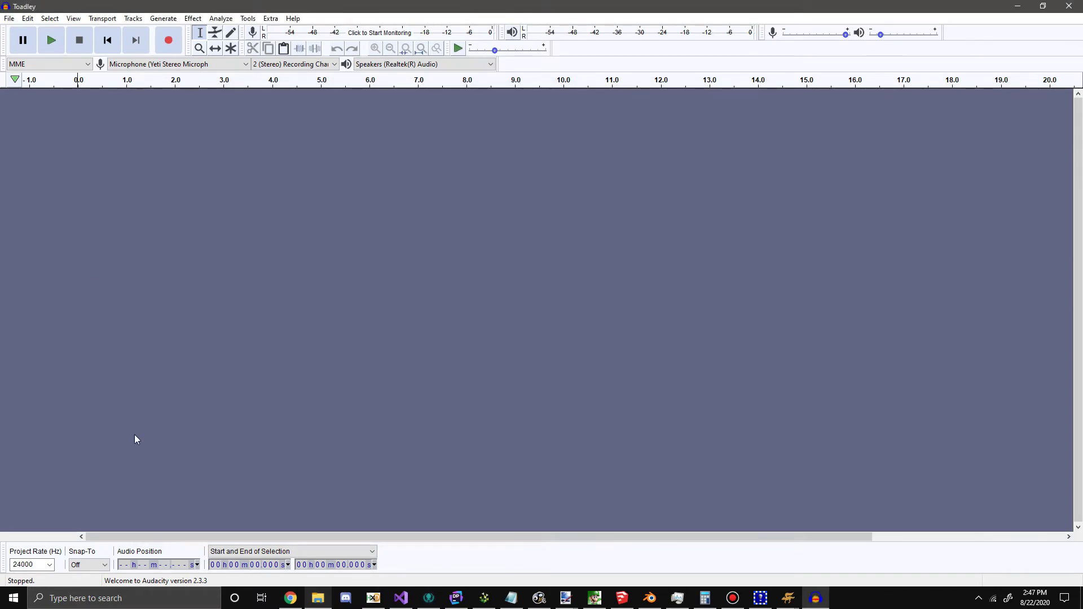
key(ctrl+3)
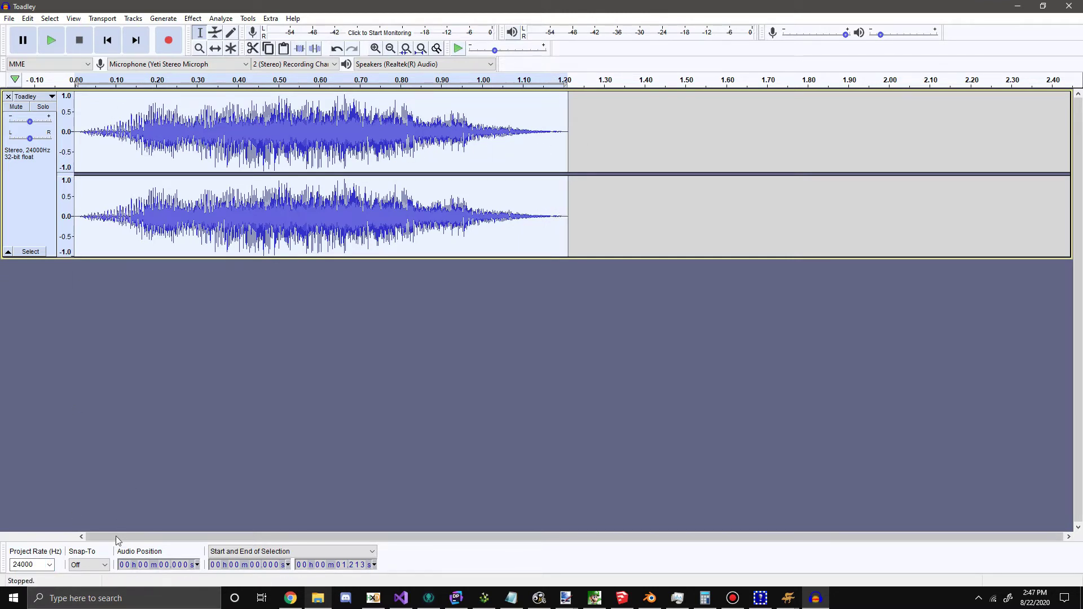
- Set the project rate to 8000 Hz and export as WAV, overwriting Toadley.wav
click(49, 565)
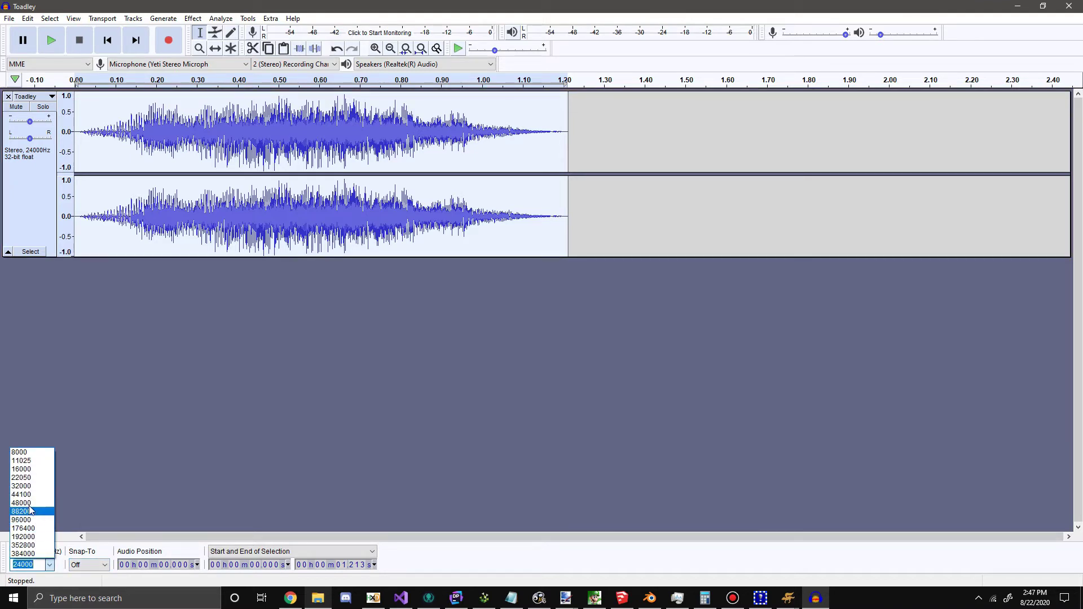
click(26, 454)
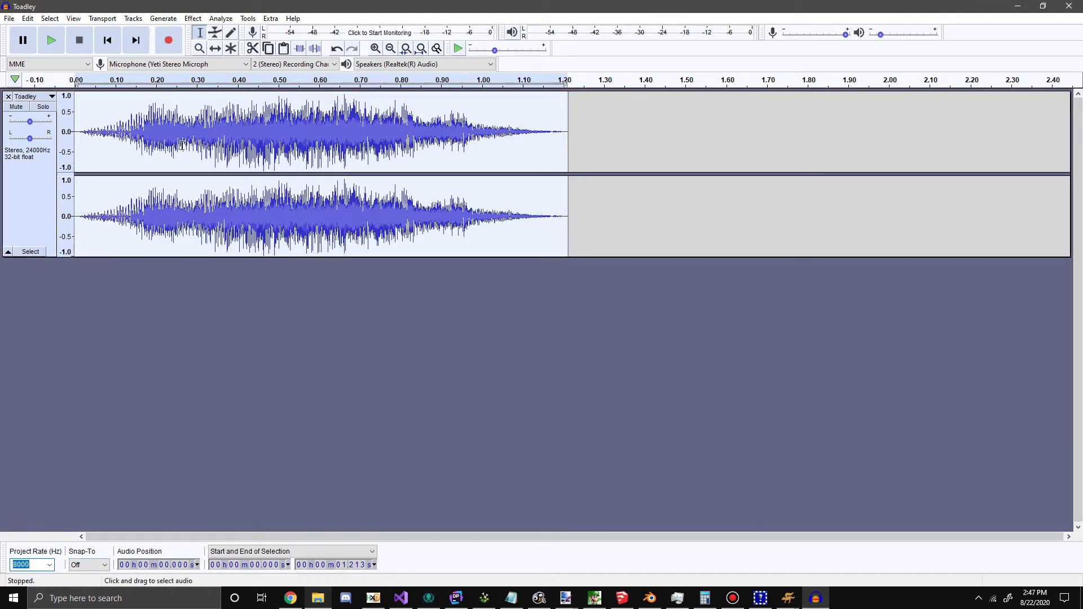
click(11, 19)
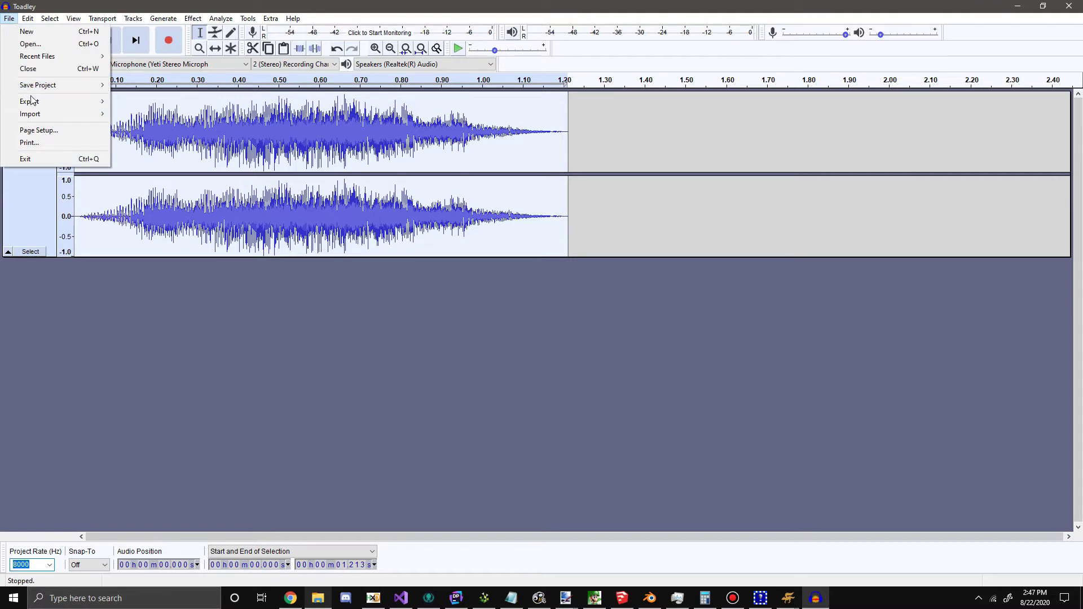
mouse_move(60, 107)
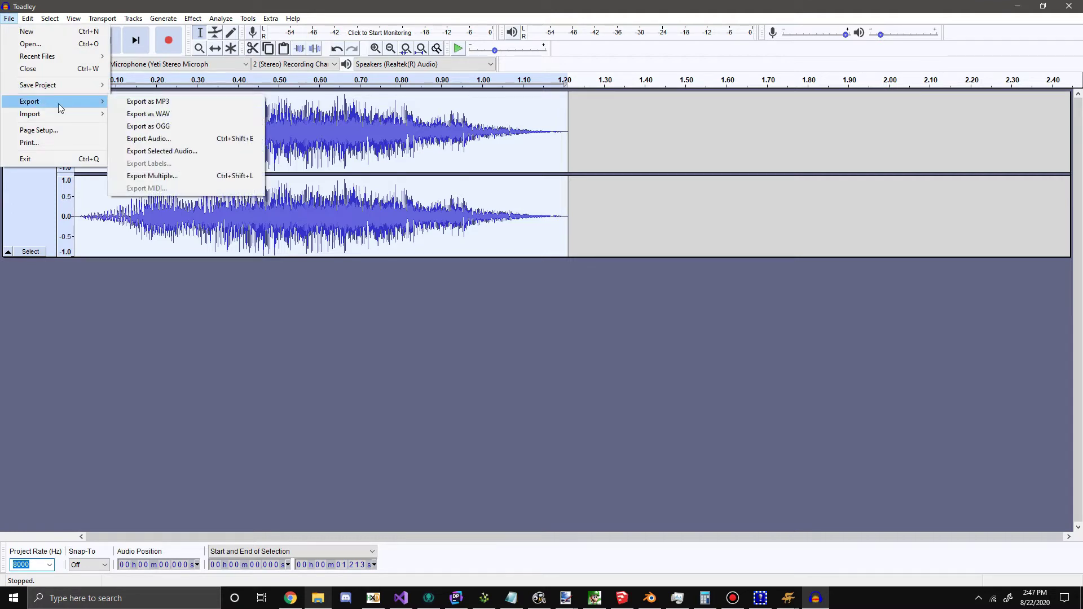
click(169, 115)
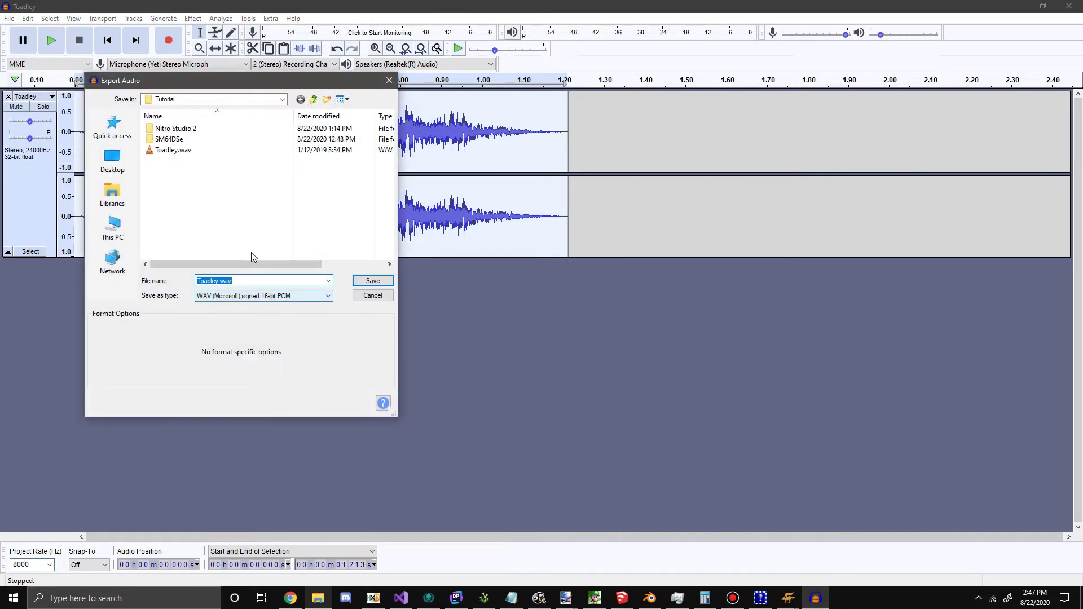
double_click(174, 150)
click(617, 298)
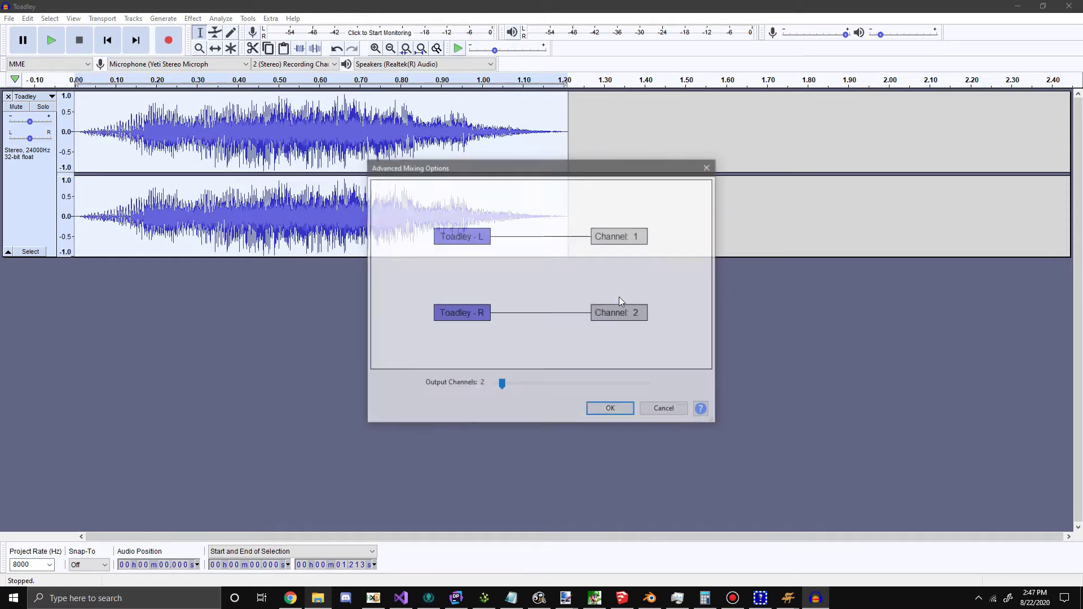
click(610, 409)
click(590, 394)
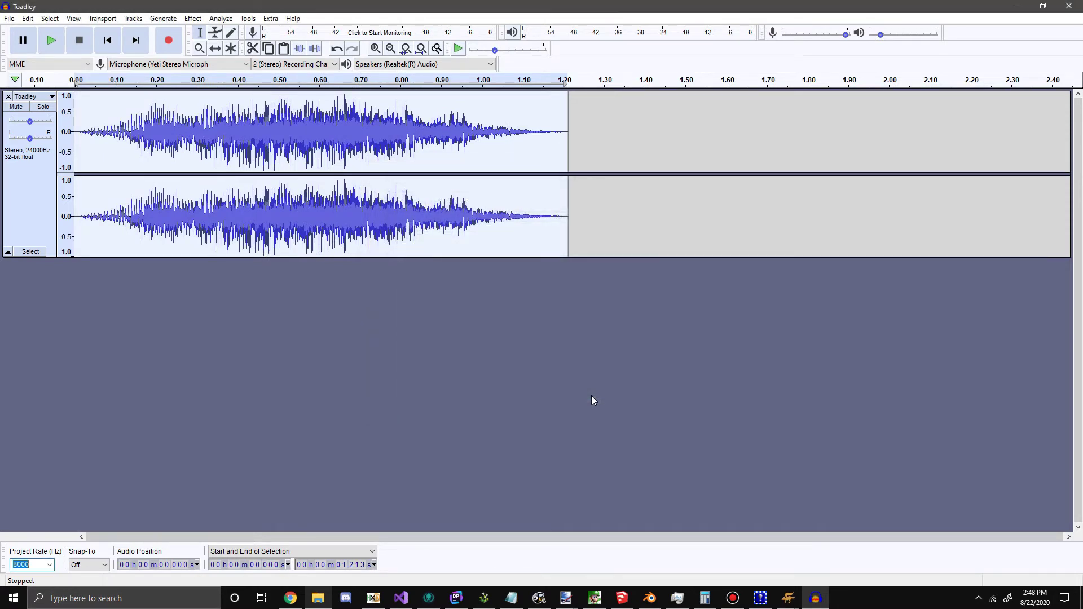
click(318, 599)
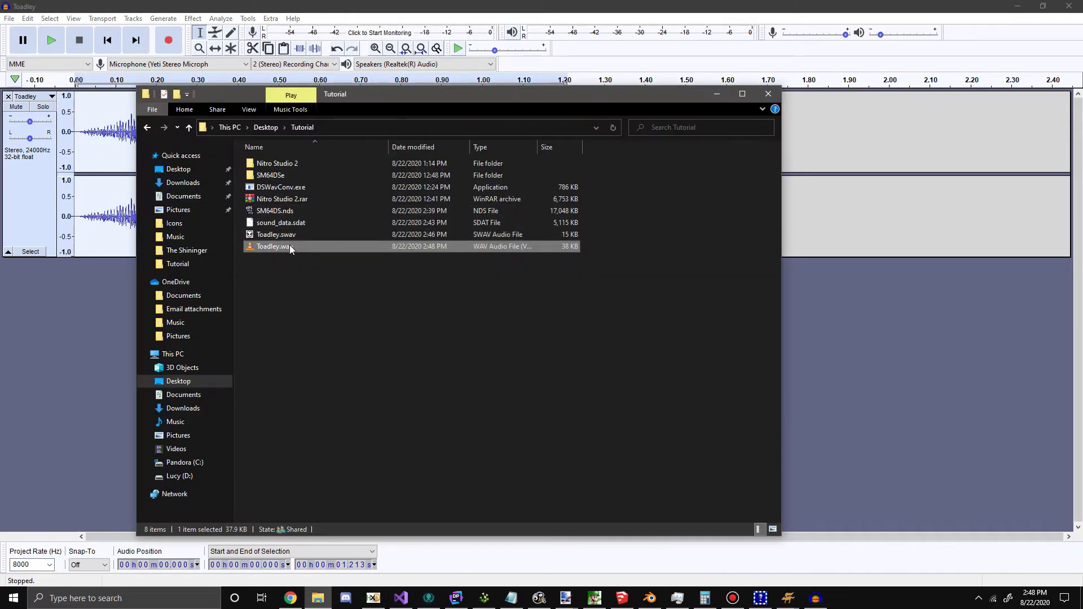
- Convert Toadley.wav with DSWavConv into a 5 KB Toadley.swav, then return to the Wave Archive Editor
drag(291, 249, 291, 188)
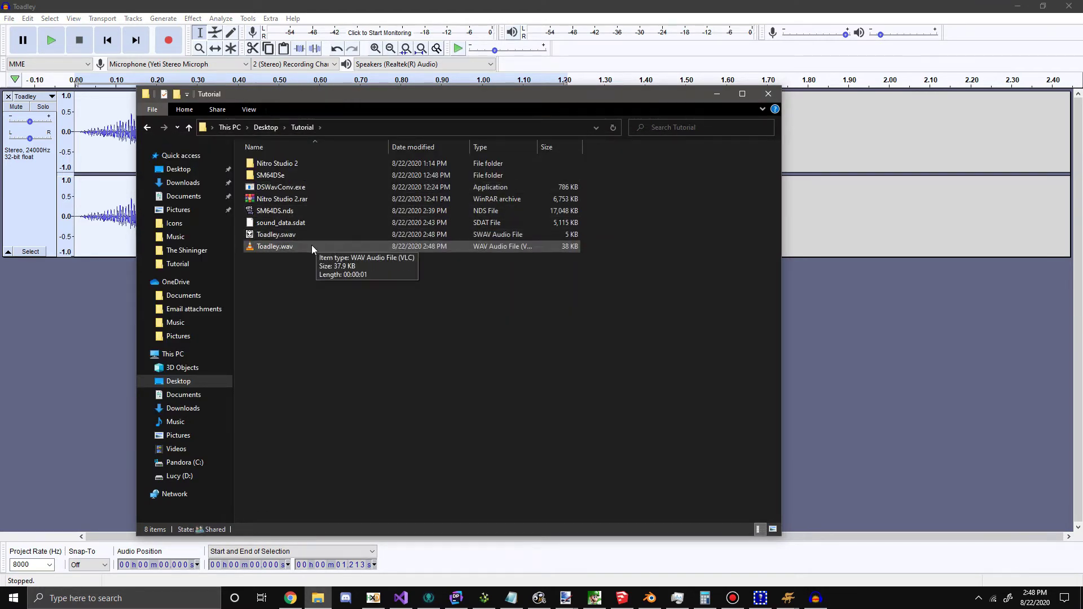
click(294, 234)
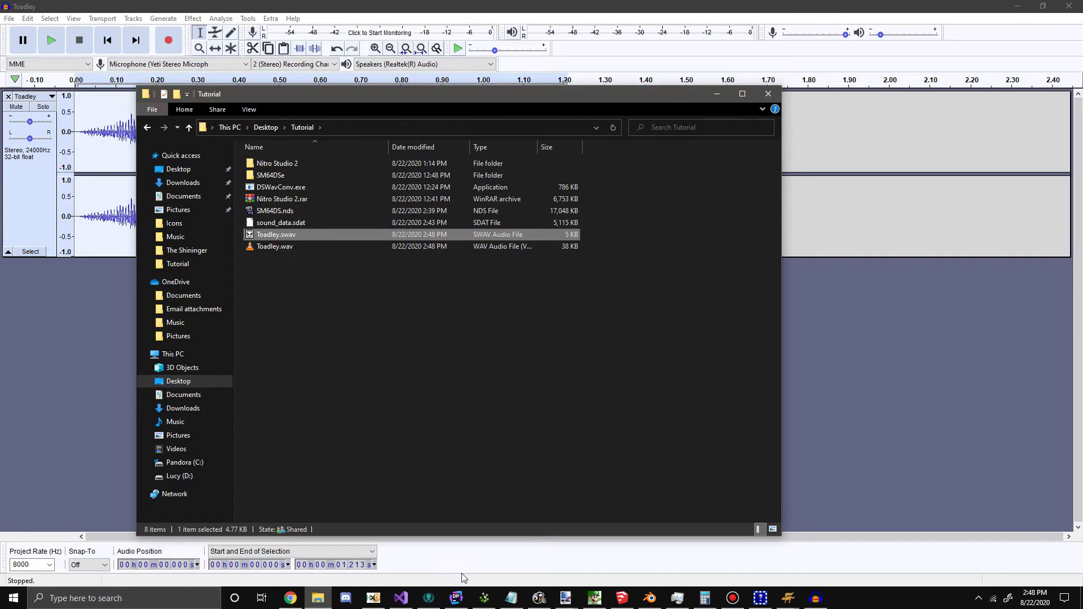
click(788, 598)
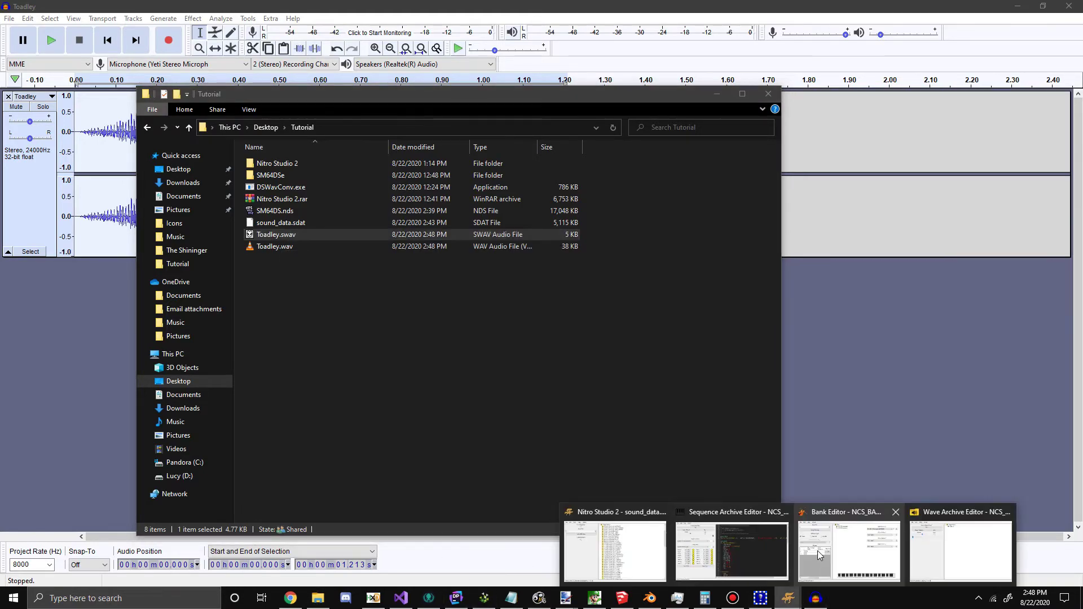
click(928, 550)
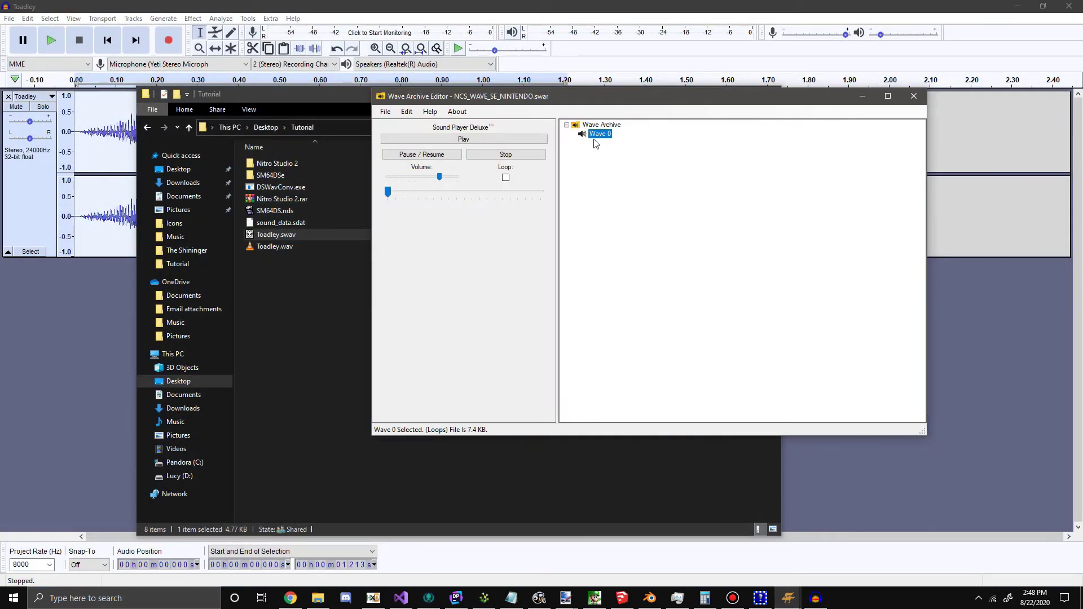
- Replace Wave 0 in NCS_WAVE_SE_NINTENDO with Toadley.swav and play it to check
double_click(601, 139)
right_click(600, 137)
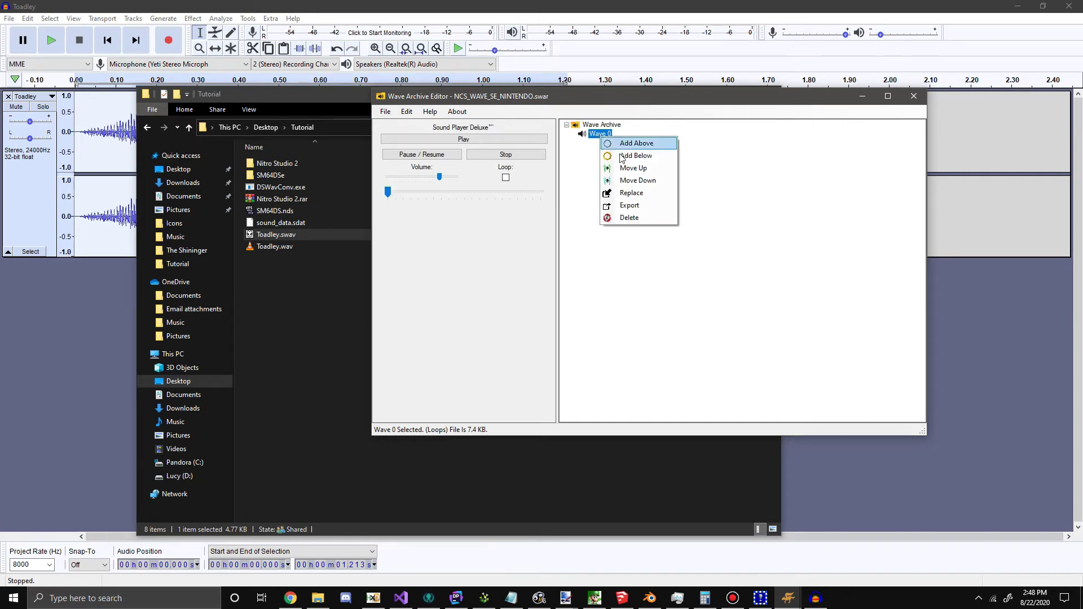
click(653, 198)
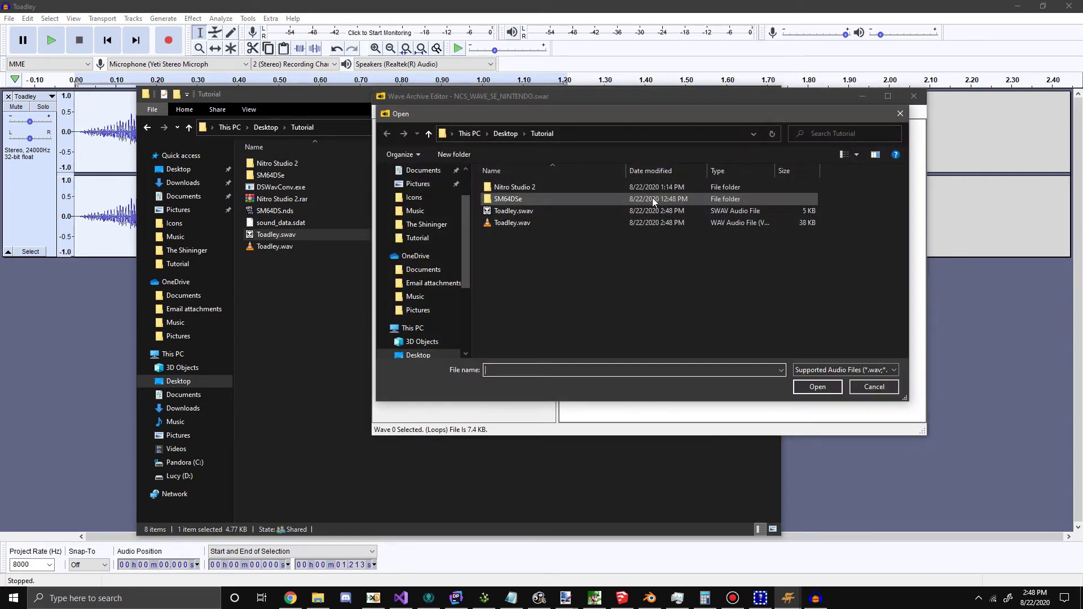
drag(515, 115, 481, 160)
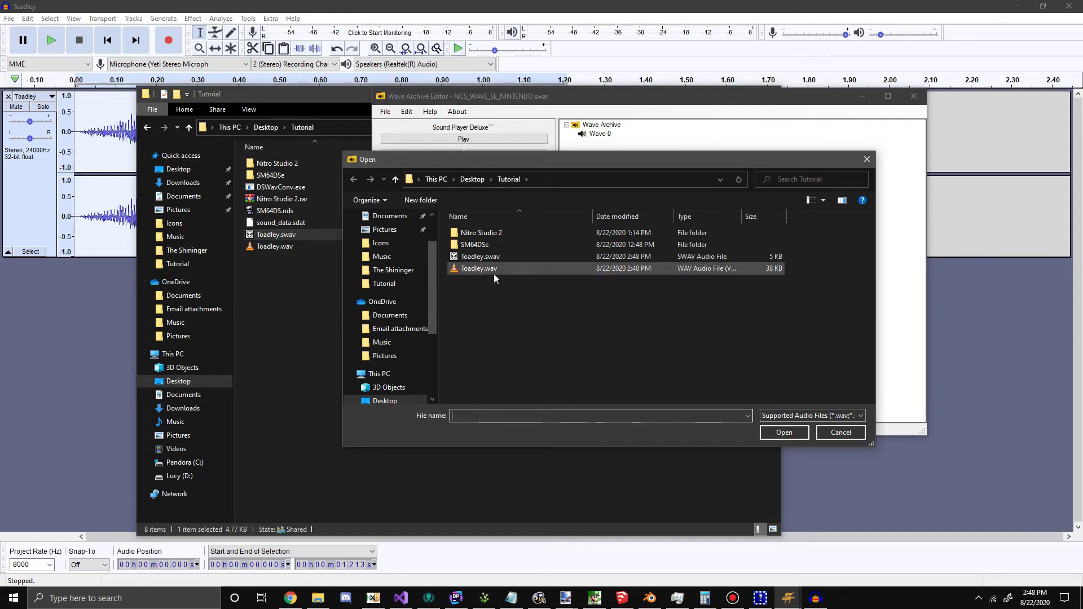
click(523, 258)
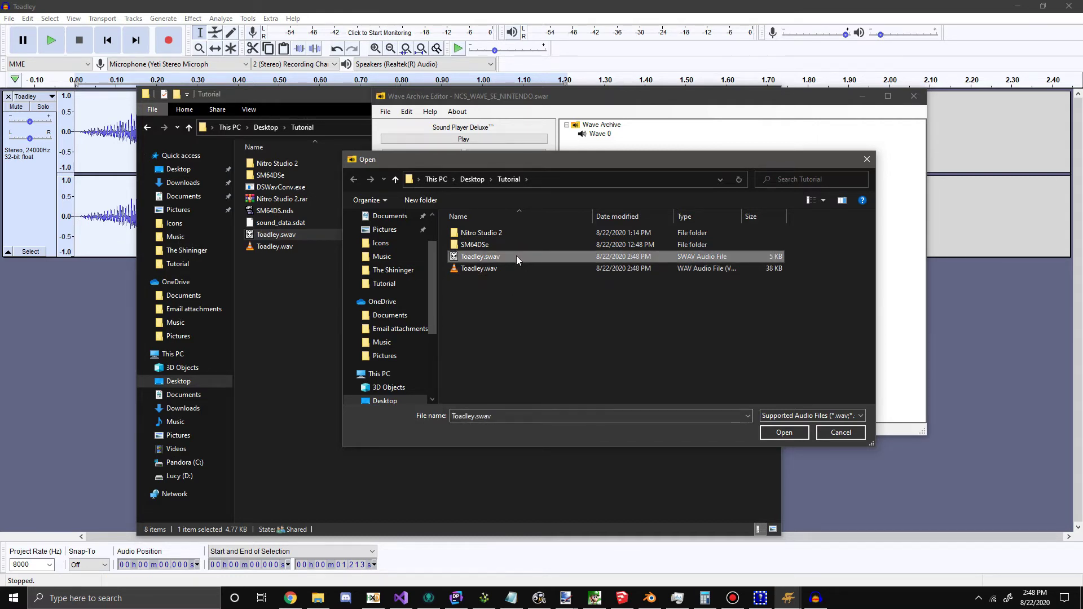
double_click(516, 255)
click(596, 135)
click(513, 140)
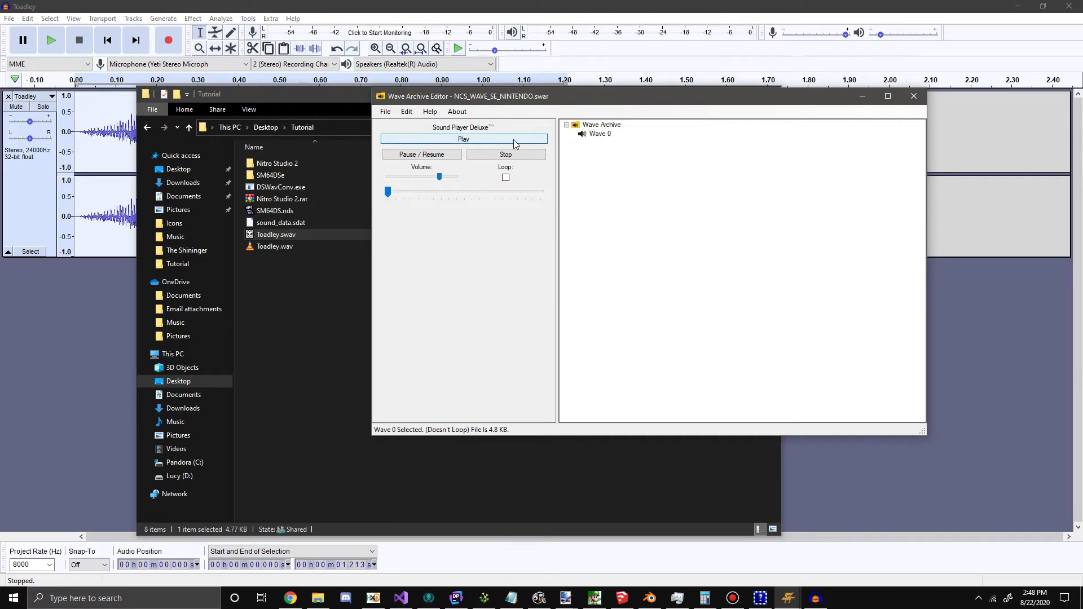
- Save the wave archive and close the Wave Archive Editor
click(386, 111)
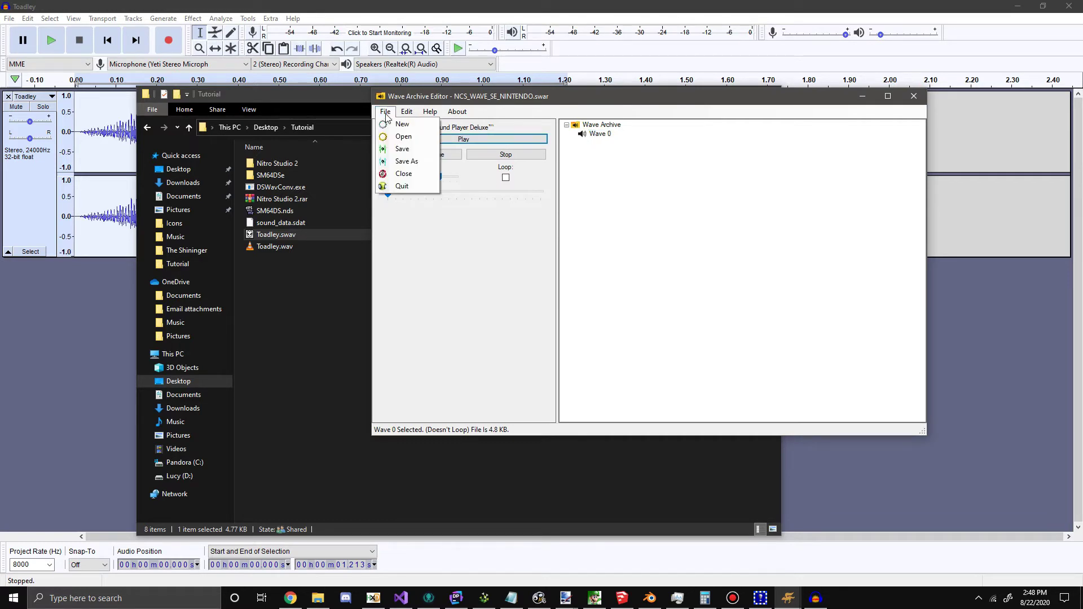
click(406, 152)
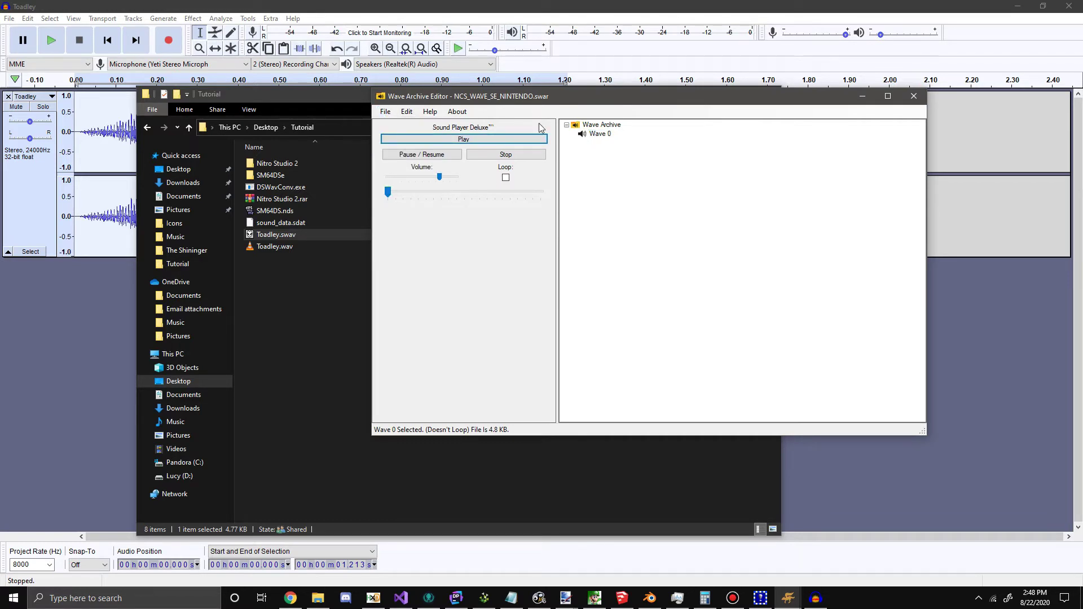
drag(553, 107, 460, 167)
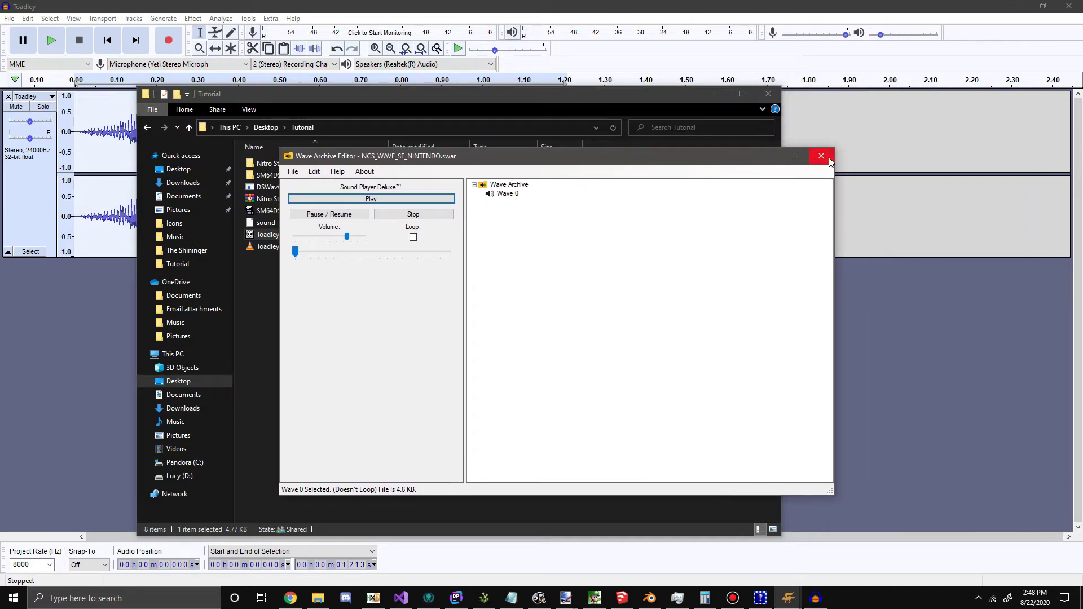
click(821, 156)
mouse_move(788, 598)
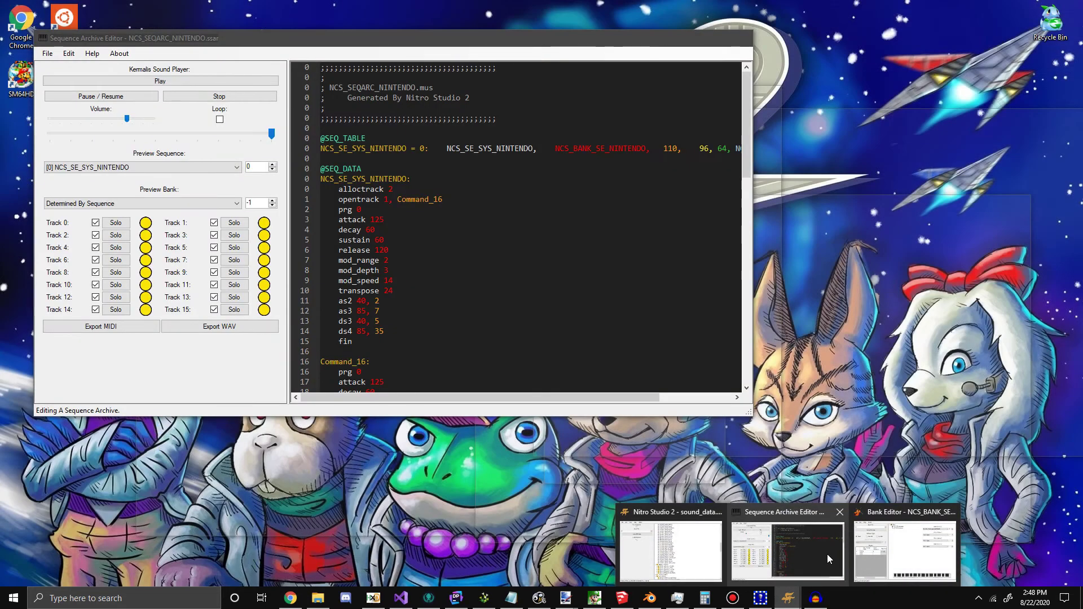
- Close the Sequence Archive Editor and reload sound_data.sdat without saving the current archive
click(821, 547)
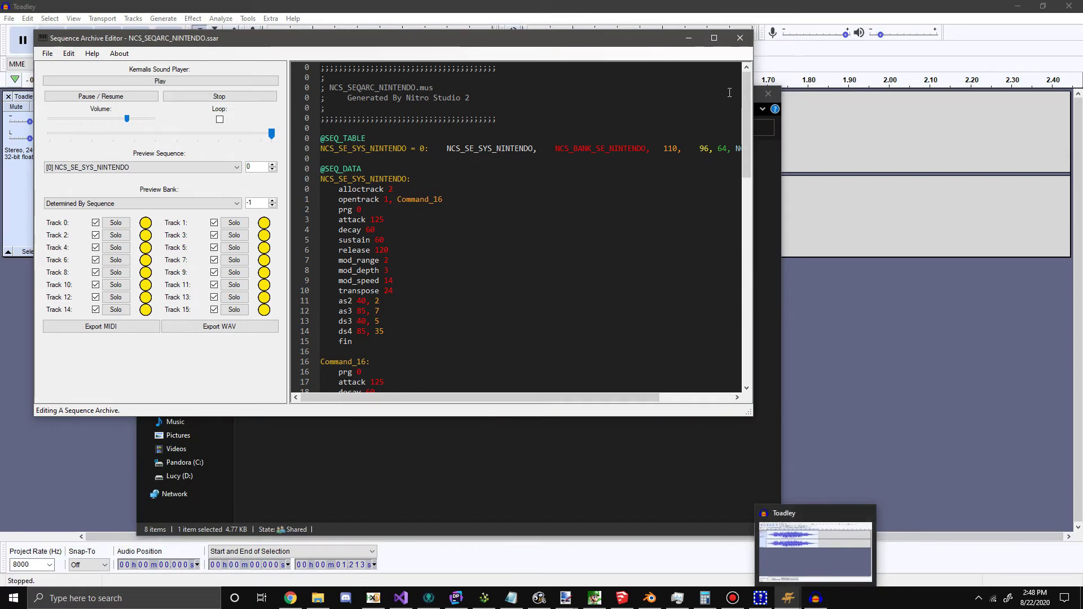
click(740, 38)
mouse_move(788, 598)
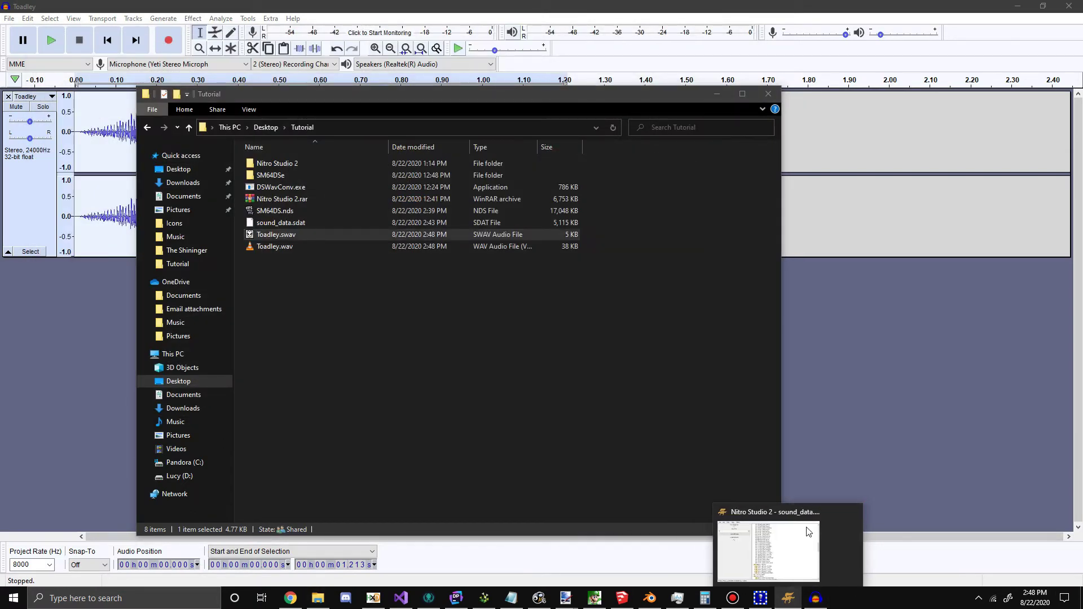
click(809, 531)
click(489, 218)
click(489, 218)
click(489, 218)
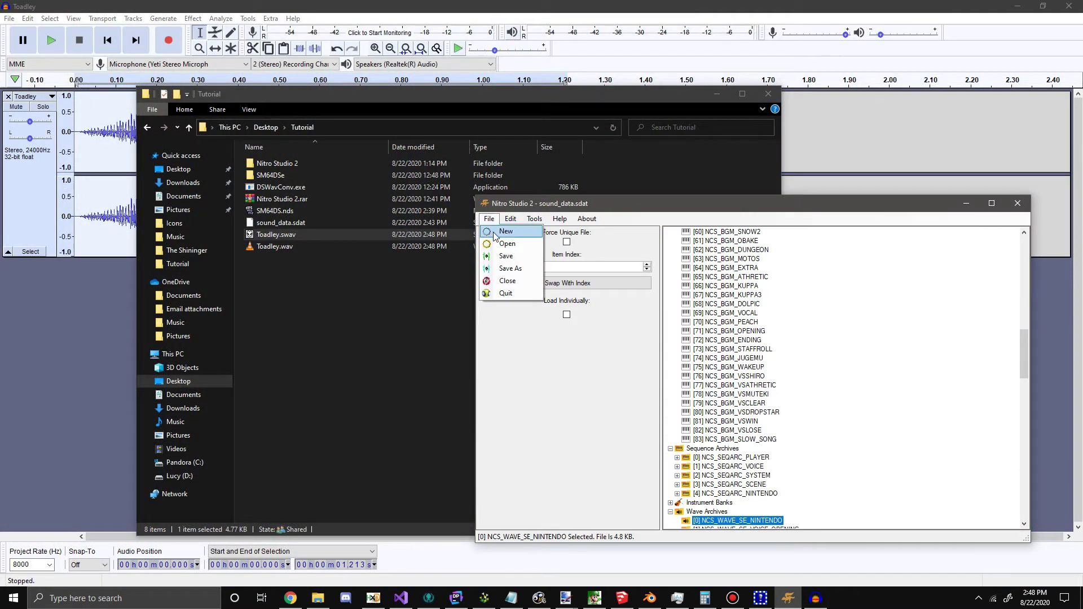
click(503, 244)
click(757, 390)
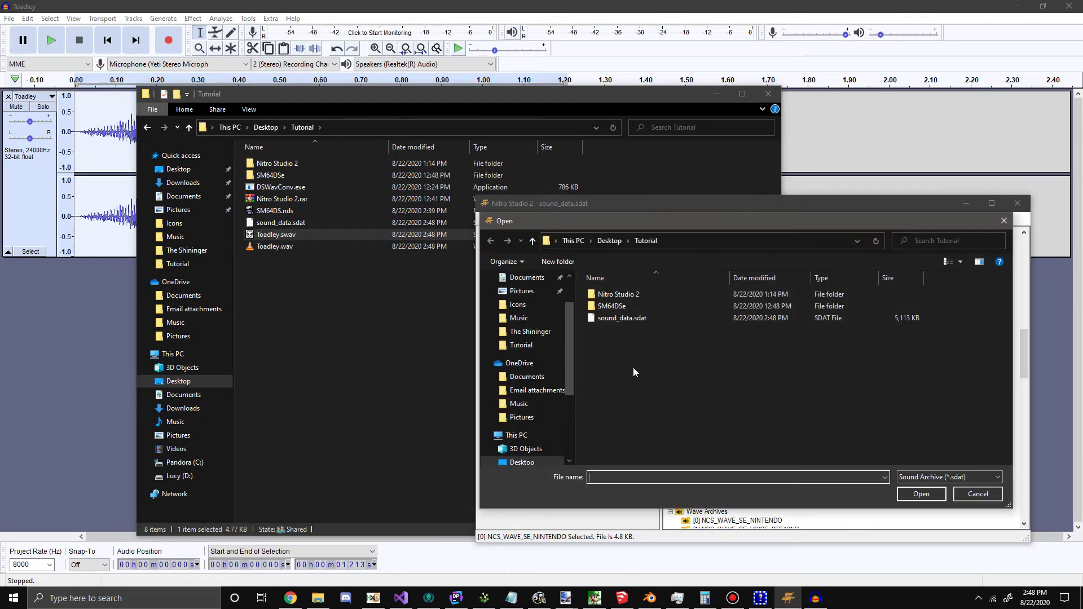
double_click(641, 319)
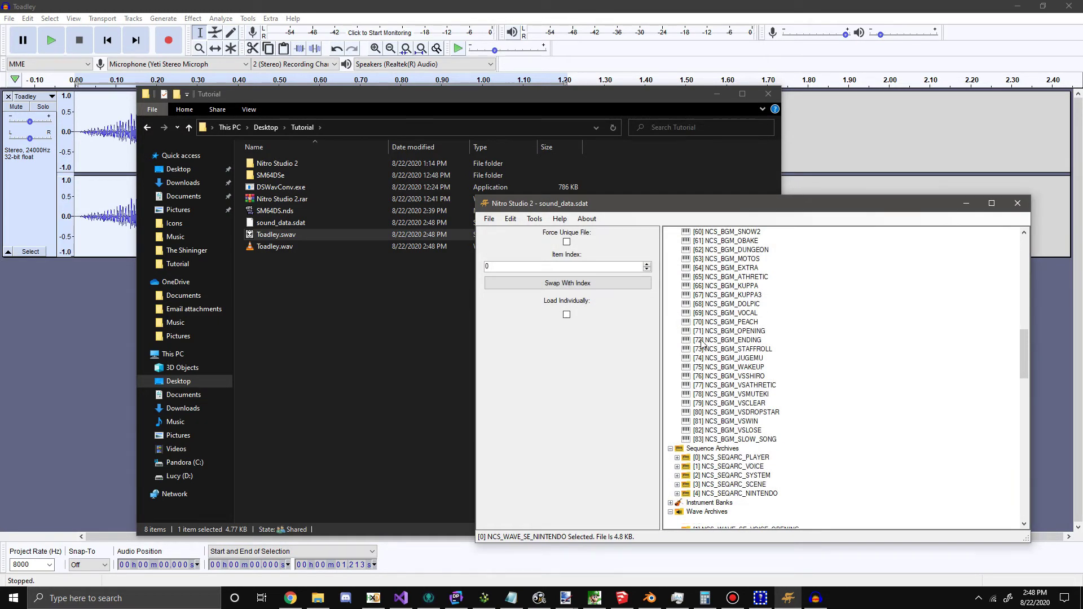
- Open the NCS_SEQARC_NINTENDO sequence archive in the Sequence Archive Editor
scroll(701, 344, up, 20)
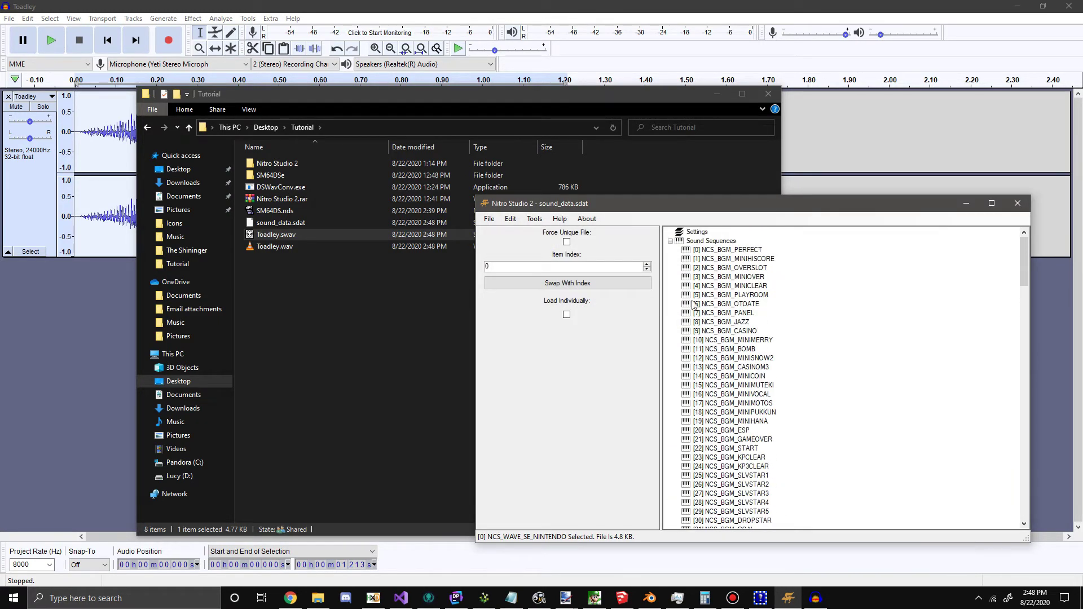
click(670, 242)
double_click(717, 296)
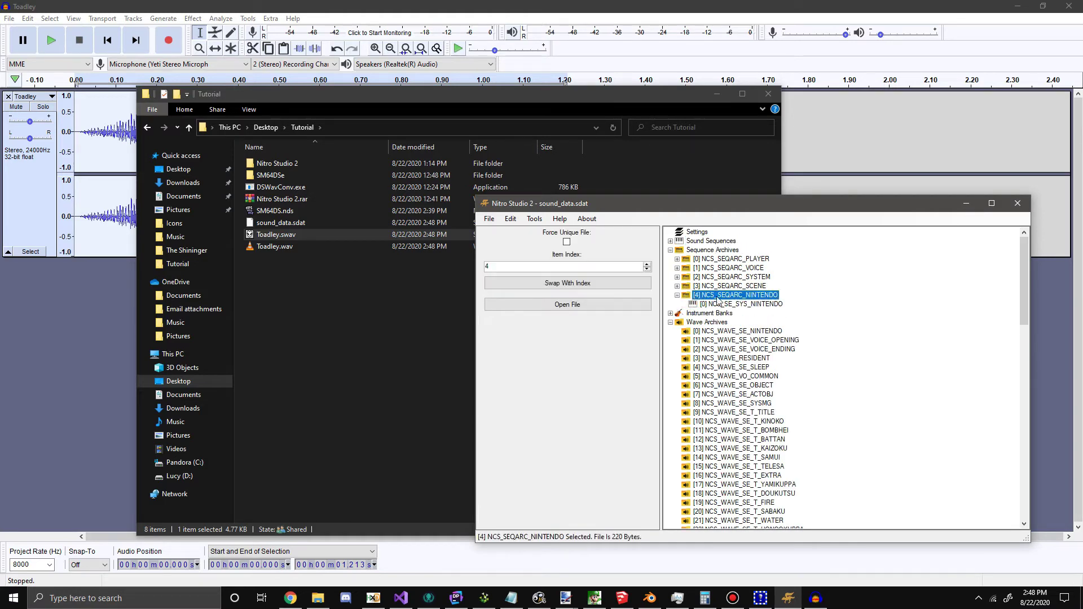
click(592, 303)
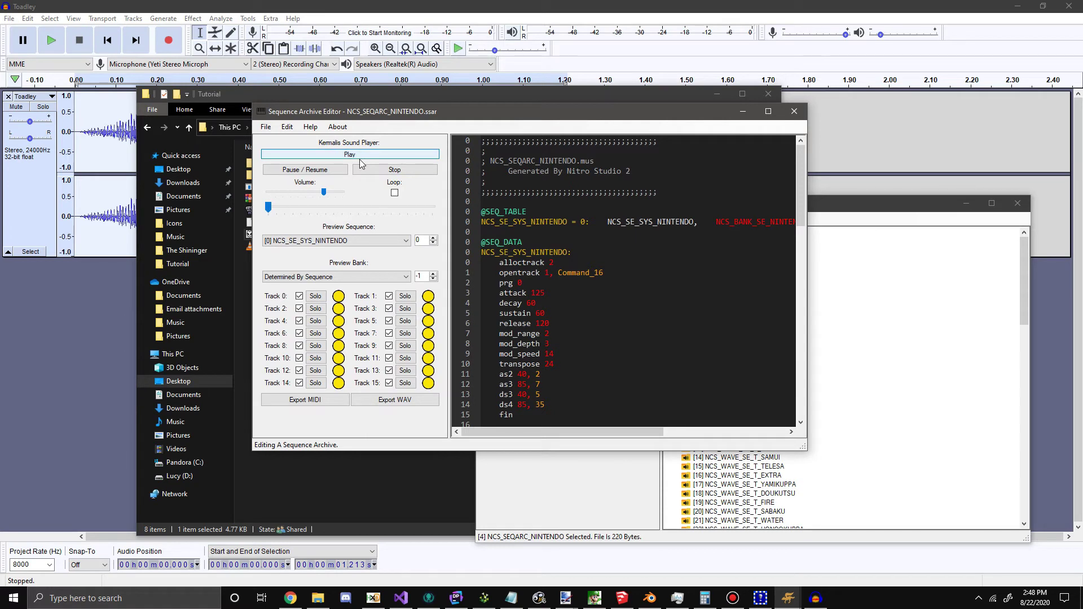
- Play and stop a preview of the NCS_SE_SYS_NINTENDO sequence, then scroll through its code
click(360, 159)
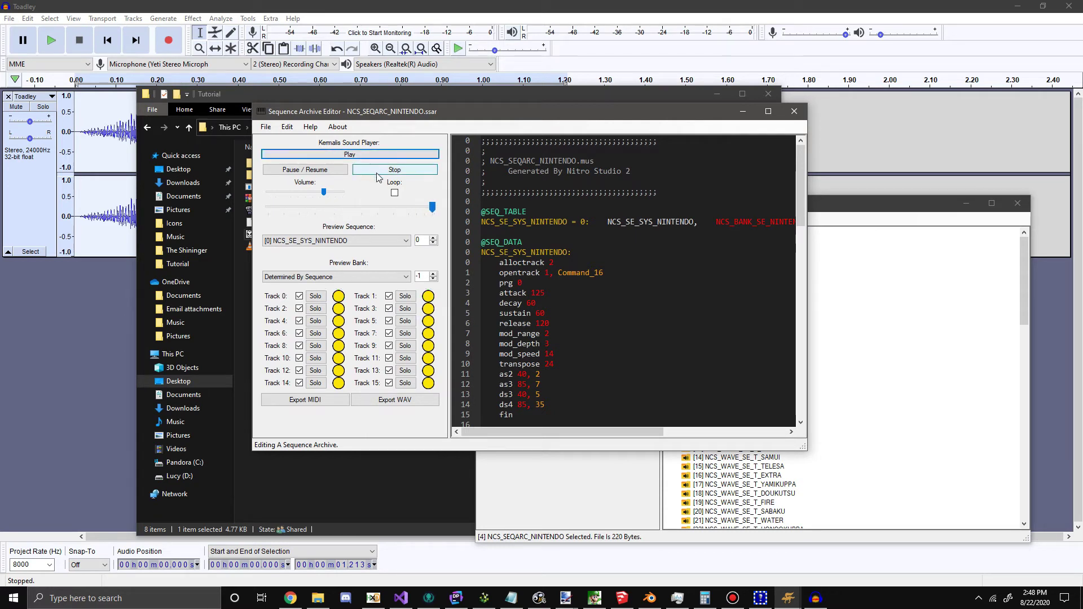
click(377, 173)
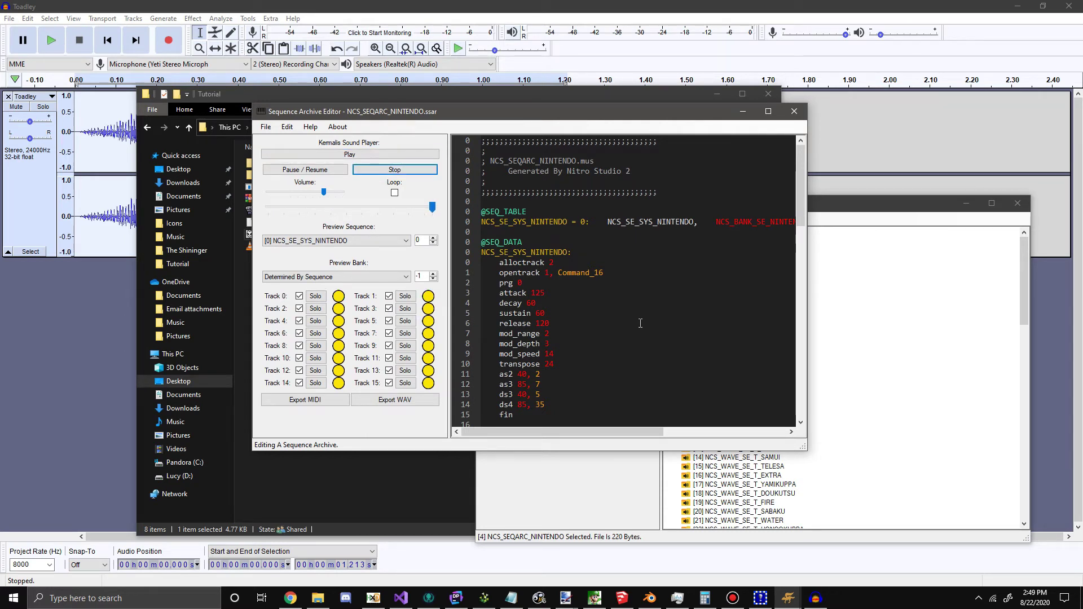
scroll(615, 312, down, 13)
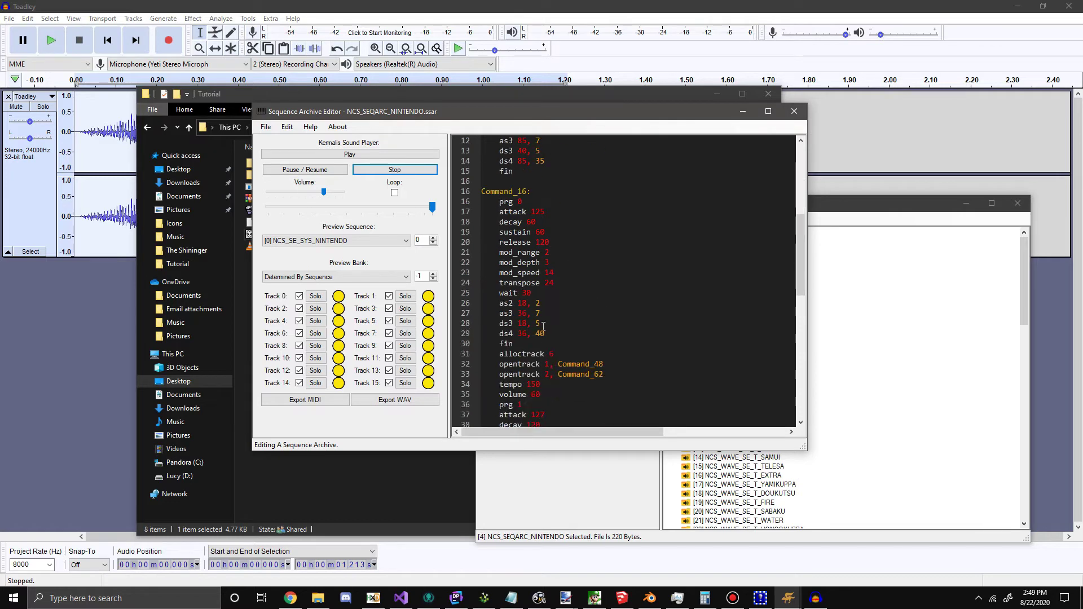
scroll(538, 282, down, 7)
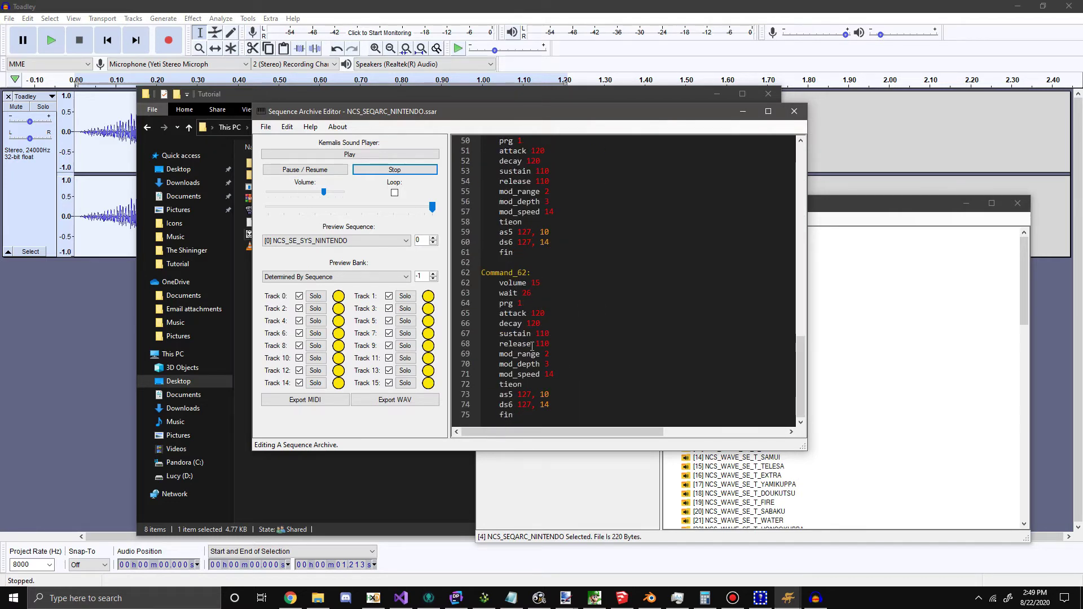
scroll(532, 346, up, 8)
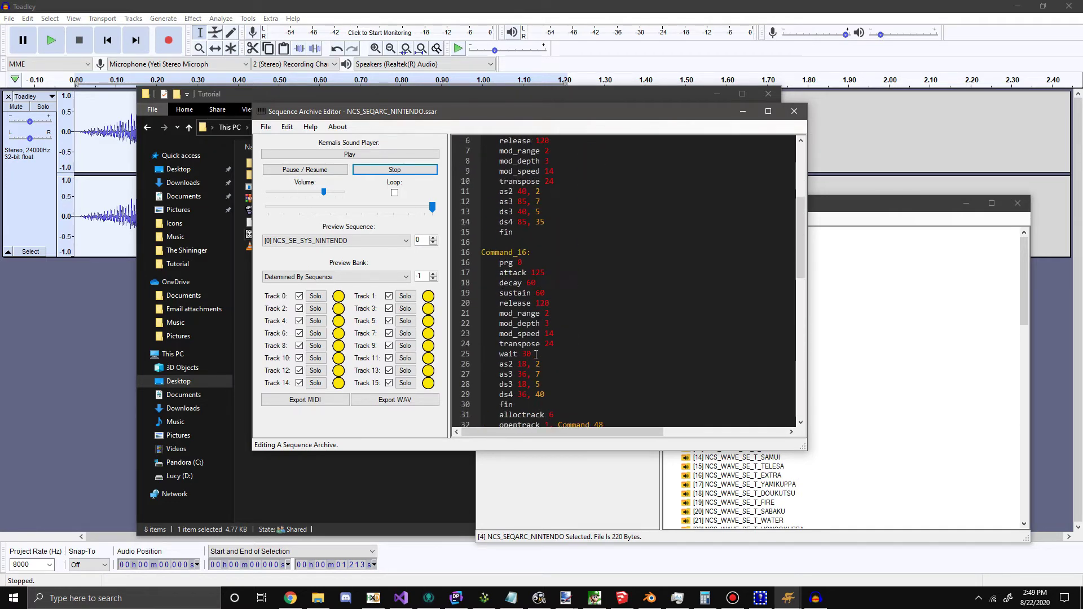
scroll(536, 355, up, 6)
scroll(545, 278, down, 18)
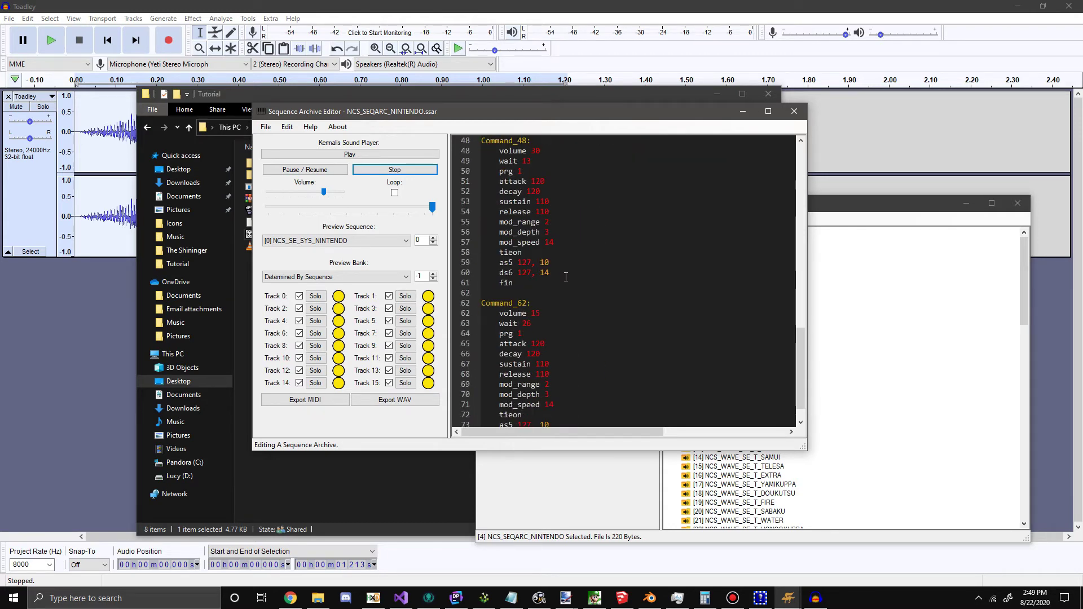
scroll(566, 277, up, 3)
- Select all the sequence code following the alloctrack command
drag(556, 421, 509, 333)
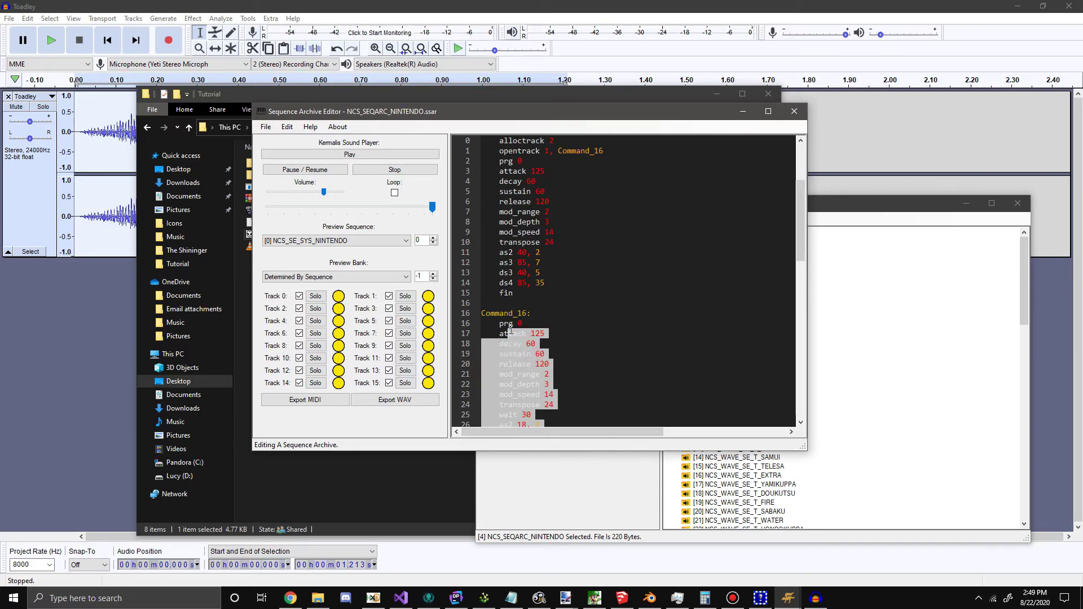
scroll(510, 333, up, 4)
scroll(515, 273, down, 6)
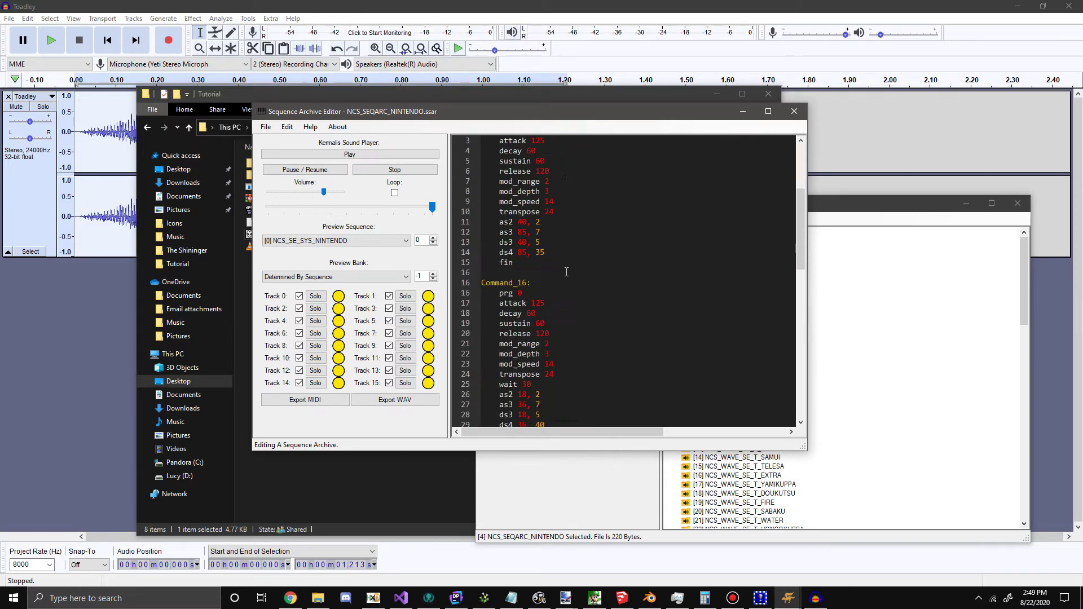
scroll(578, 251, up, 6)
scroll(579, 251, down, 5)
scroll(579, 251, down, 14)
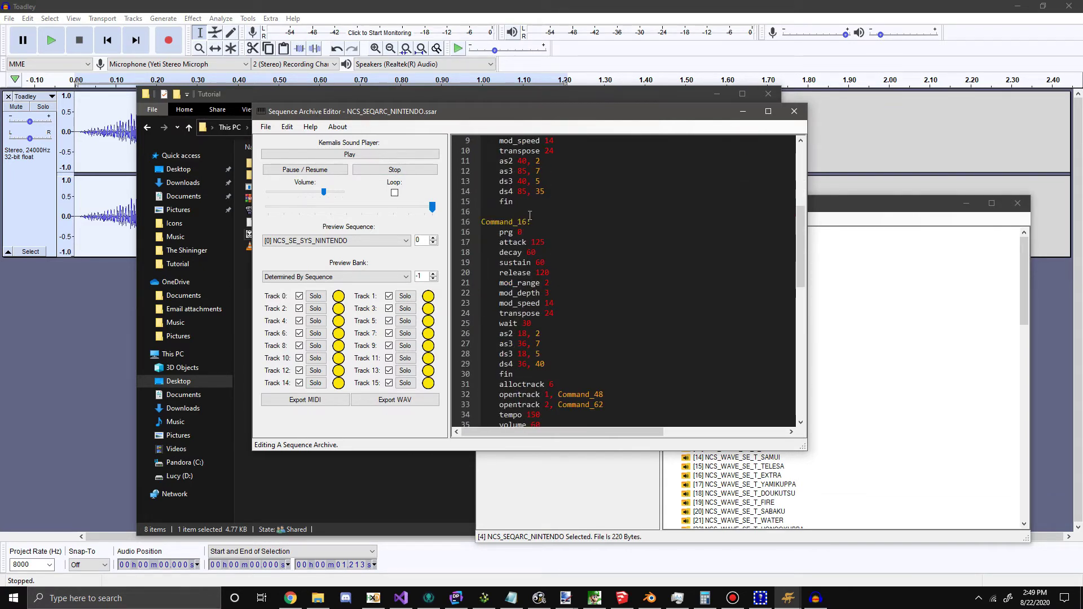
scroll(514, 246, down, 2)
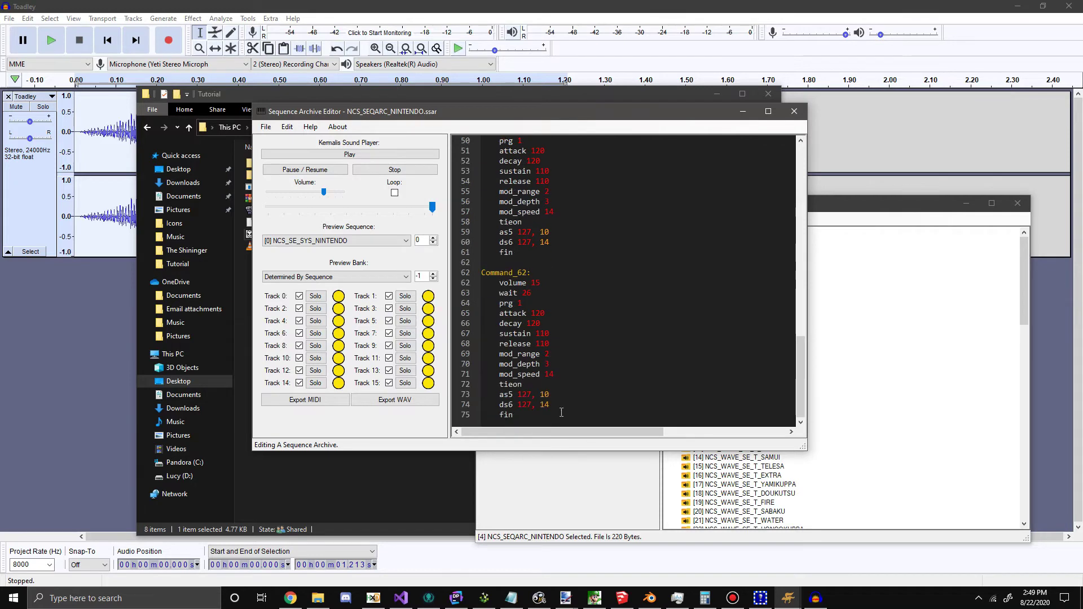
drag(529, 415, 552, 265)
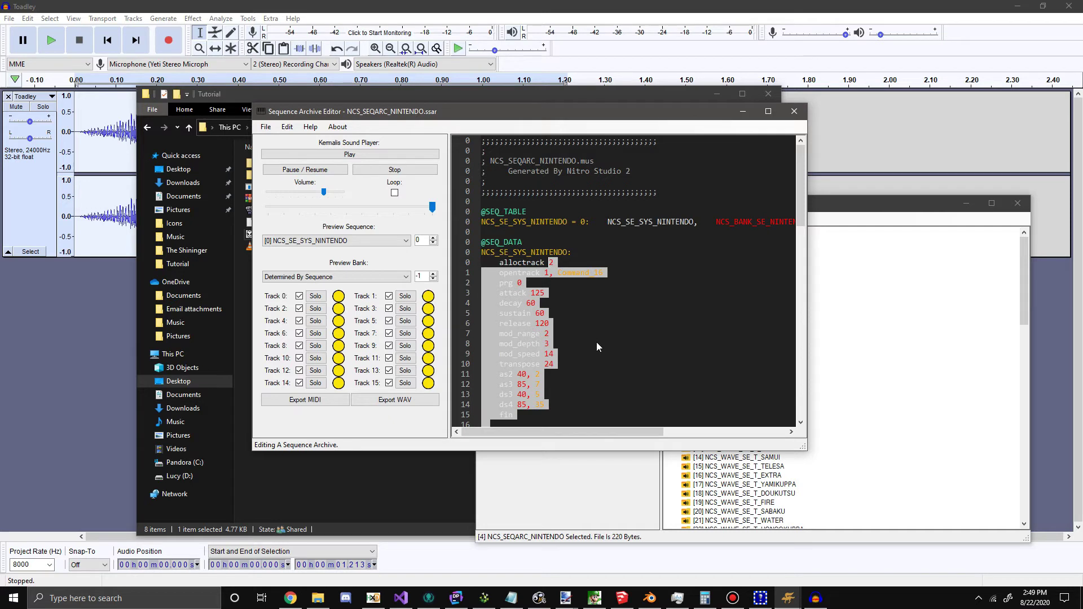
- Delete the selected commands and the leftover 'alloctrack' text, leaving the sequence body empty
key(Delete)
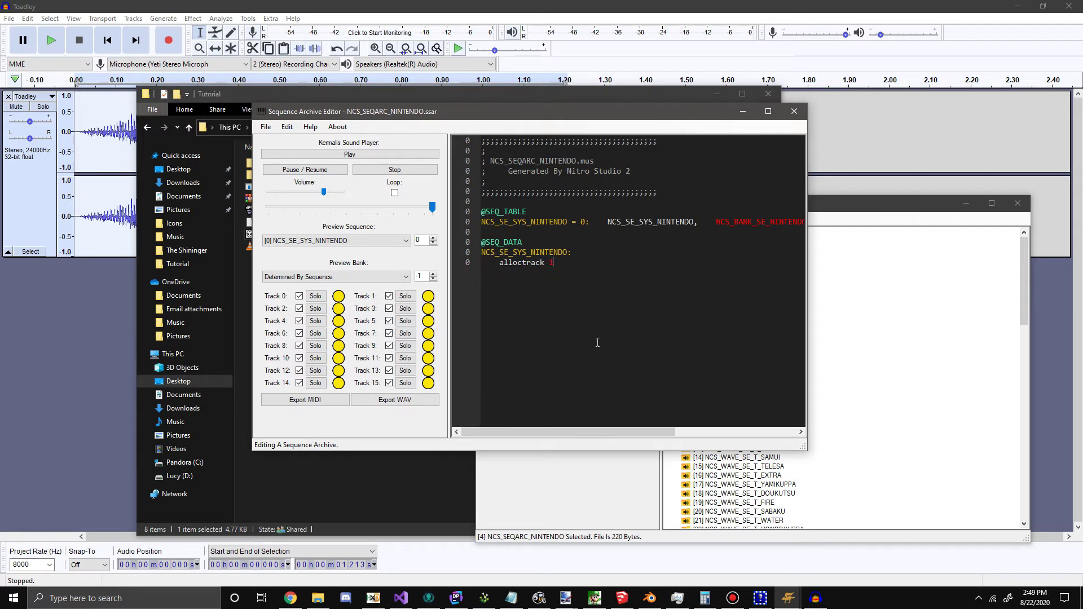
key(BackSpace)
key(BackSpace)
key(BackSpace)
key(BackSpace)
key(BackSpace)
key(BackSpace)
key(BackSpace)
key(BackSpace)
key(BackSpace)
key(BackSpace)
key(BackSpace)
- Open the [23] NCS_BANK_SE_NINTENDO bank, check its [0] PCM Instrument's wave archive, then close it
click(590, 492)
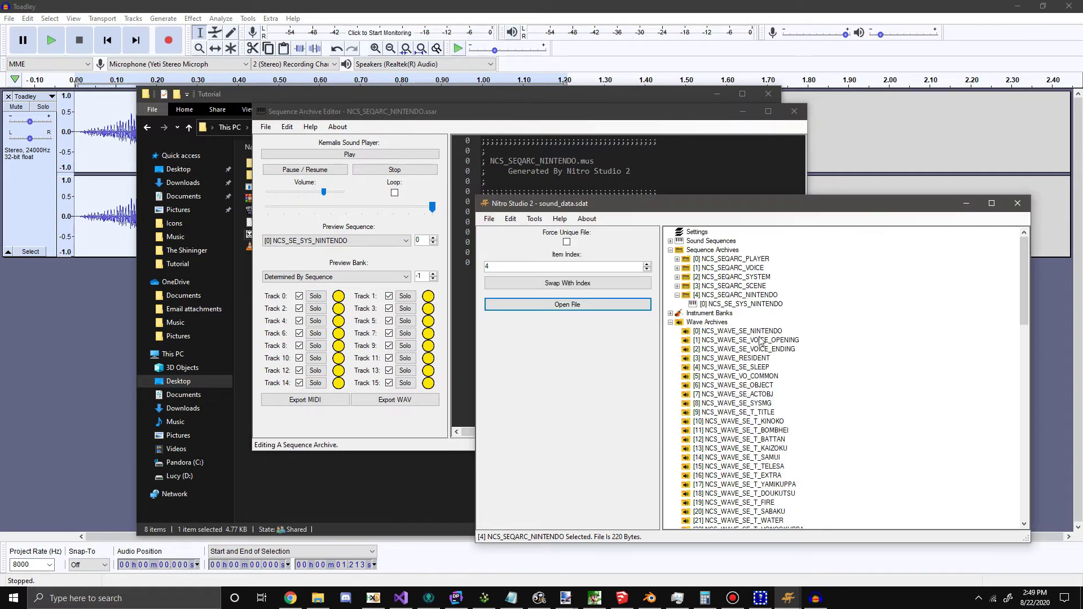
click(671, 313)
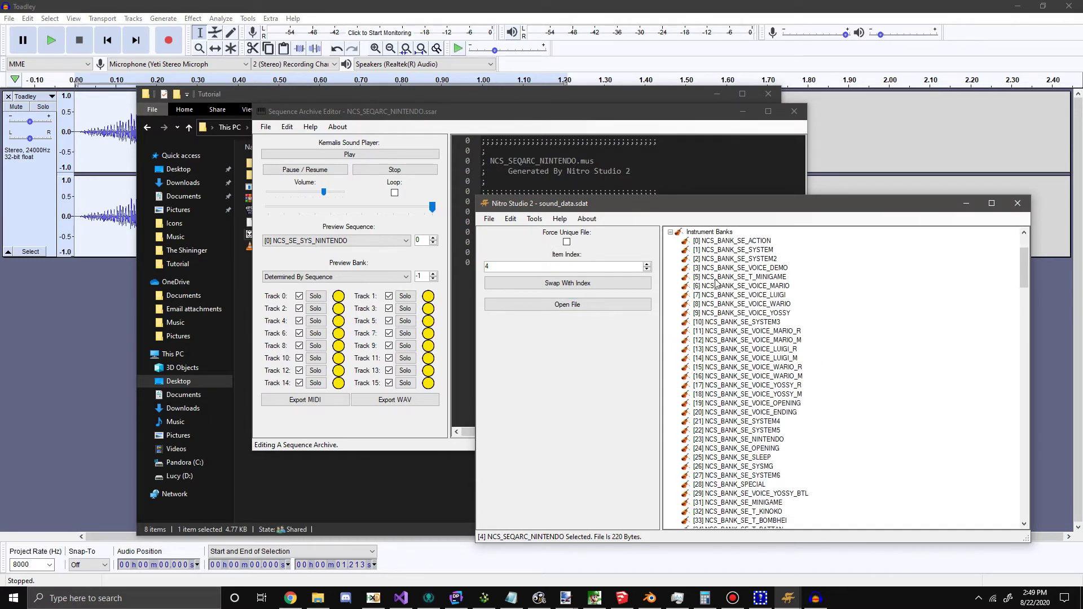
click(768, 442)
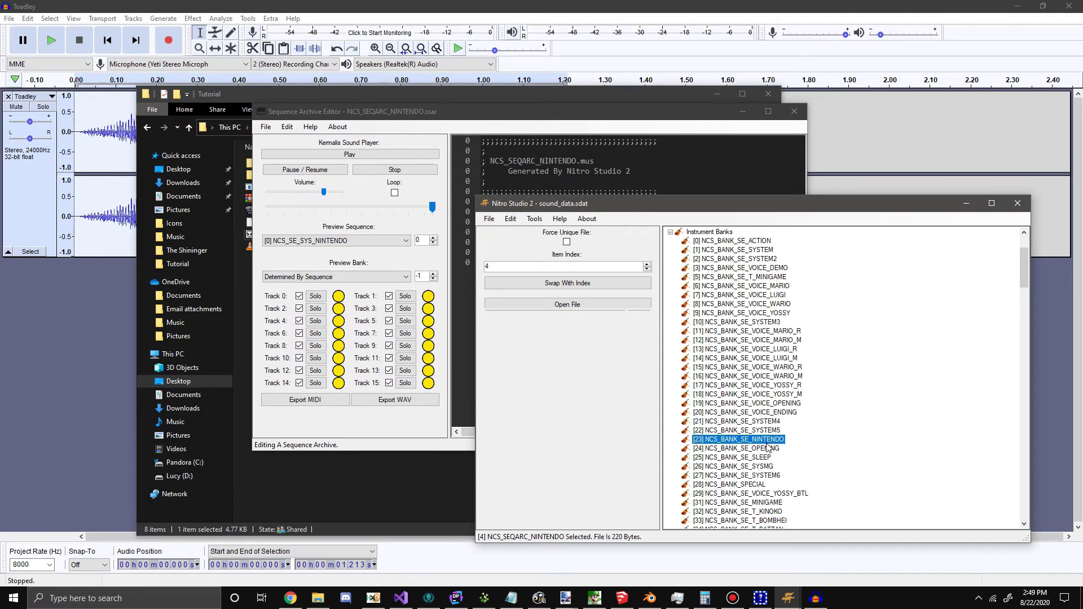
double_click(767, 441)
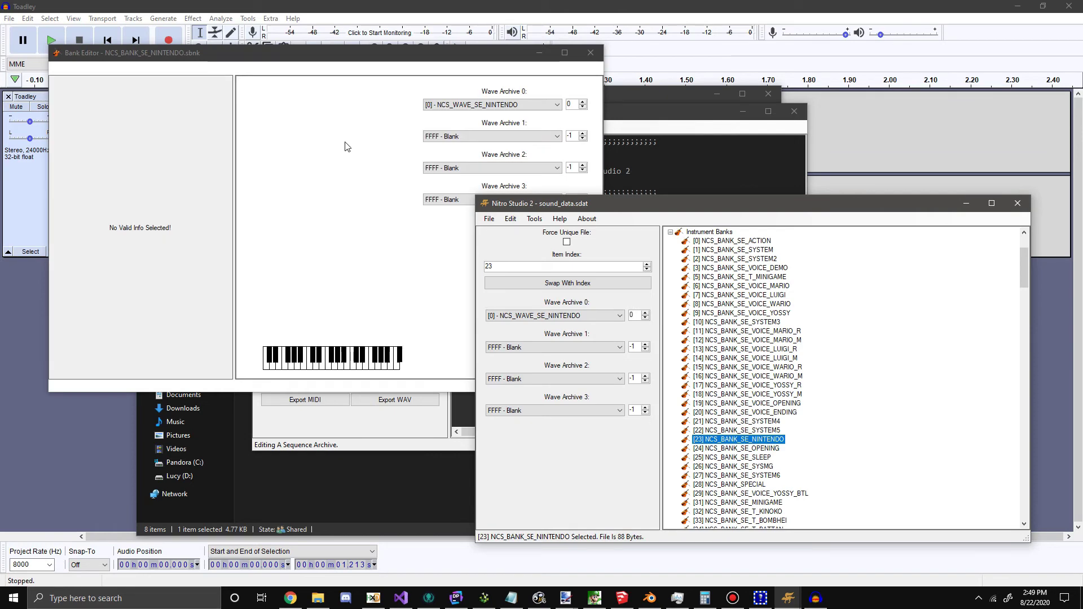
click(298, 93)
drag(96, 369, 159, 368)
click(591, 53)
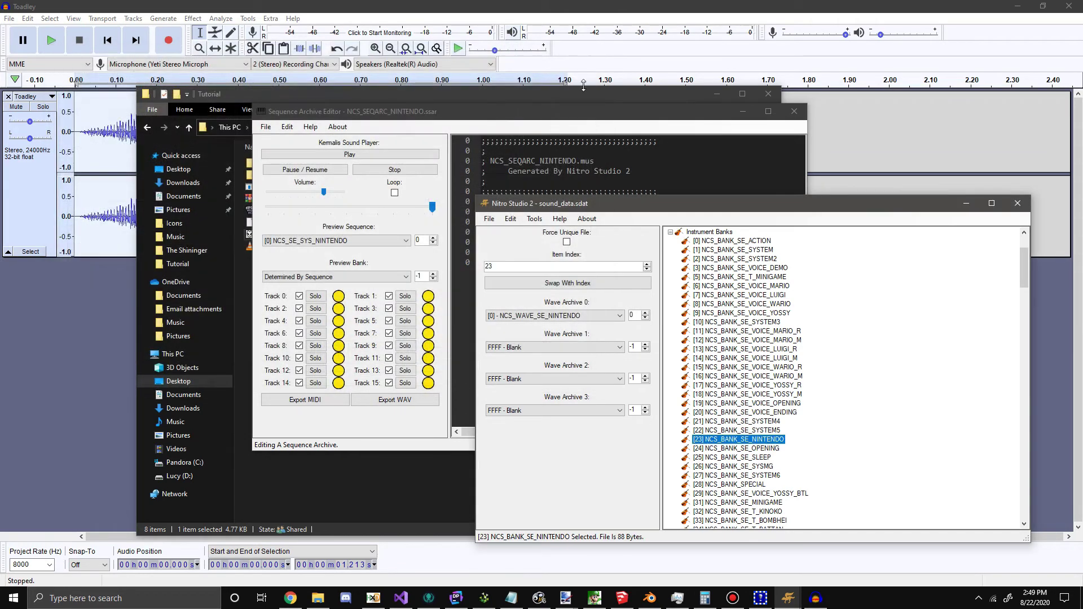
- Write 'cn5 127, 0' and 'fin' as the sequence body and preview it
click(477, 292)
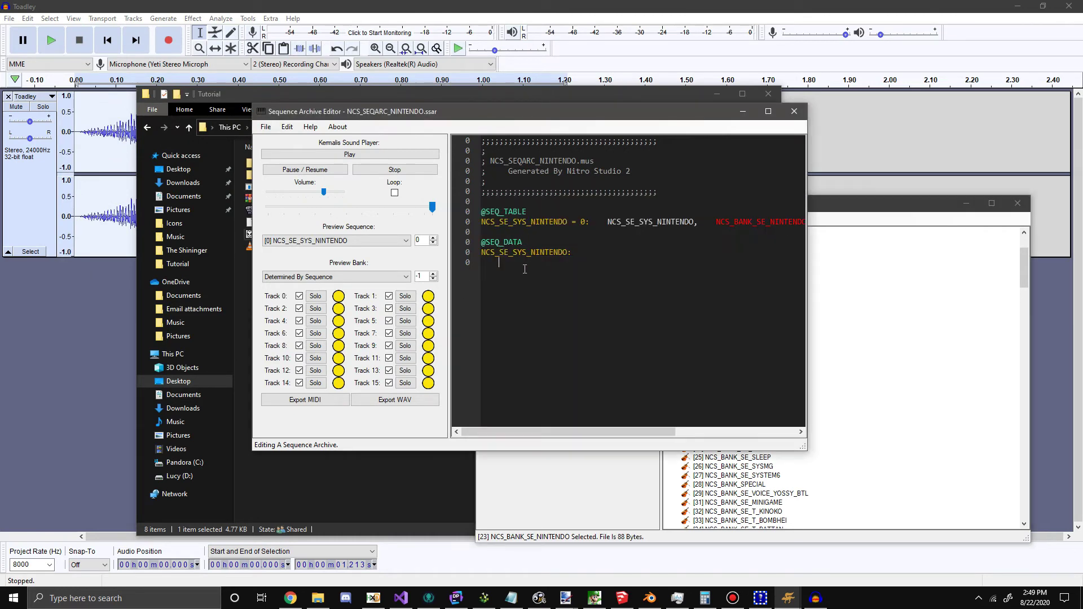
text(cn5 127, 0)
key(Return)
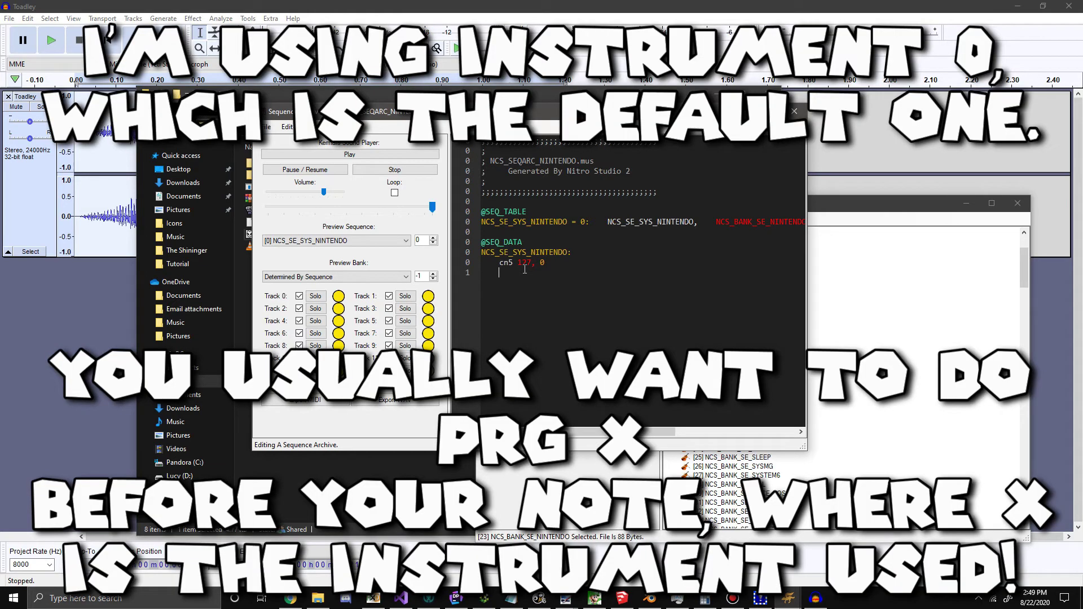
text(fin)
click(360, 155)
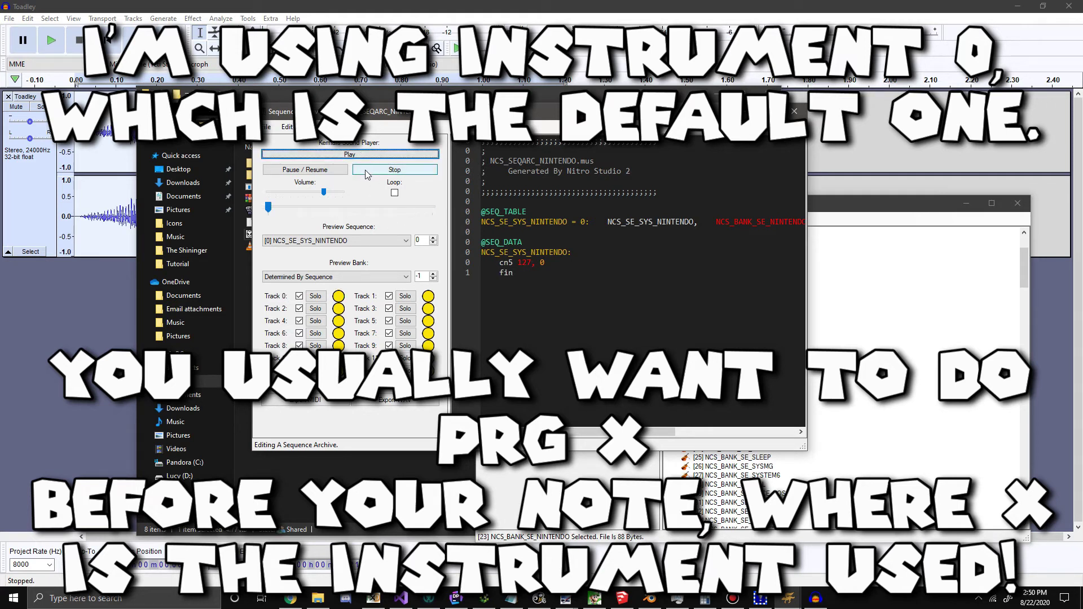
- Save the sequence archive, close its editor, and save sound_data.sdat
click(267, 127)
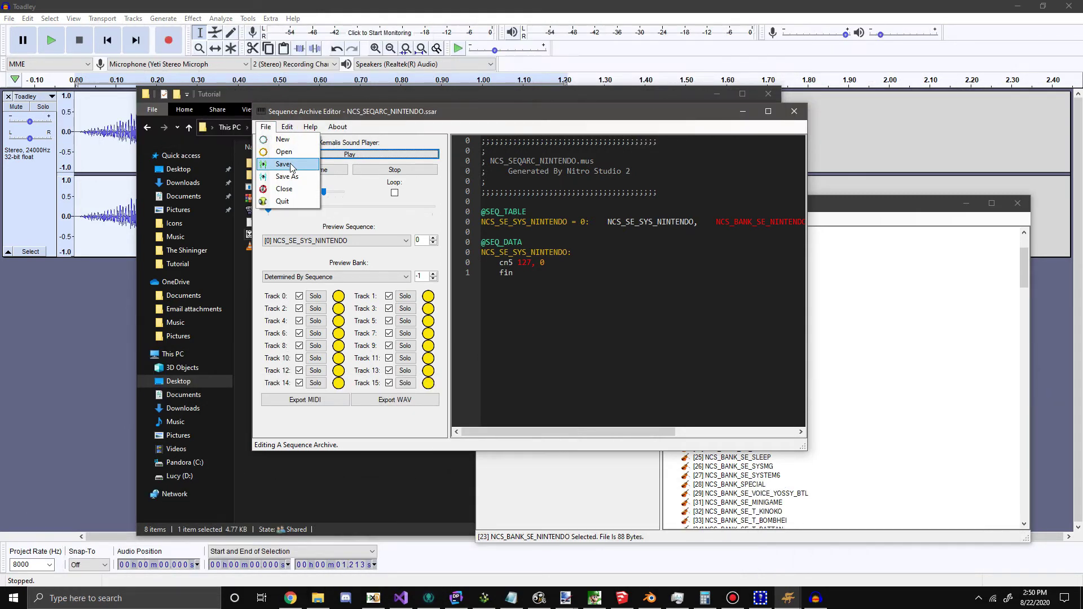
click(292, 168)
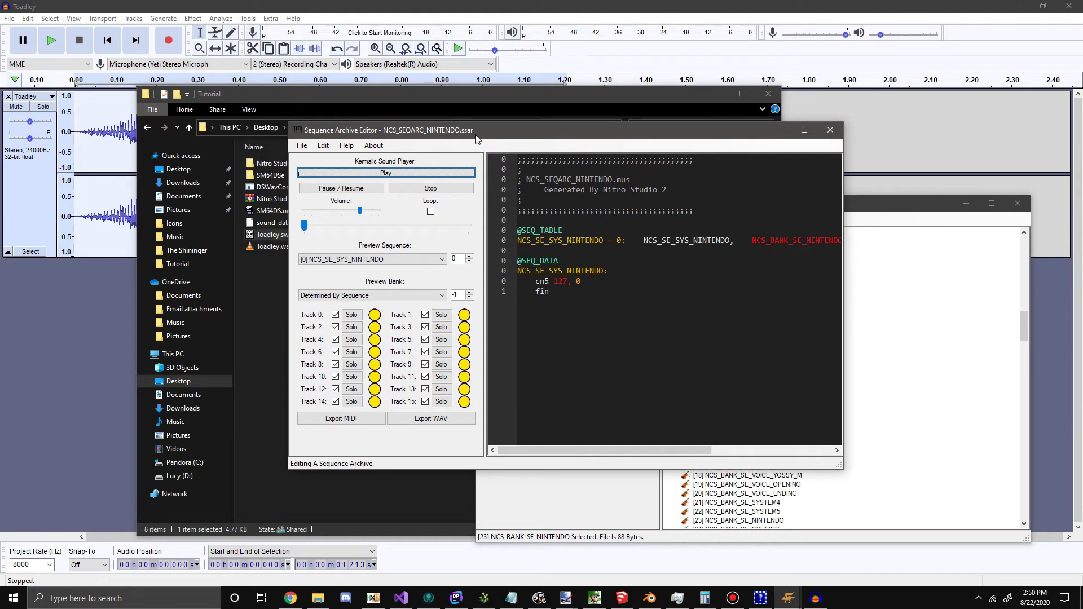
drag(457, 123, 534, 152)
click(870, 140)
click(490, 219)
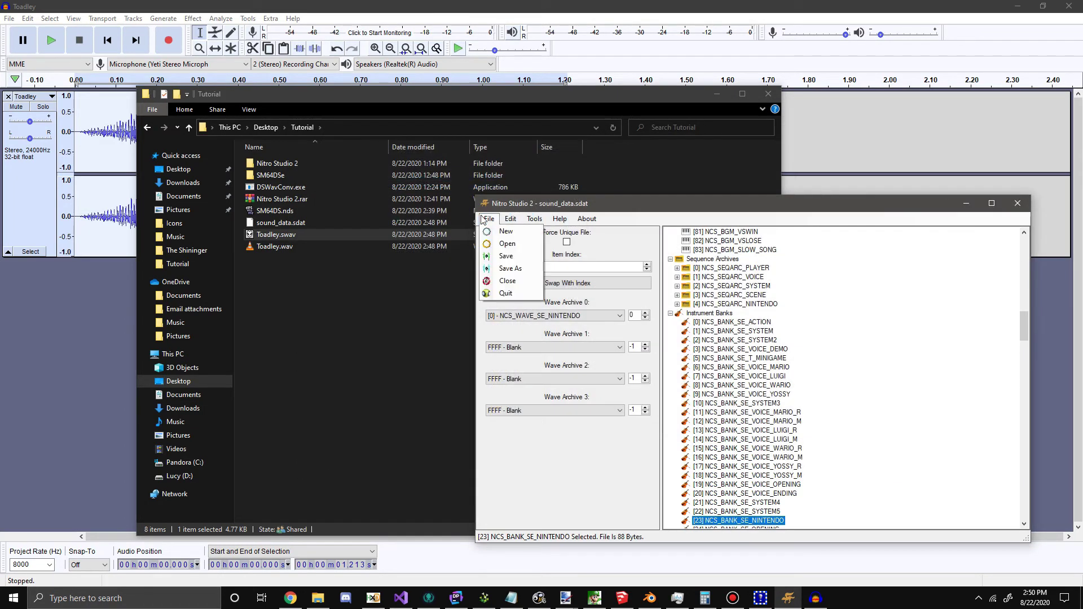
click(514, 255)
- Replace data/sound_data.sdat in the ROM with the edited sound_data.sdat from the Tutorial folder
drag(531, 207, 464, 133)
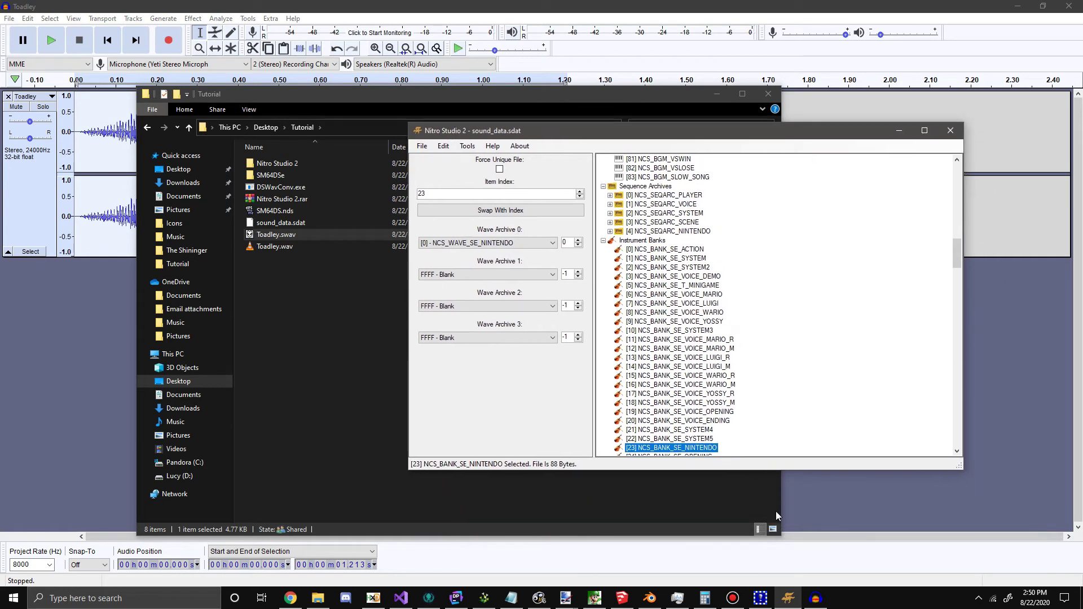
click(760, 598)
click(225, 315)
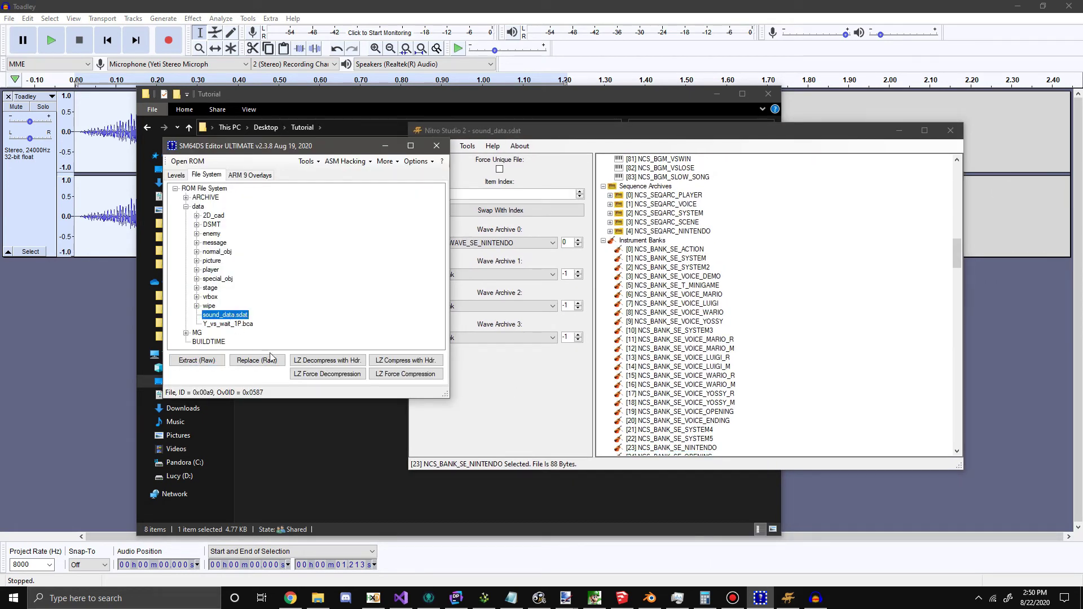
click(257, 360)
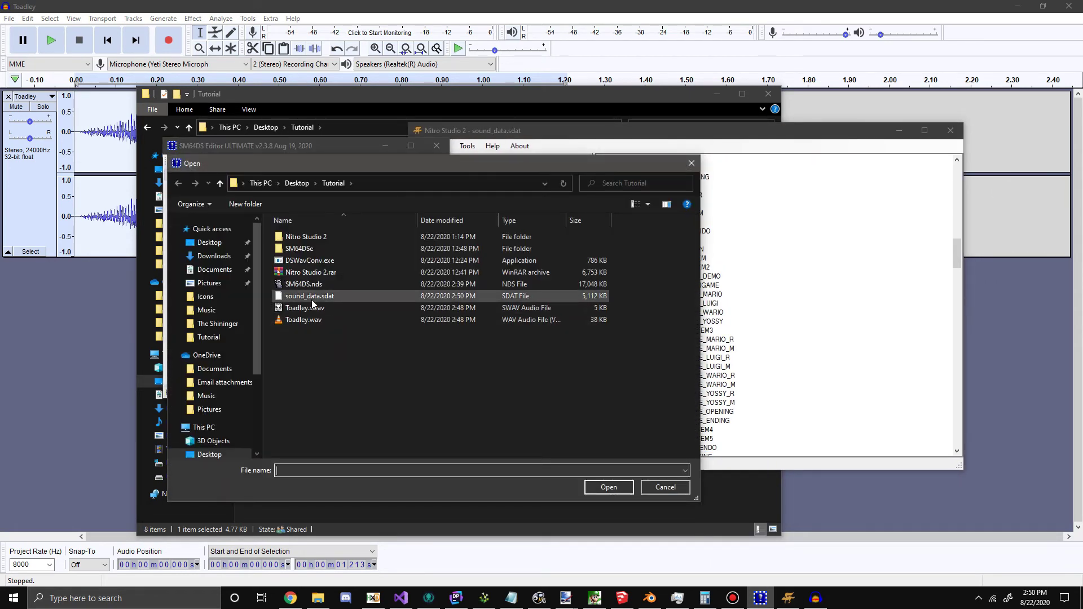
click(312, 299)
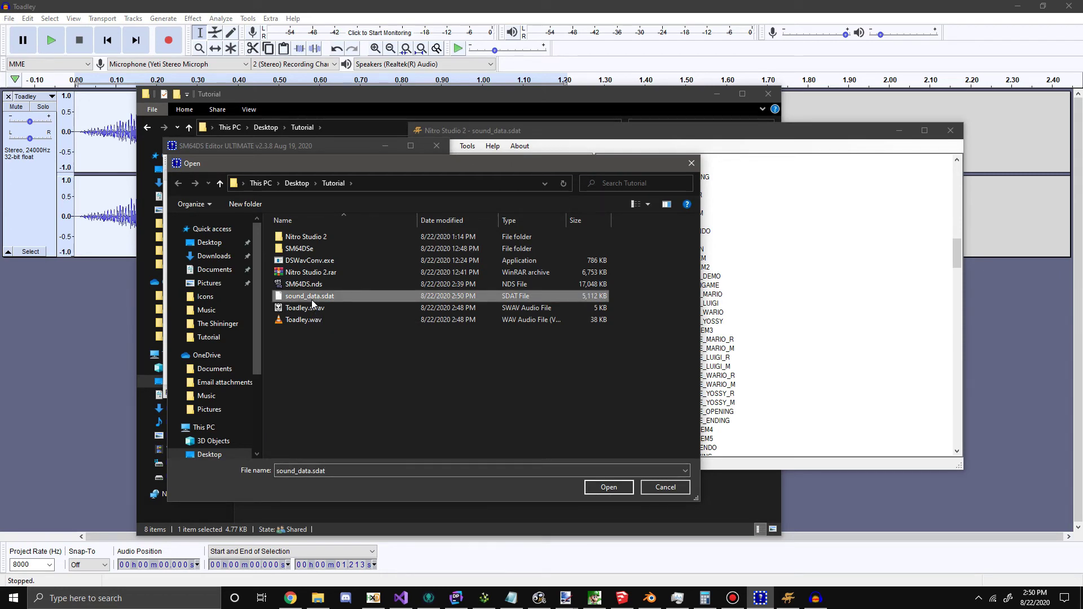
double_click(312, 299)
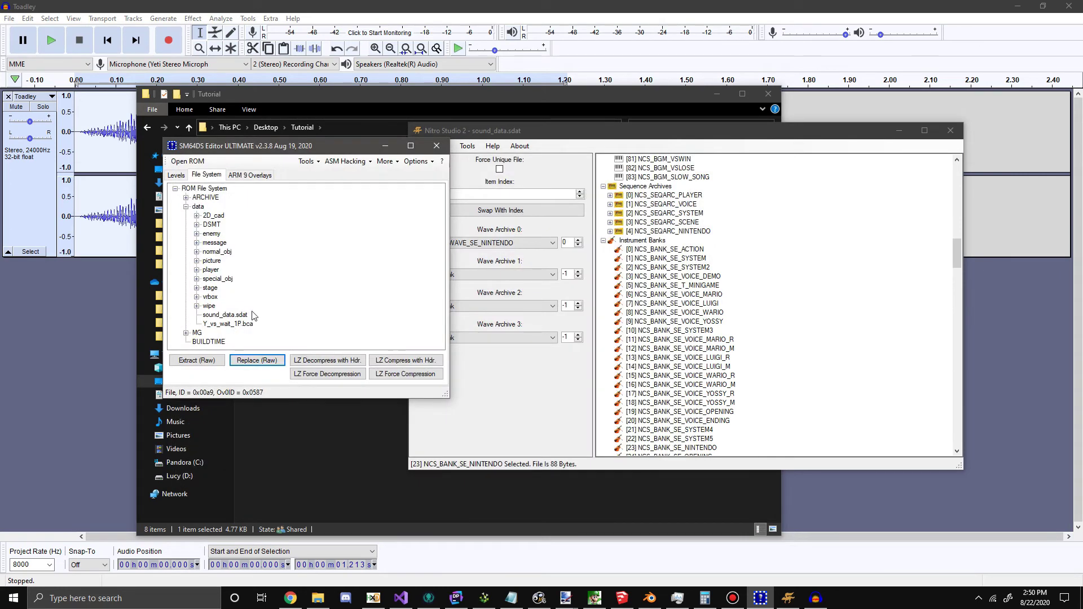
click(367, 456)
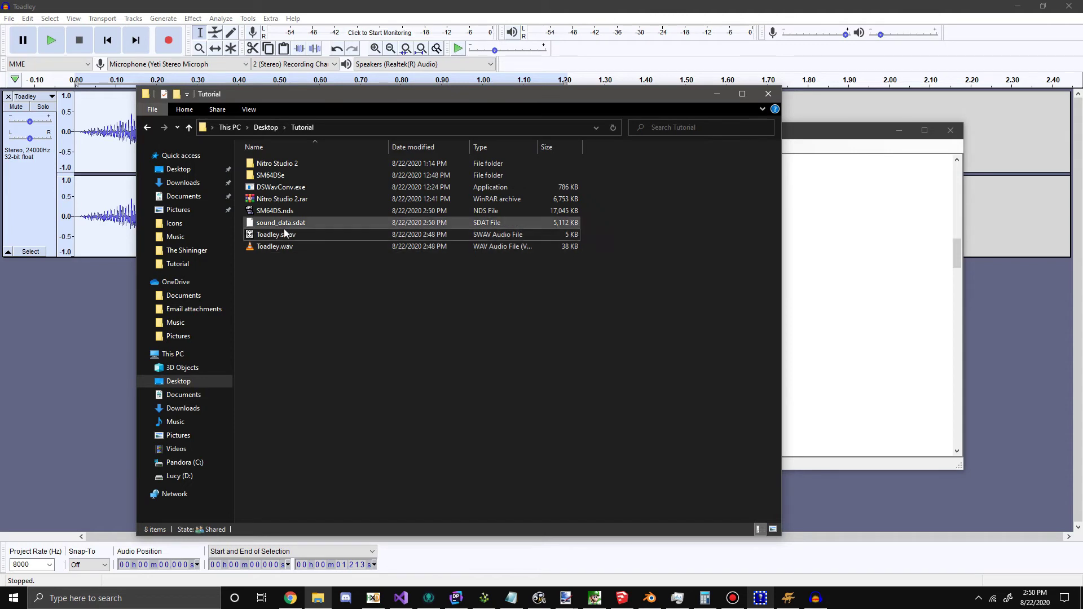
- Run the patched SM64DS.nds in DeSmuME to hear the new sound, then return to Nitro Studio 2
double_click(275, 211)
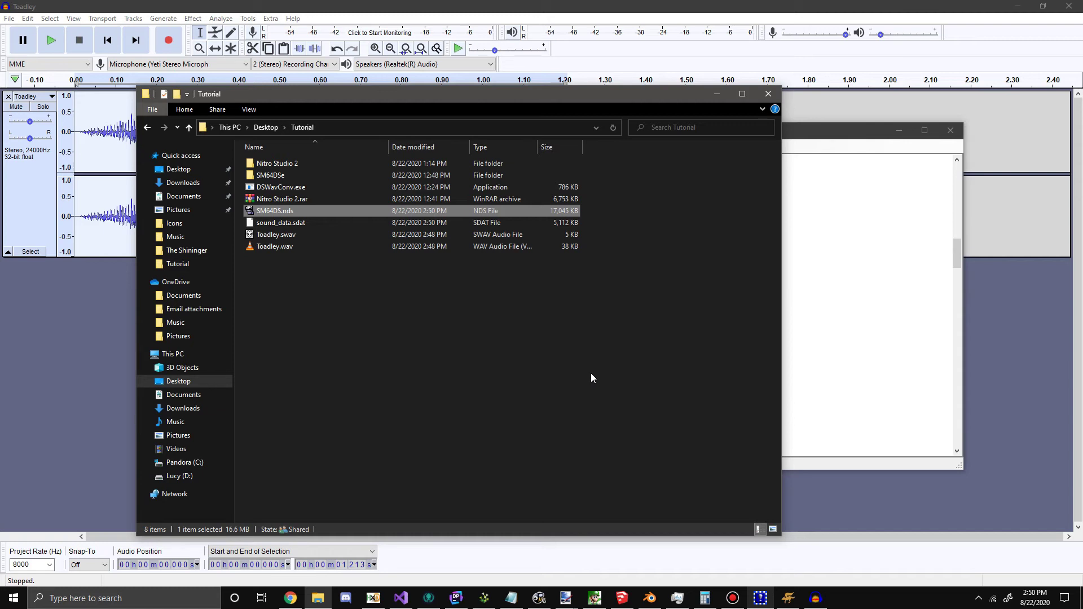
click(306, 222)
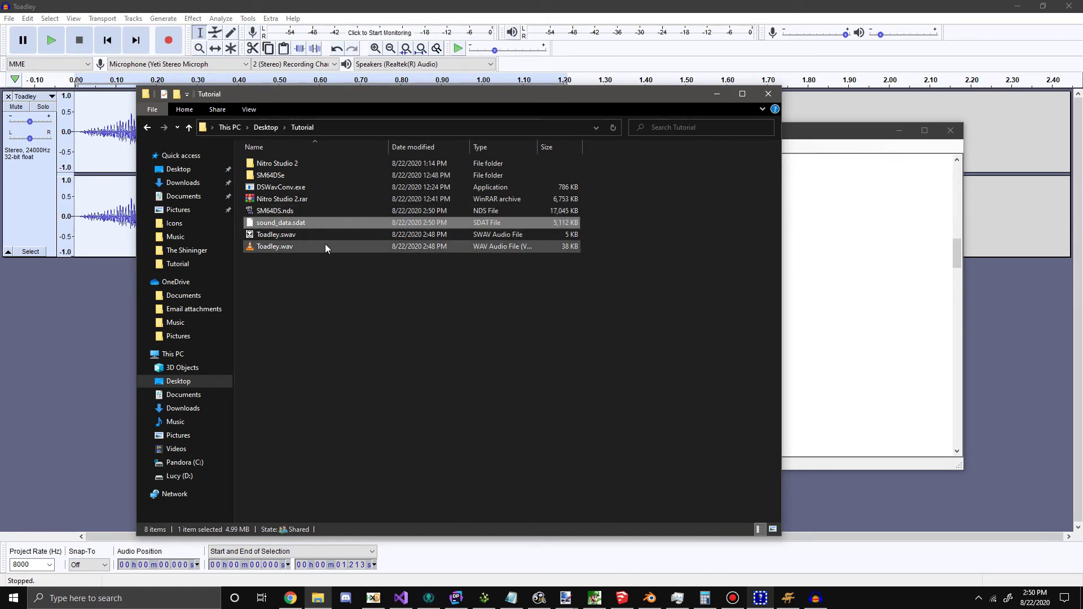
click(854, 302)
- Open the NCS_SEQARC_NINTENDO sequence archive in the Sequence Archive Editor to inspect it
scroll(705, 275, up, 9)
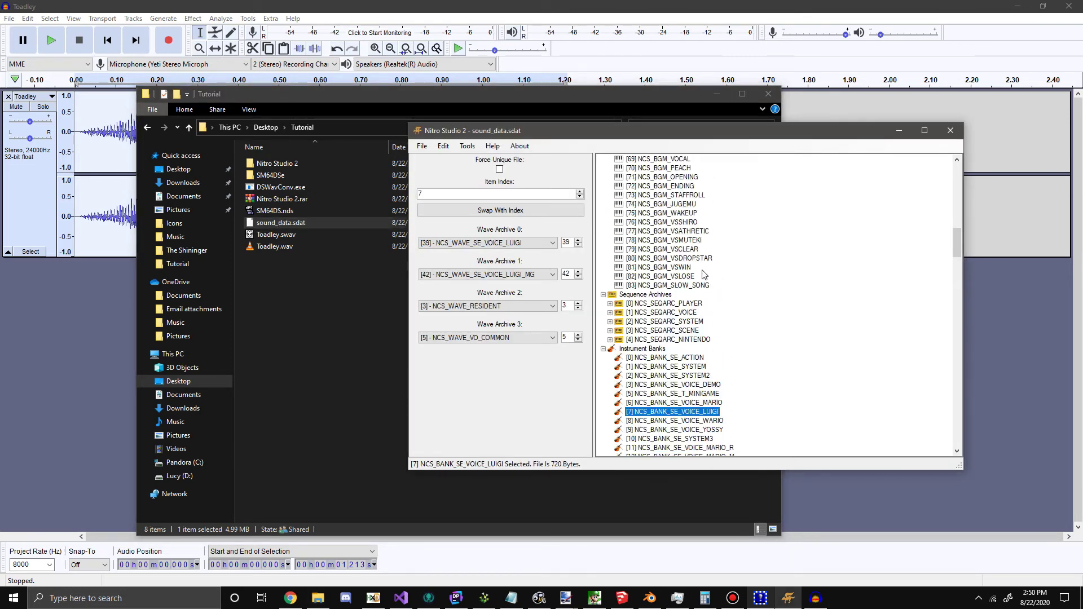
scroll(672, 332, down, 10)
scroll(694, 285, up, 4)
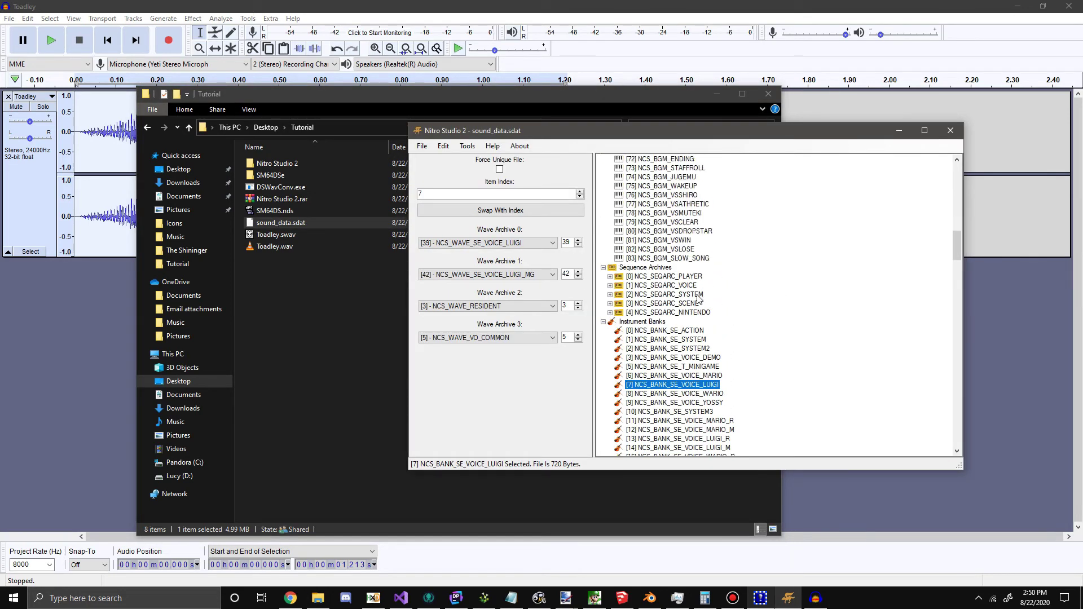
scroll(721, 394, up, 5)
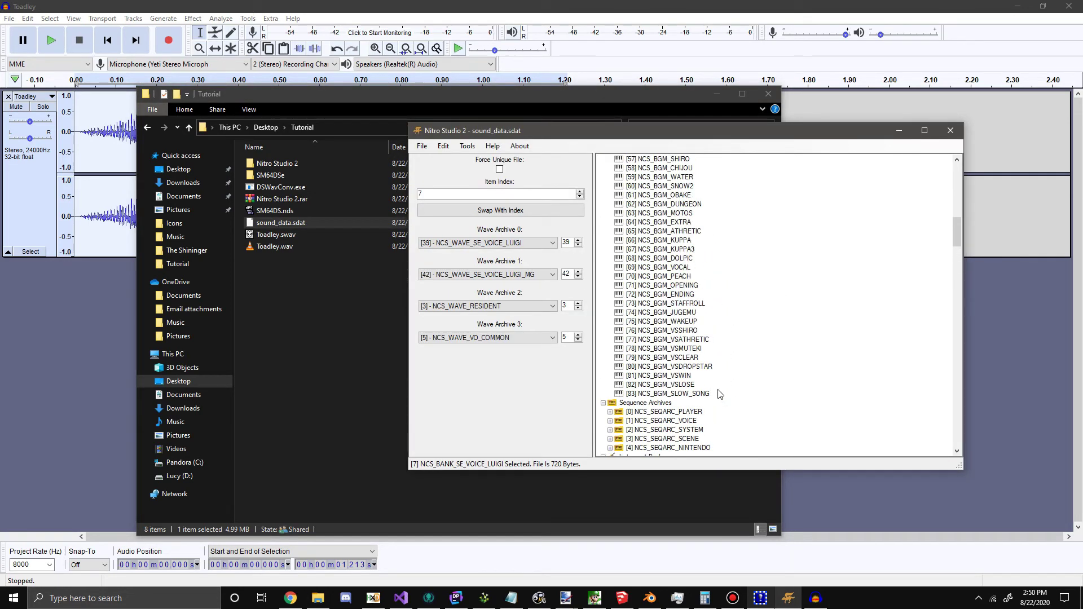
scroll(720, 373, down, 5)
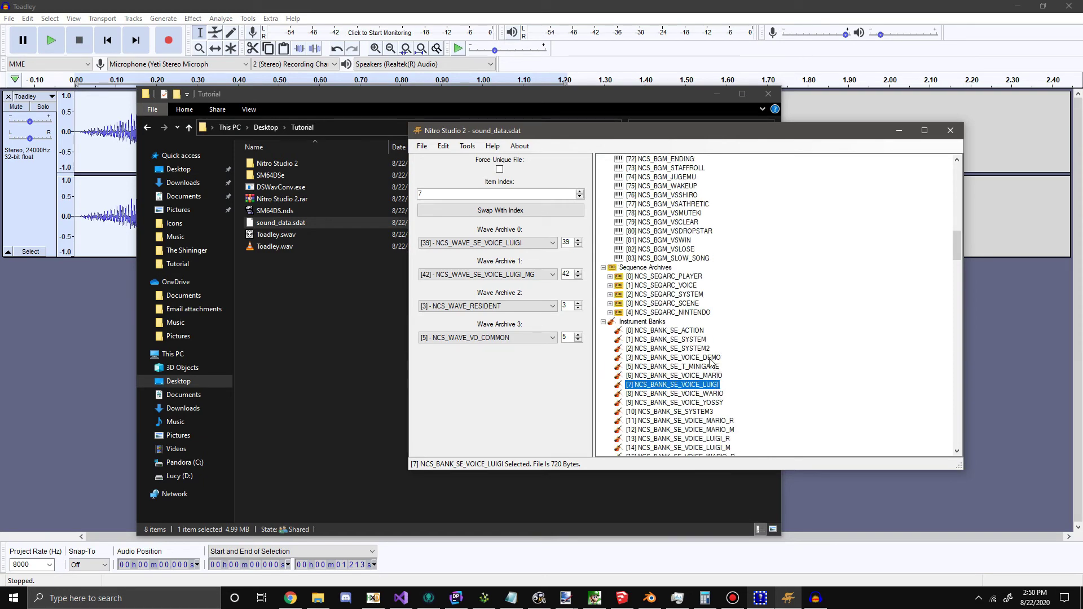
click(692, 313)
click(532, 241)
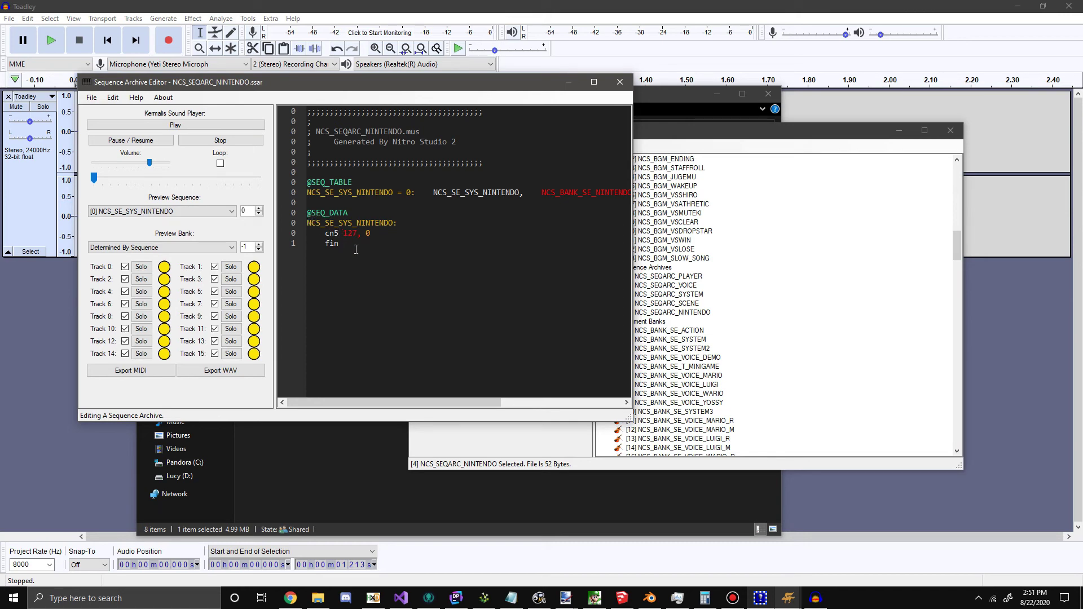
- Close the NINTENDO archive and open NCS_SEQARC_SCENE for editing instead
click(620, 82)
click(688, 367)
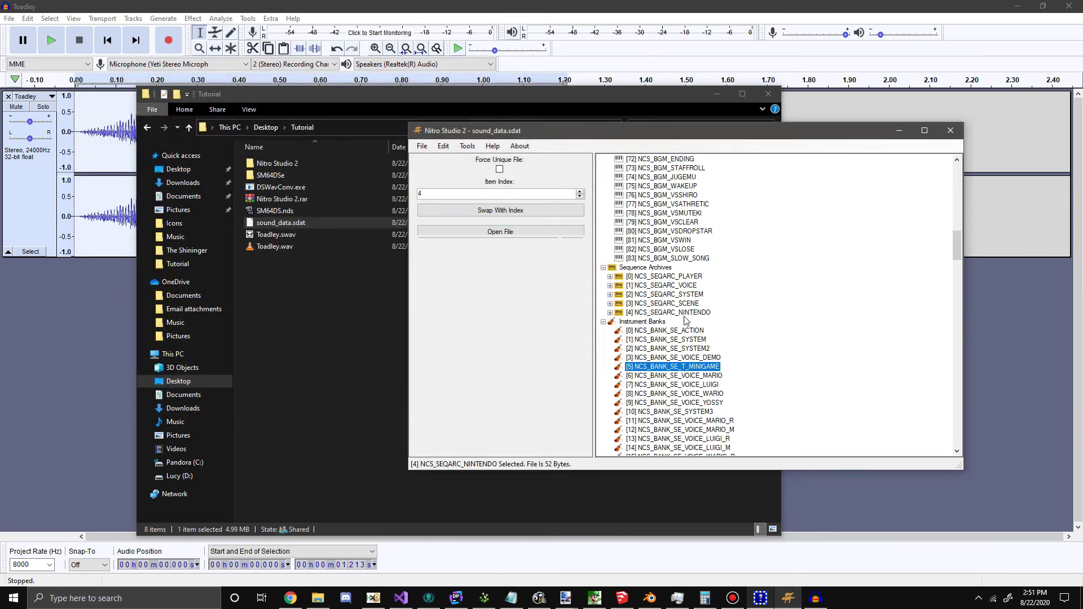
click(687, 304)
click(534, 236)
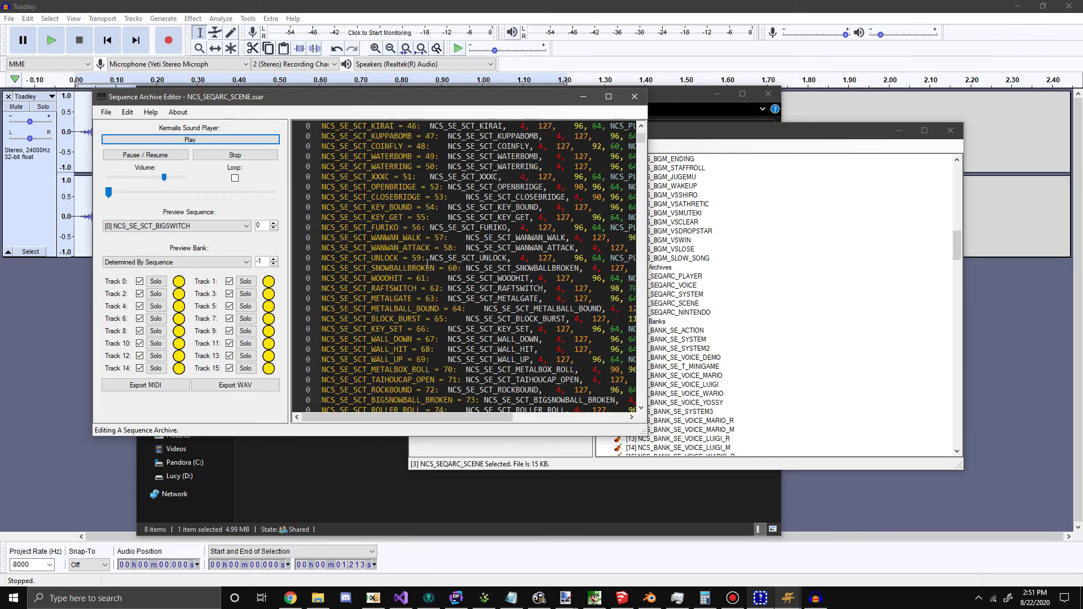
- Locate NCS_SE_SCT_KUPPA_KEYFALL in the scene archive code and place the cursor at its label's end
drag(641, 138, 641, 203)
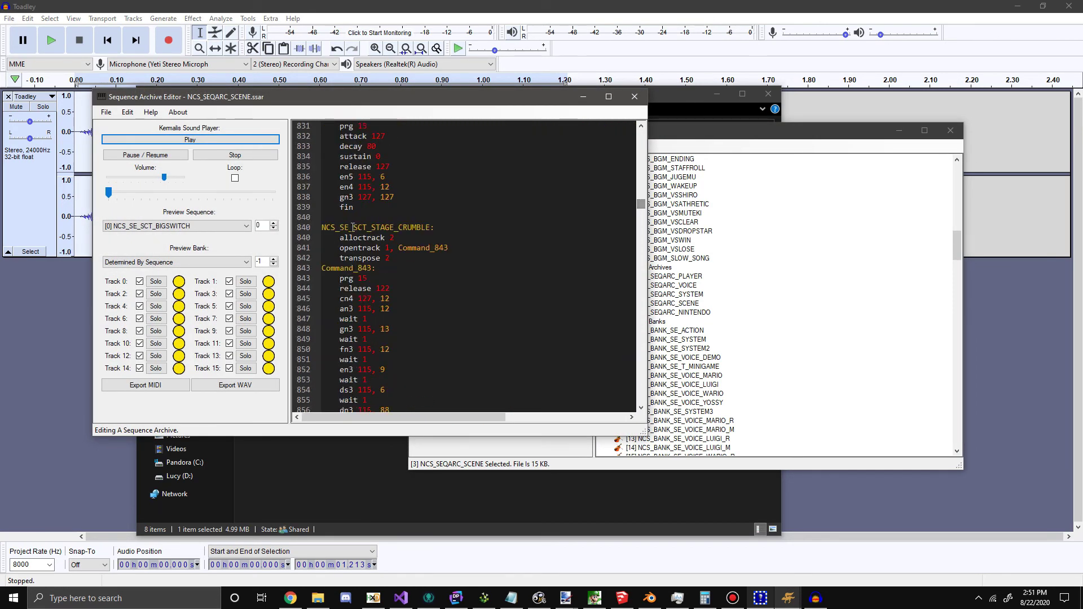
scroll(338, 231, up, 8)
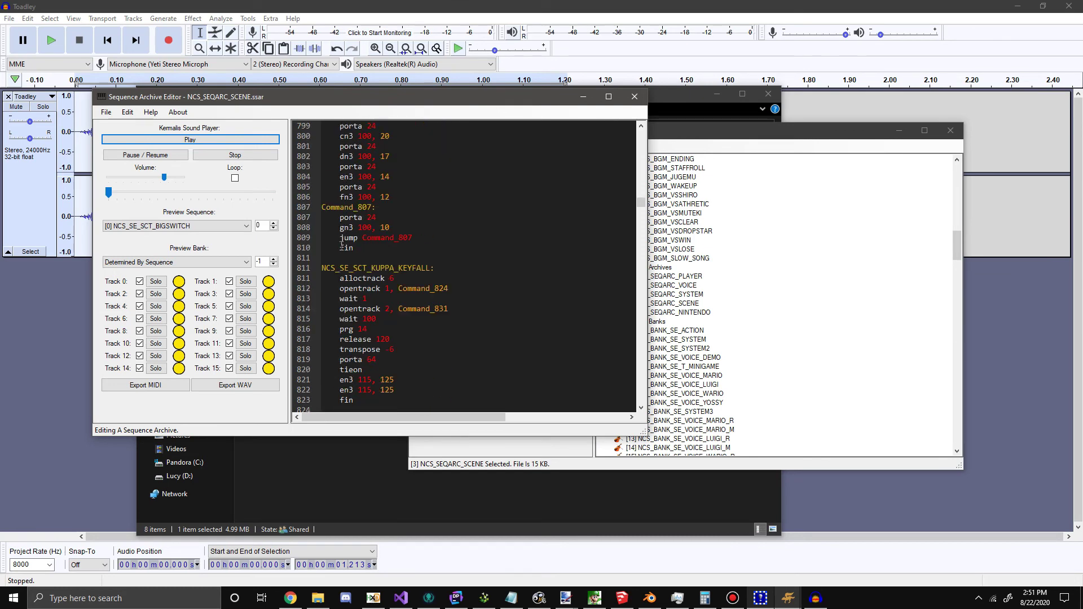
click(341, 277)
scroll(360, 273, down, 5)
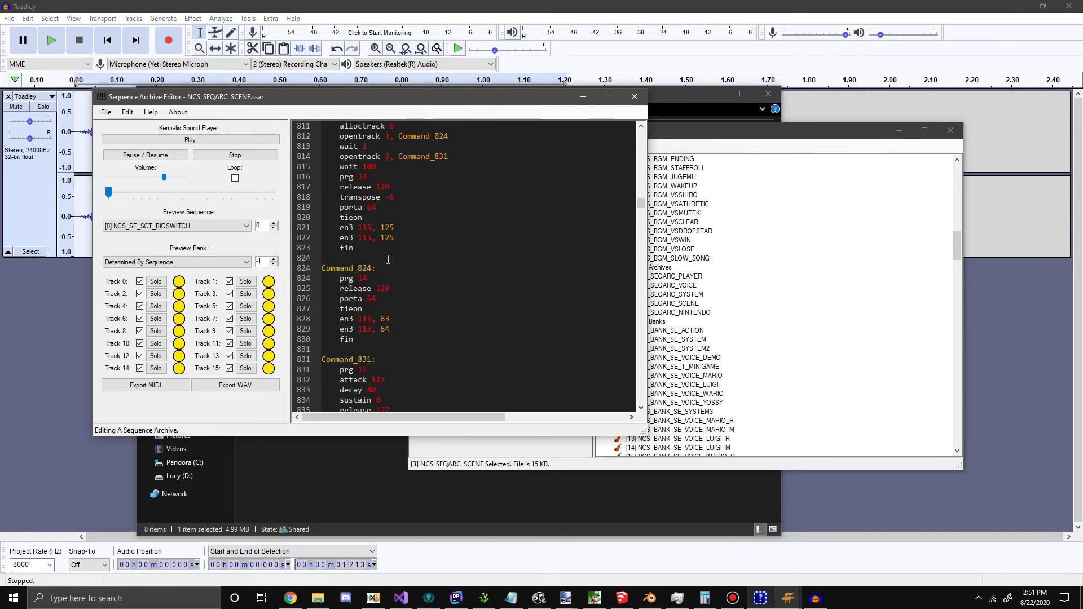
scroll(389, 259, up, 2)
drag(330, 195, 393, 356)
click(358, 208)
click(422, 343)
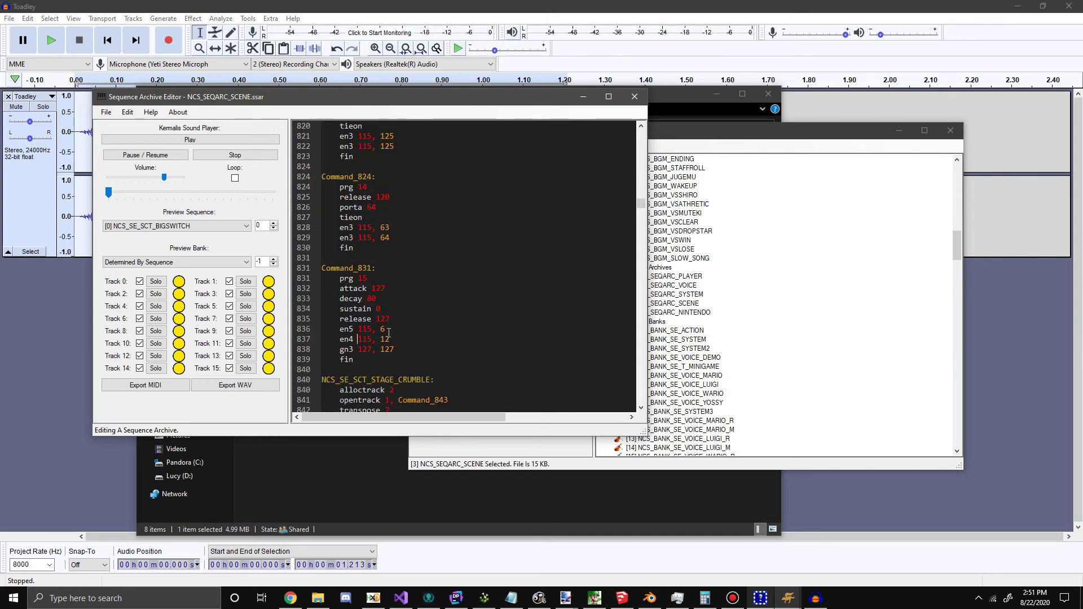
scroll(427, 339, down, 2)
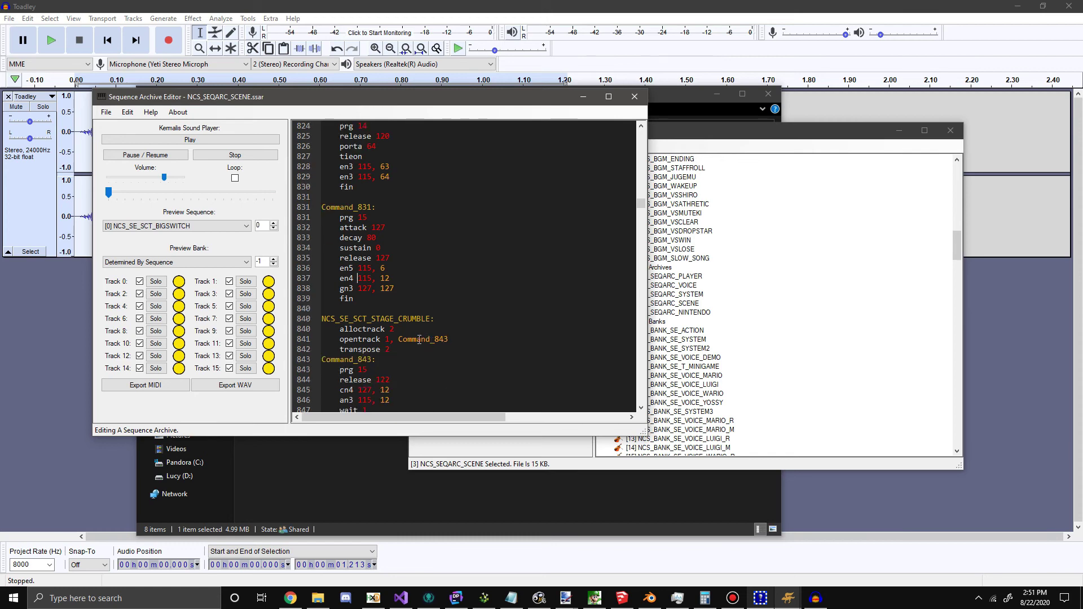
scroll(436, 340, up, 9)
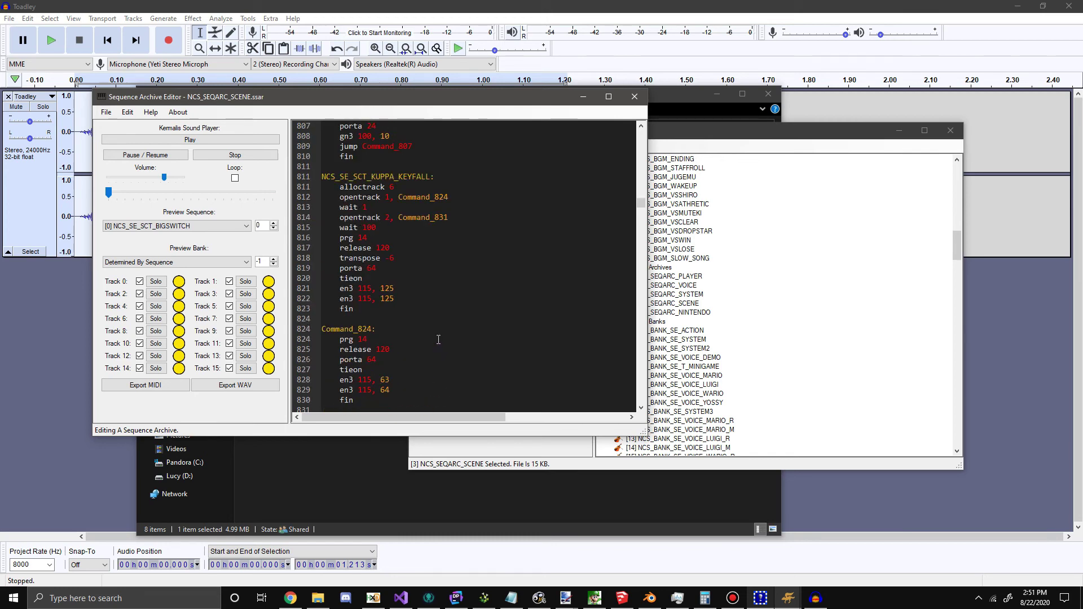
scroll(404, 320, down, 4)
click(440, 178)
- Add lines 'gn5 127, 0' and 'fin' under the KUPPA_KEYFALL label, then close the editor
key(Return)
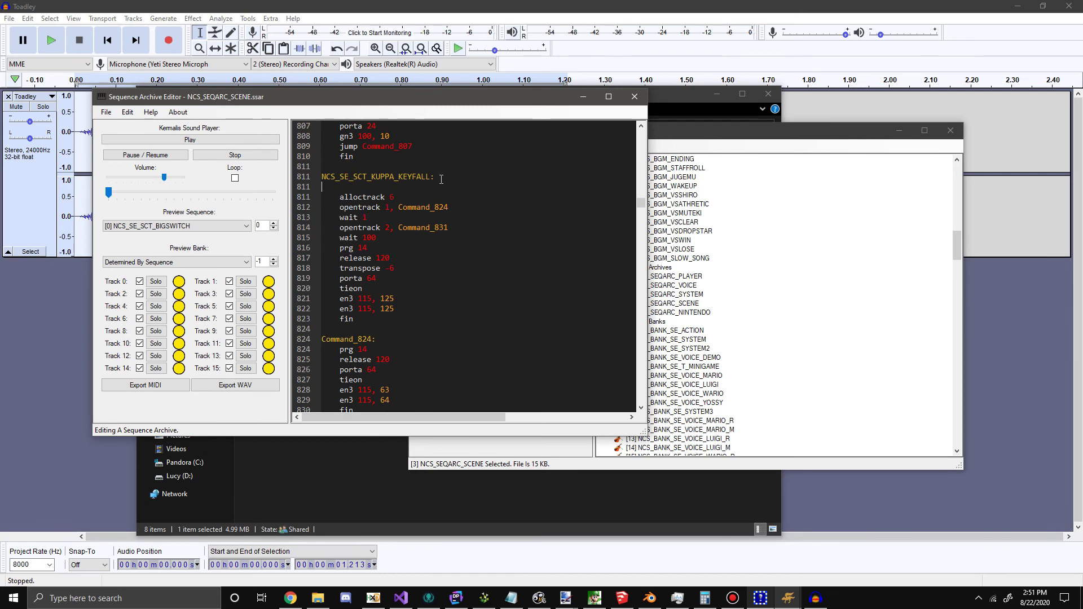
text(cn4)
key(BackSpace)
key(BackSpace)
text(gn5 127, 0)
key(Return)
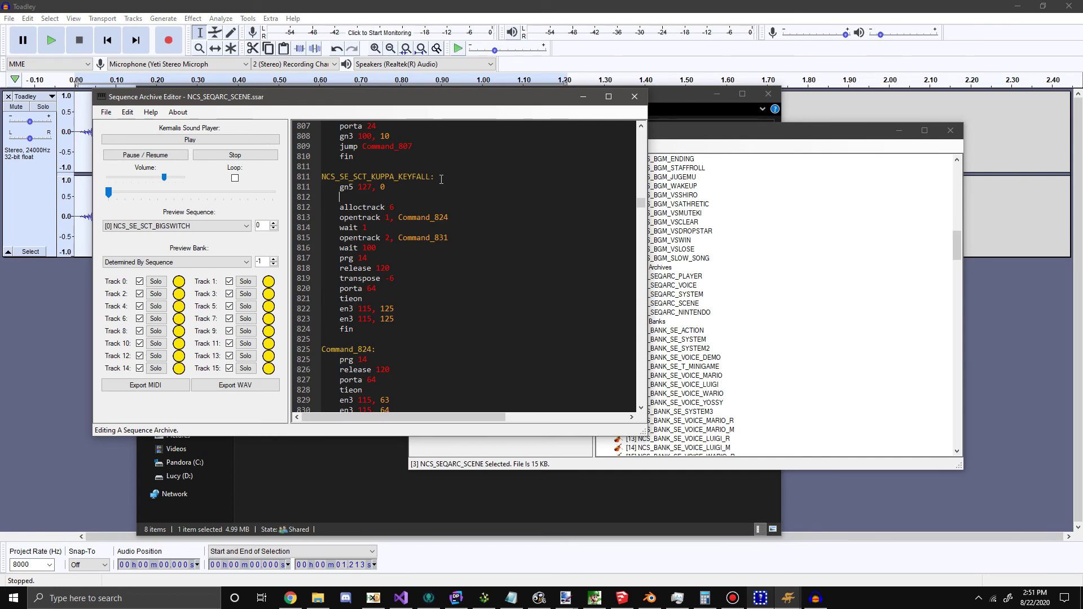
text(fin)
click(635, 97)
- Nudge the Nitro Studio 2 window slightly to the right
mouse_move(640, 135)
mouse_down()
mouse_move(618, 142)
mouse_move(658, 138)
mouse_up()
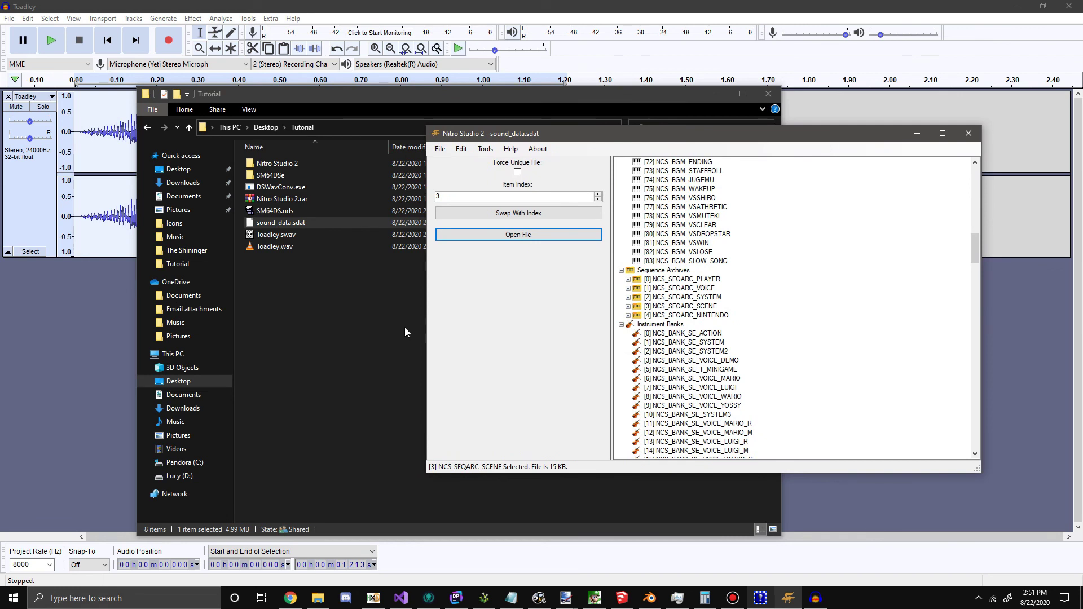